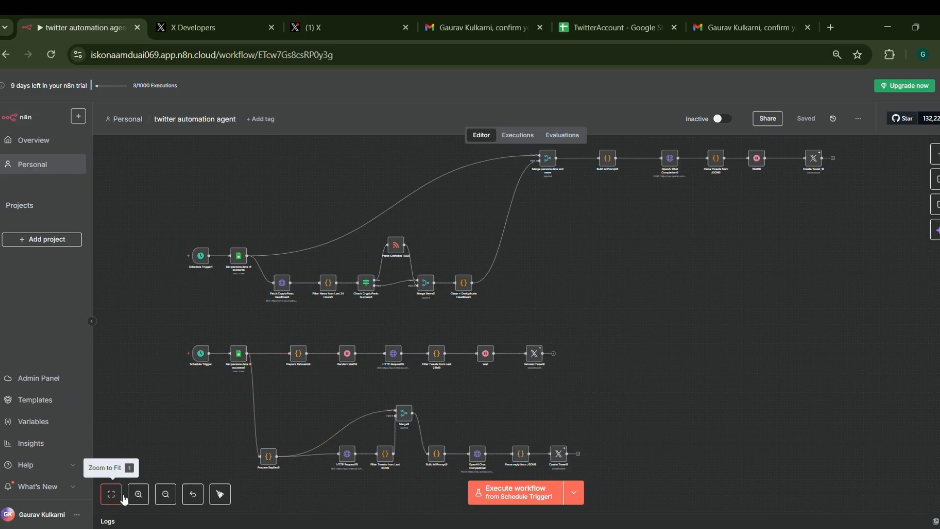
Execute the twitter automation agent workflow from Schedule Trigger1.
left_click(138, 493)
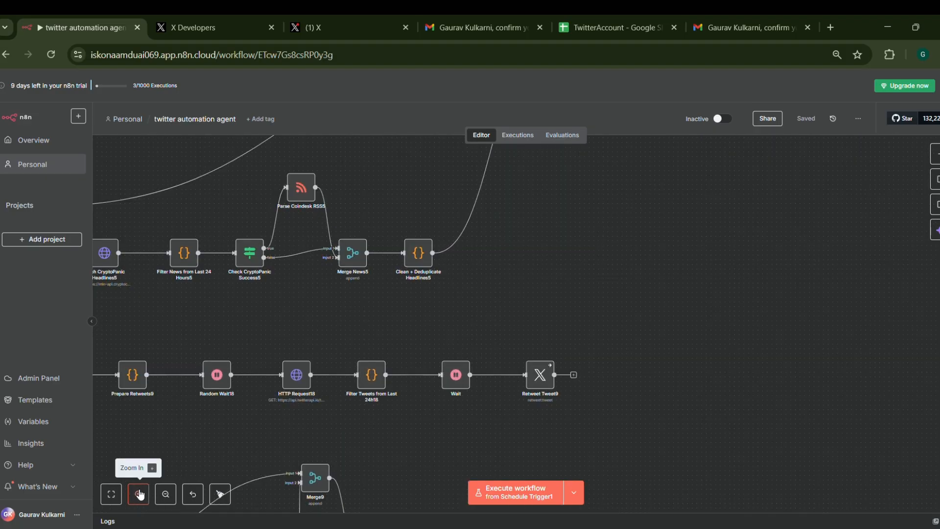
scroll(309, 292, "down", 2)
scroll(307, 286, "up", 3)
scroll(353, 284, "right", 5)
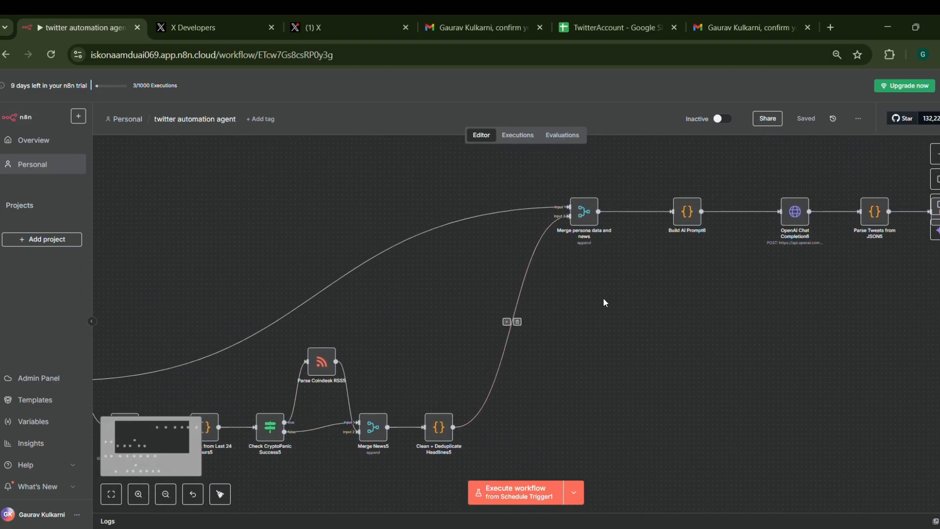
scroll(785, 335, "left", 5)
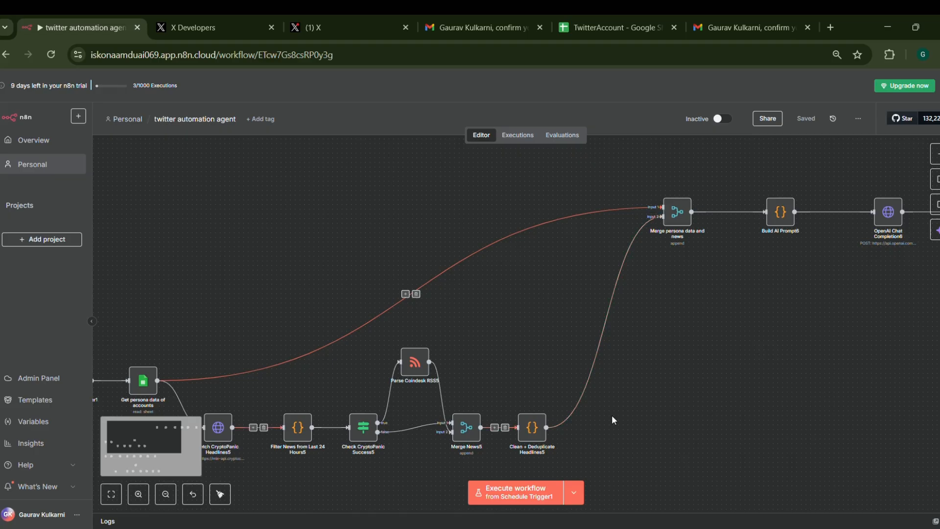
scroll(785, 341, "left", 3)
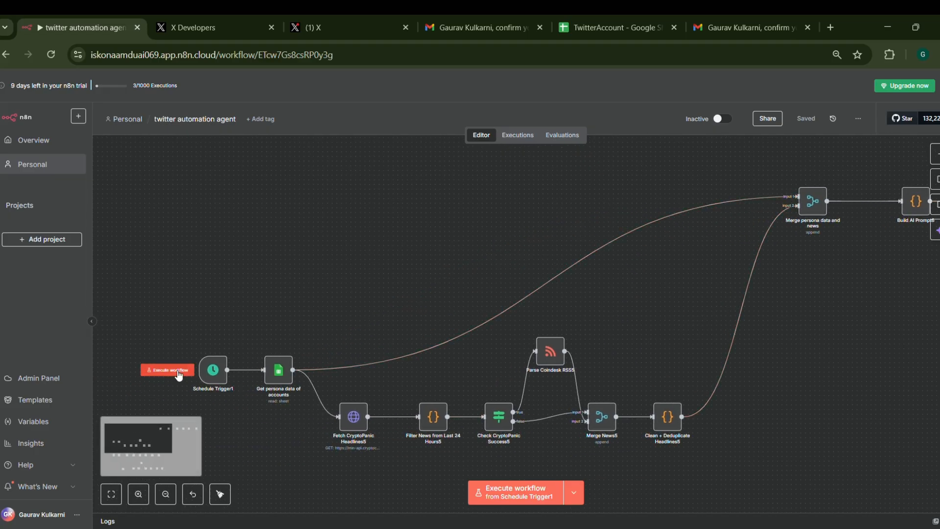
left_click(179, 375)
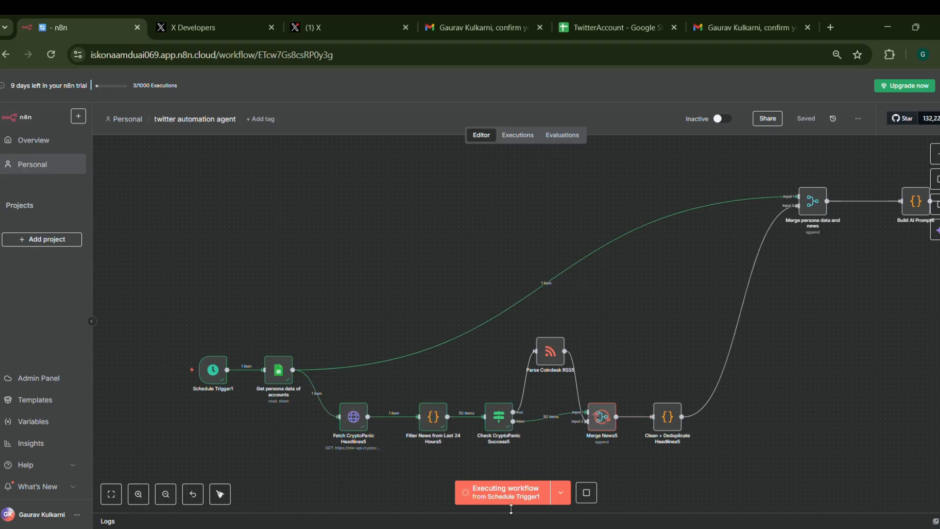
Open the Create Tweet_10 node at the end of the running branch and examine its input and output.
scroll(849, 234, "right", 10)
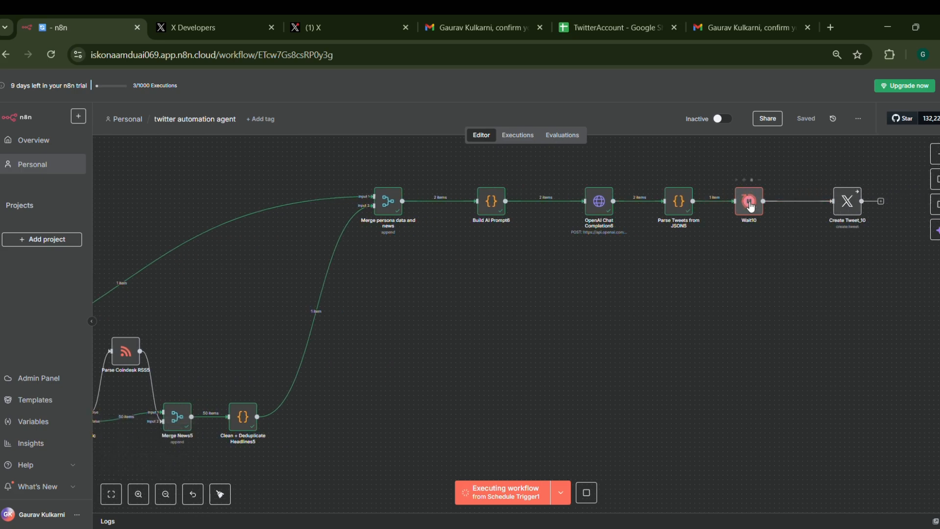
left_click(850, 212)
double_click(851, 212)
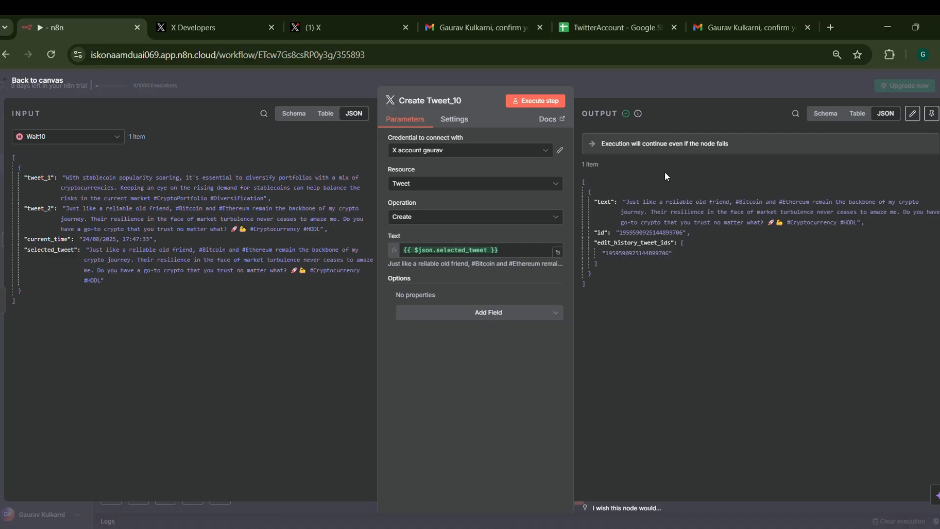
Switch to the X profile page and reload it to check the account's latest post.
left_click(309, 28)
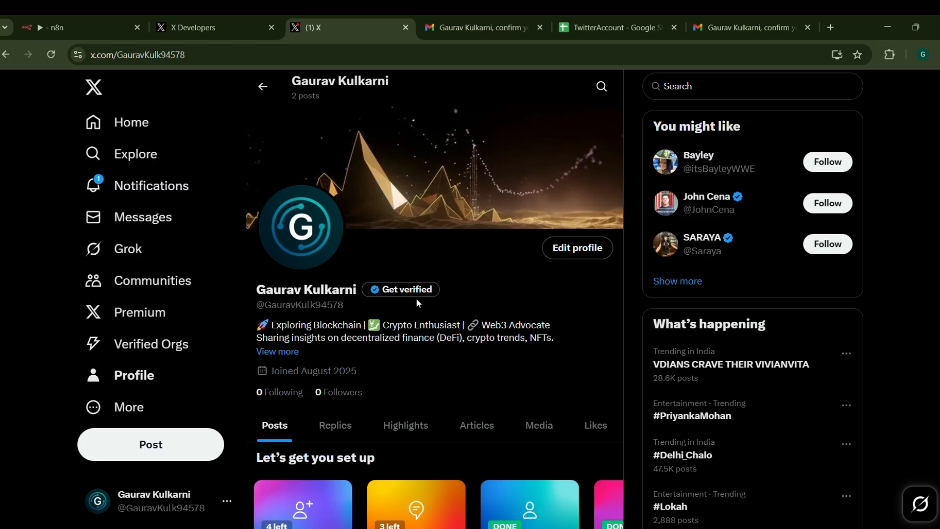
scroll(416, 301, "down", 5)
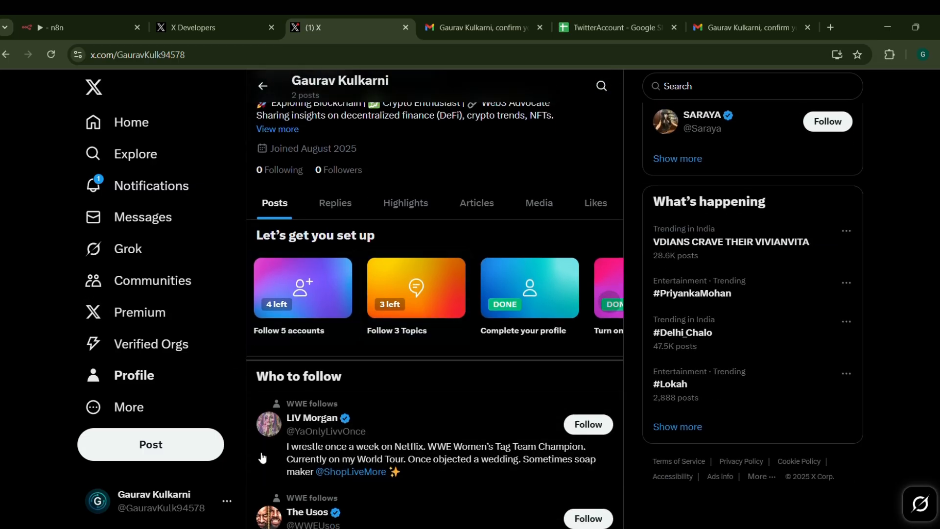
scroll(420, 291, "up", 5)
left_click(51, 54)
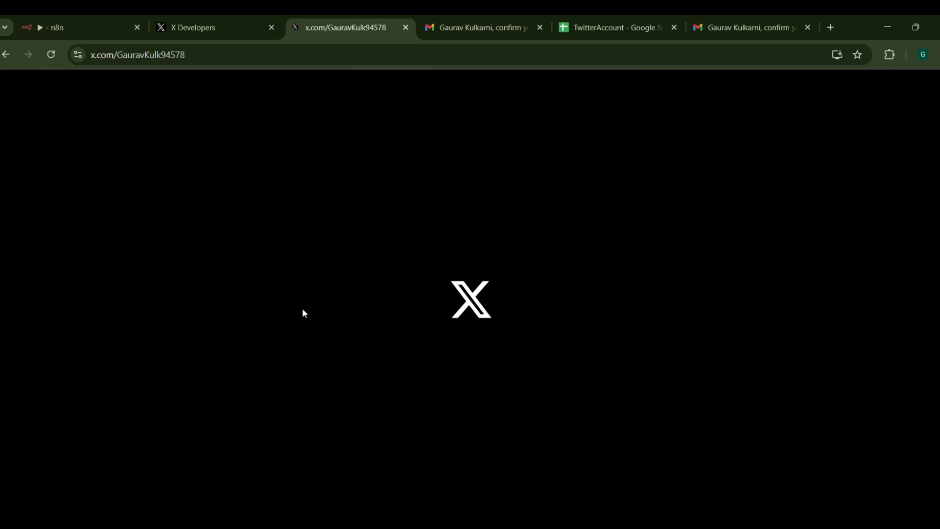
scroll(367, 336, "down", 4)
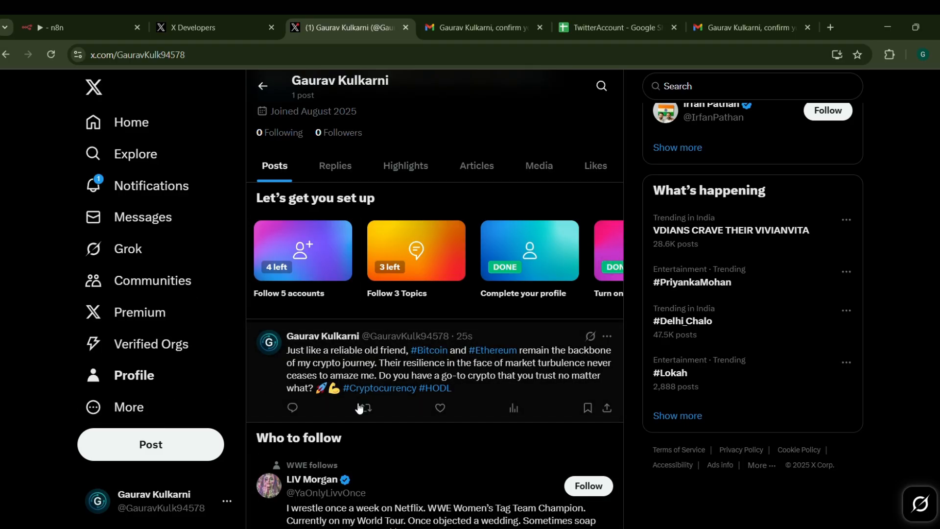
Return to n8n, close the Create Tweet_10 node and review the trigger rules of Schedule Trigger1.
left_click(116, 16)
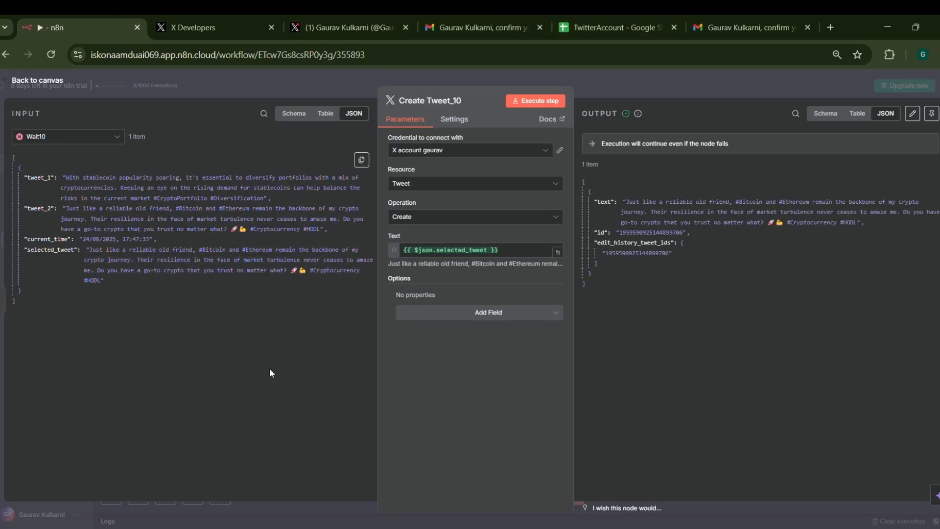
key("Escape")
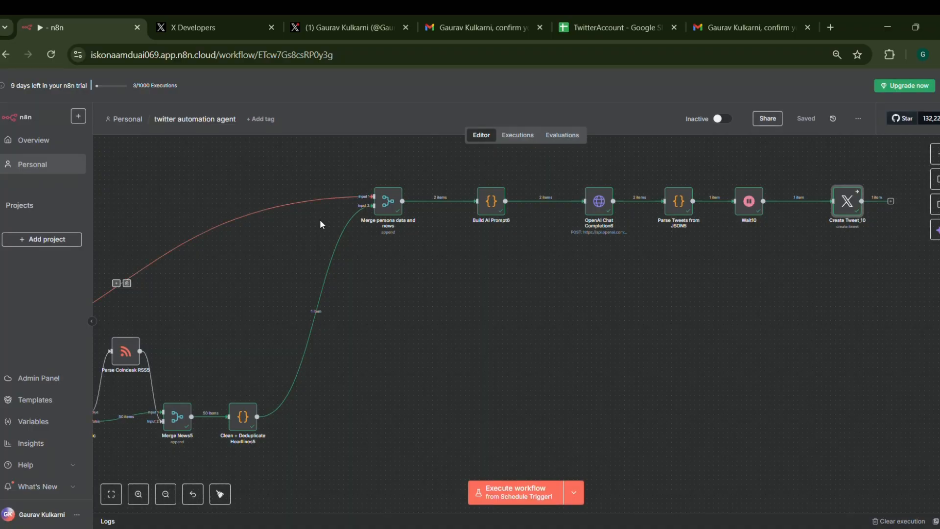
scroll(425, 276, "left", 5)
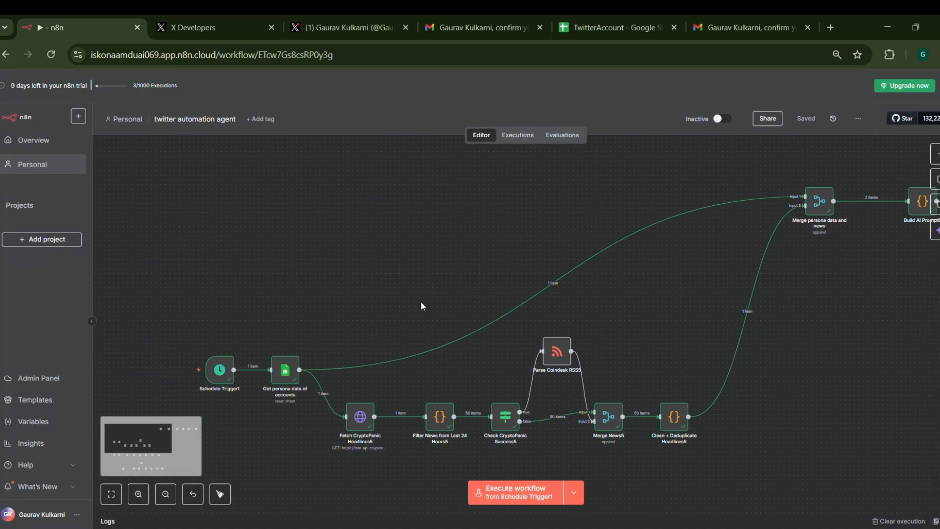
scroll(421, 301, "down", 2)
mouse_move(197, 321)
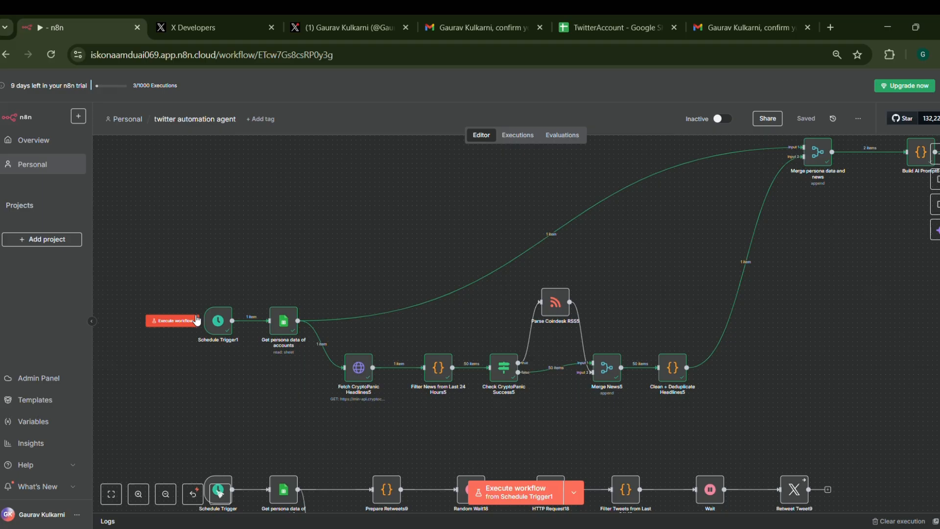
double_click(218, 322)
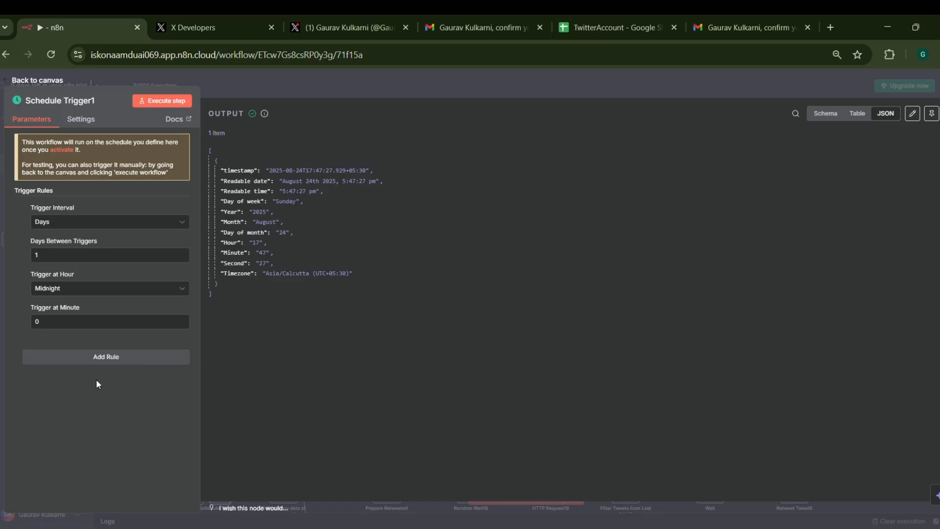
left_click(22, 80)
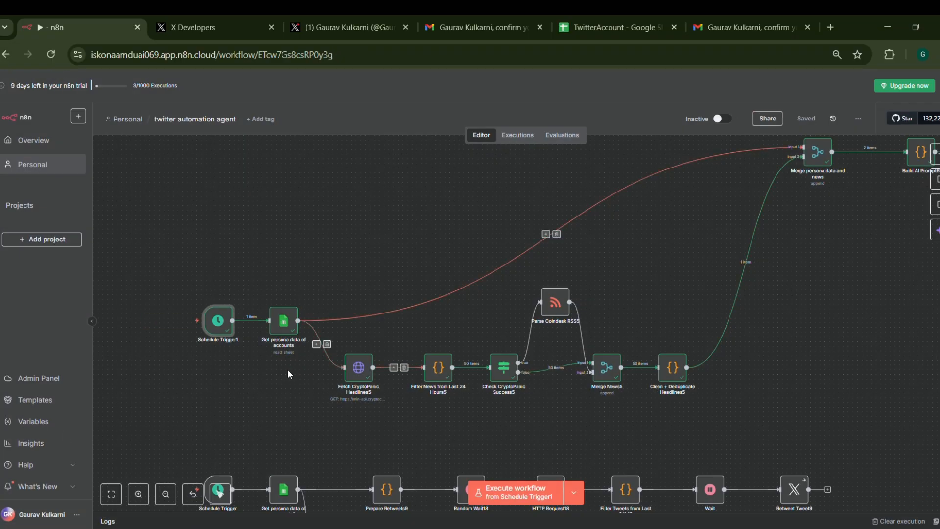
Open the Get persona data of accounts node and view the connection options for a new Google Sheets credential, discarding it without connecting.
double_click(284, 323)
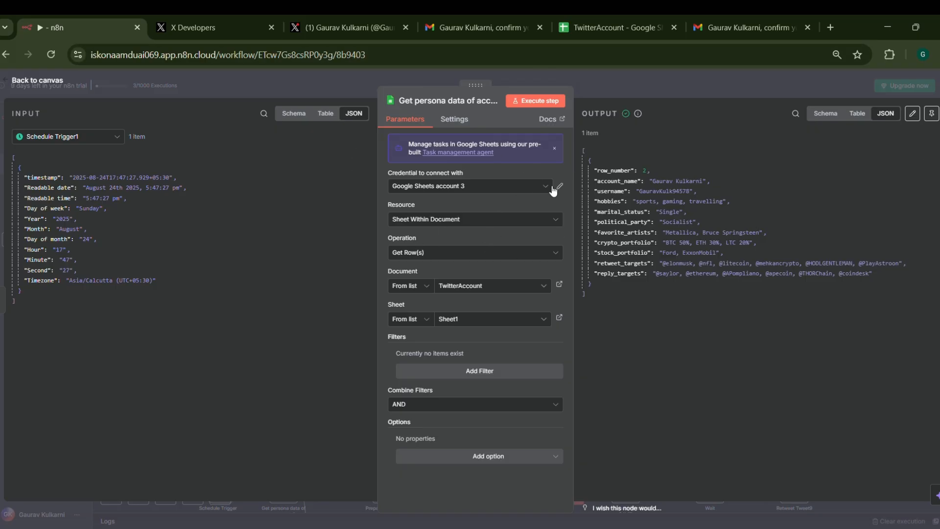
left_click(535, 190)
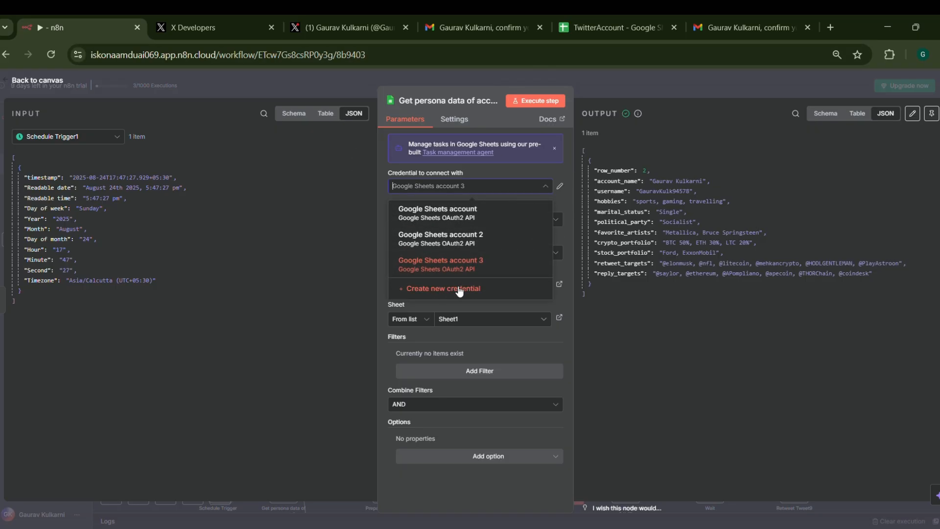
left_click(459, 291)
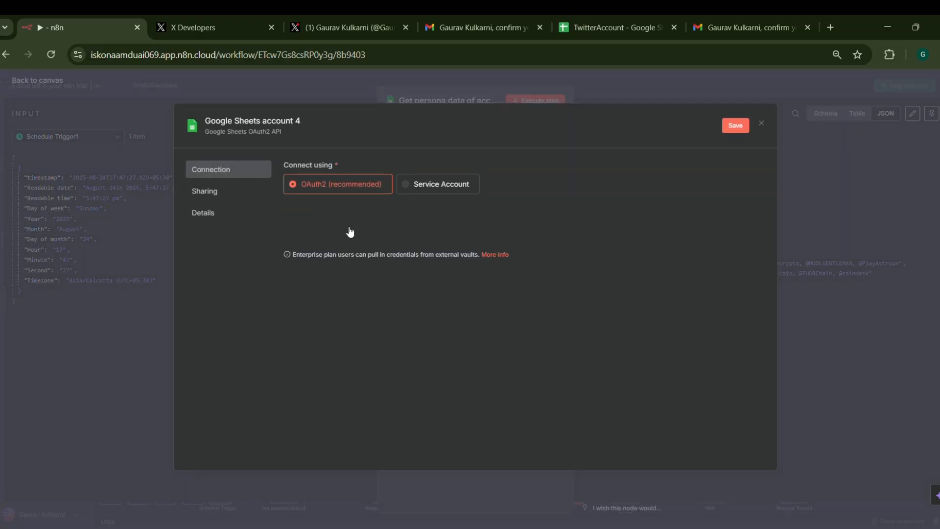
left_click(762, 124)
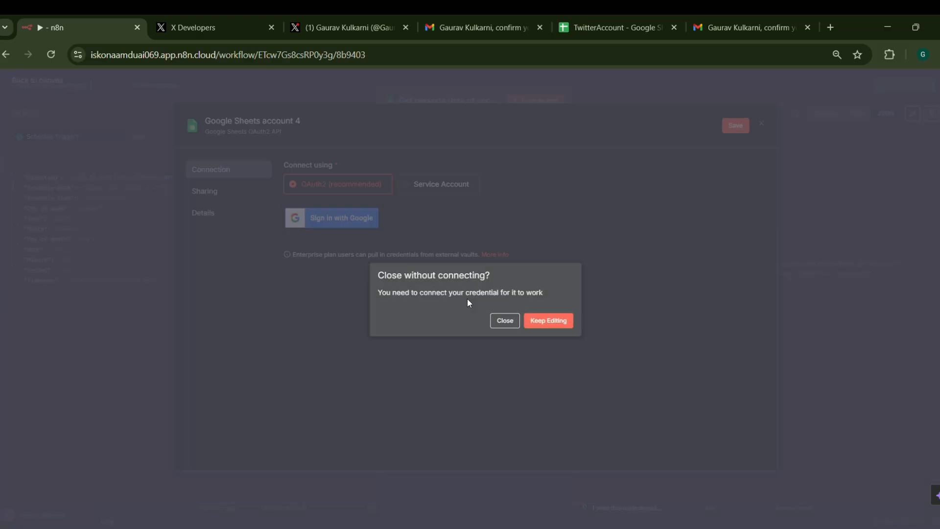
left_click(500, 325)
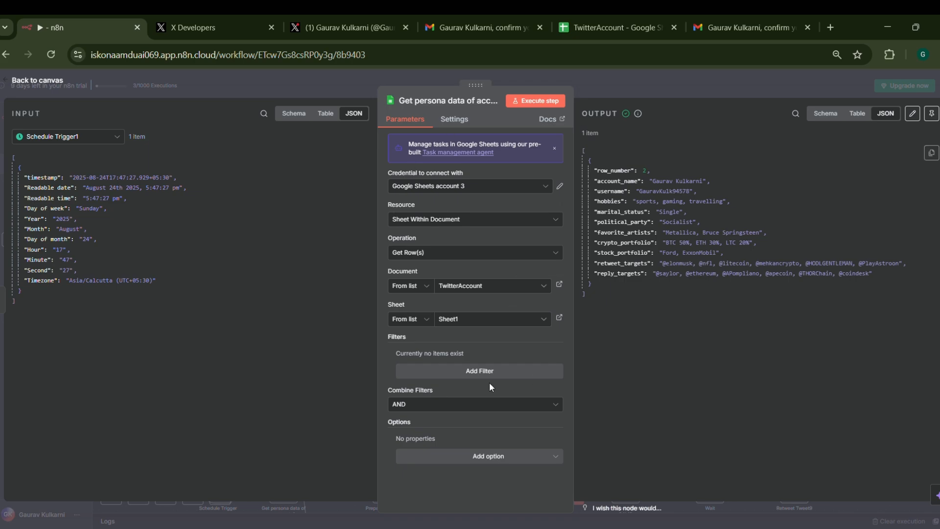
Look at the account details in the TwitterAccount spreadsheet and on the X profile, and return to the n8n node.
left_click(602, 28)
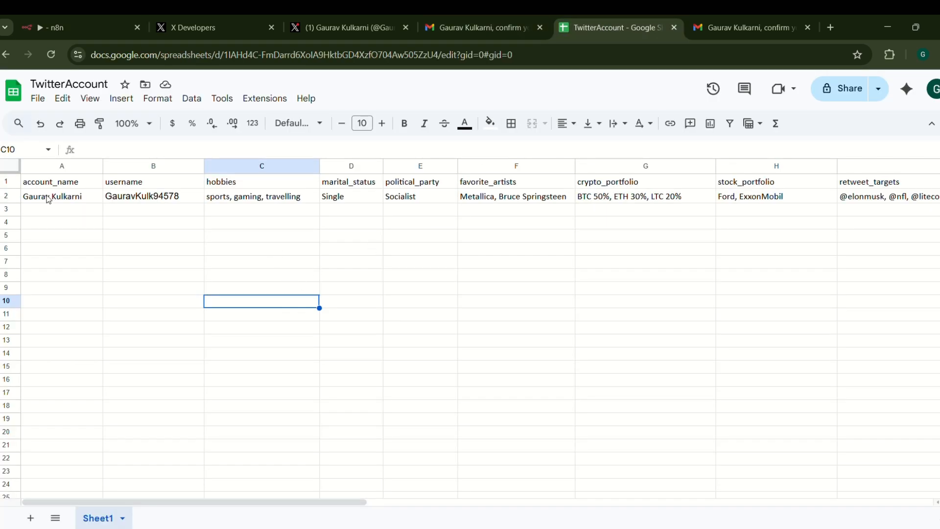
left_click(345, 27)
scroll(333, 191, "up", 4)
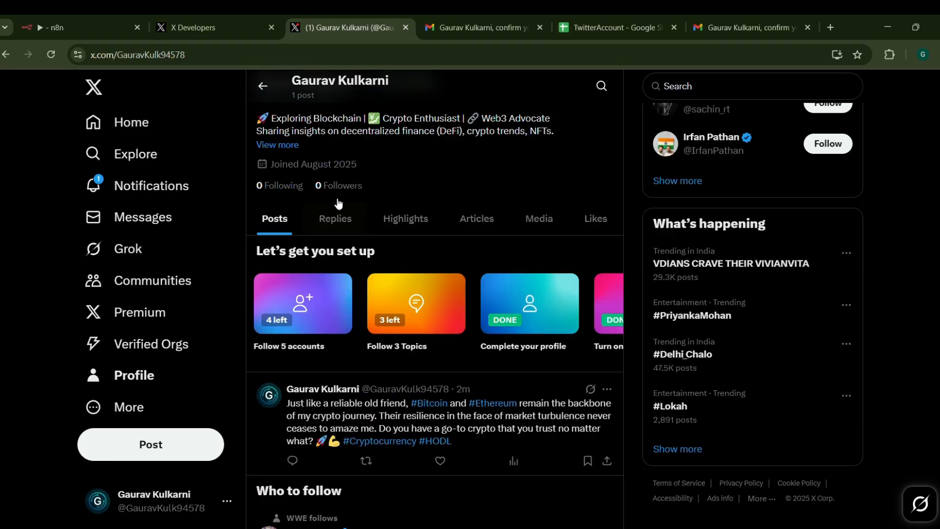
left_click(76, 28)
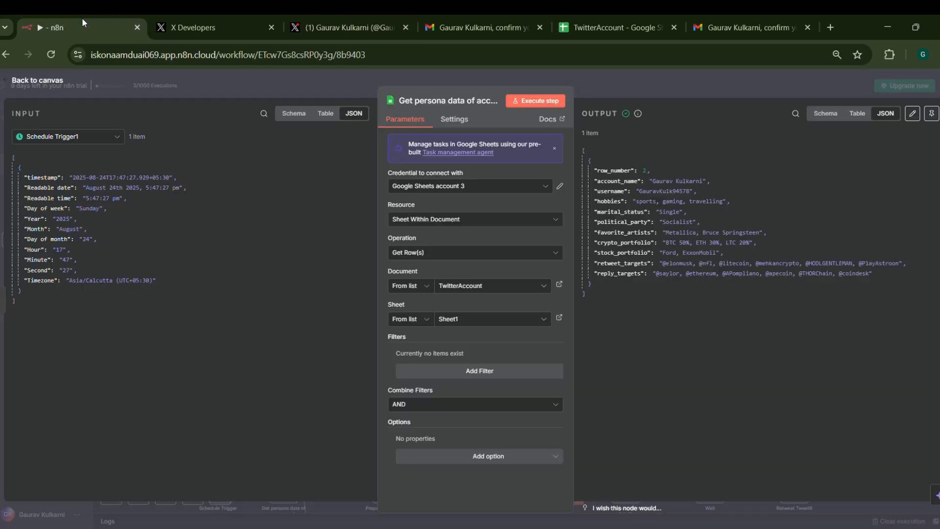
Review all persona columns in the TwitterAccount spreadsheet, from account_name to reply_targets, and go back to the Get persona data node in n8n.
left_click(636, 25)
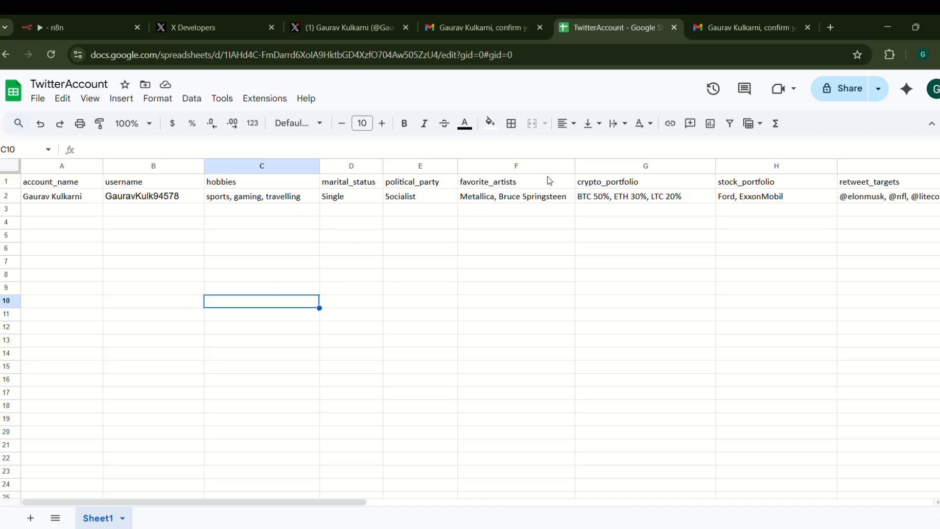
scroll(523, 212, "right", 2)
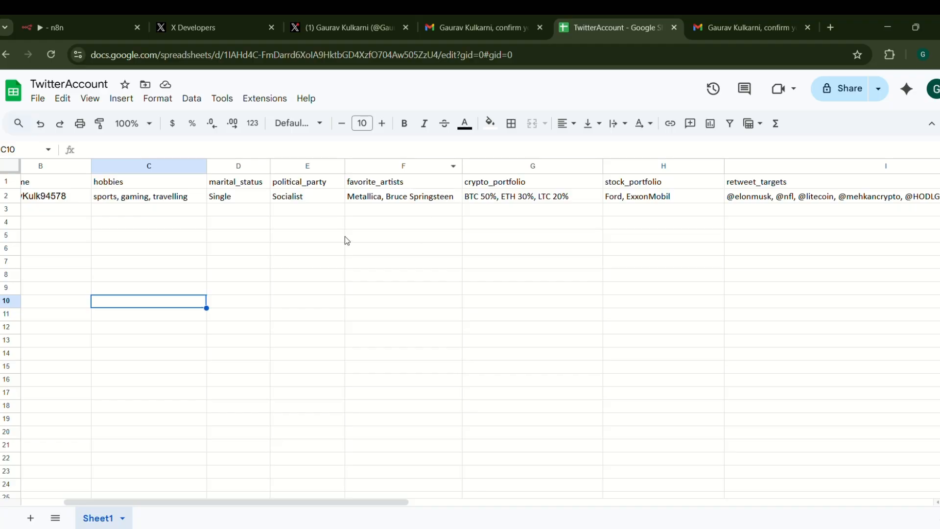
scroll(392, 210, "right", 4)
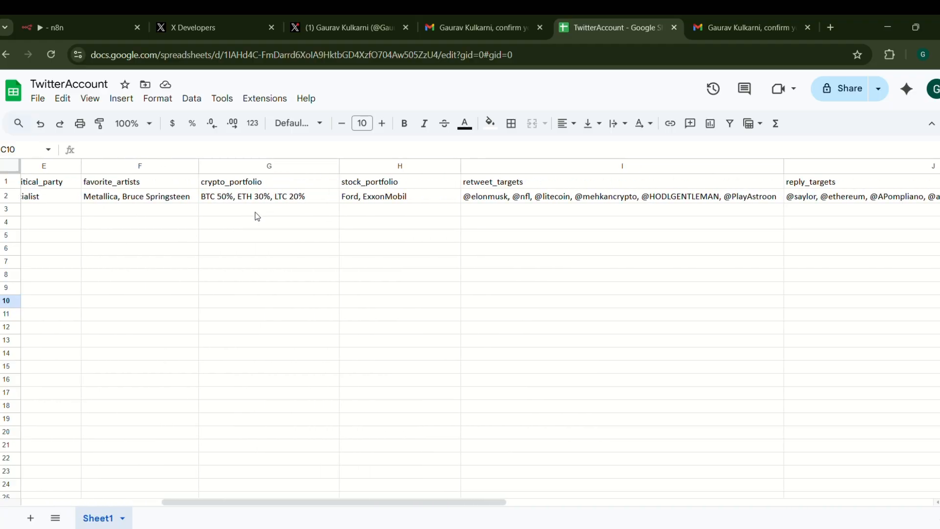
scroll(558, 208, "right", 3)
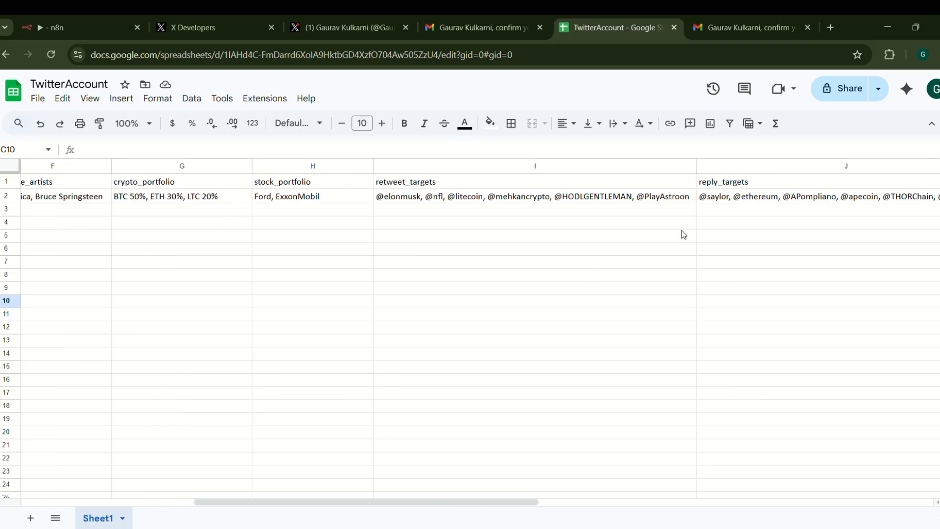
scroll(664, 276, "left", 4)
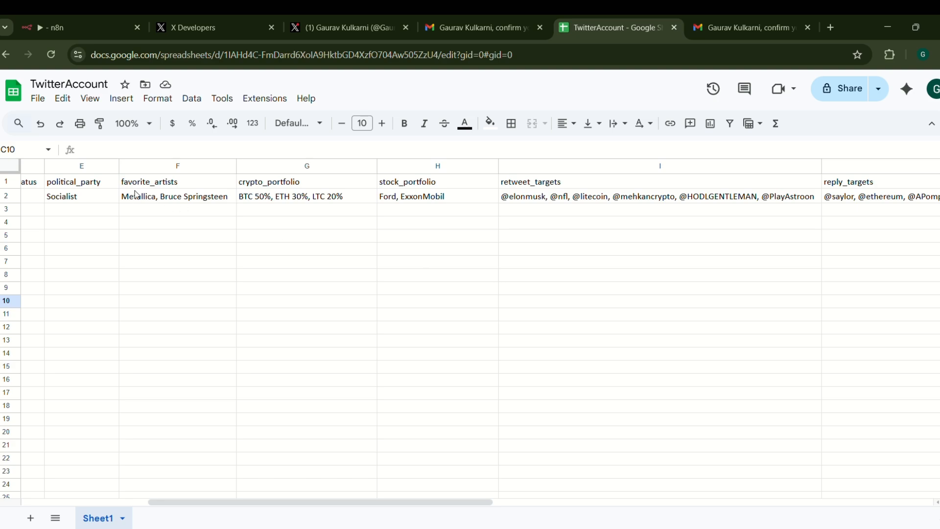
scroll(483, 288, "left", 10)
scroll(608, 272, "right", 6)
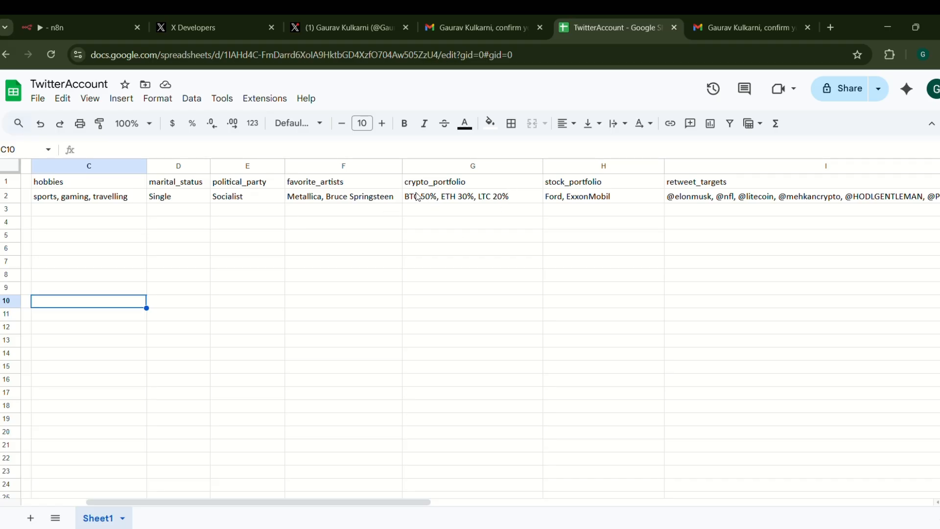
scroll(612, 225, "right", 8)
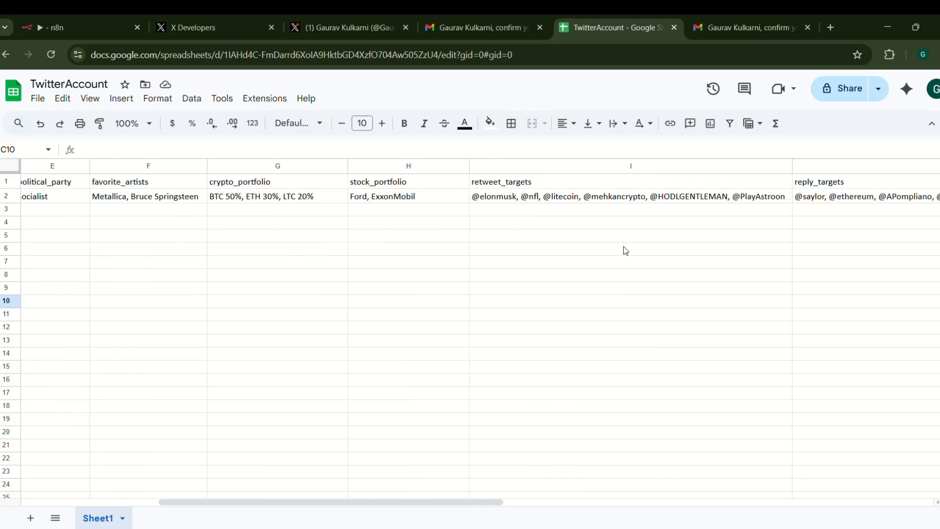
scroll(789, 224, "right", 2)
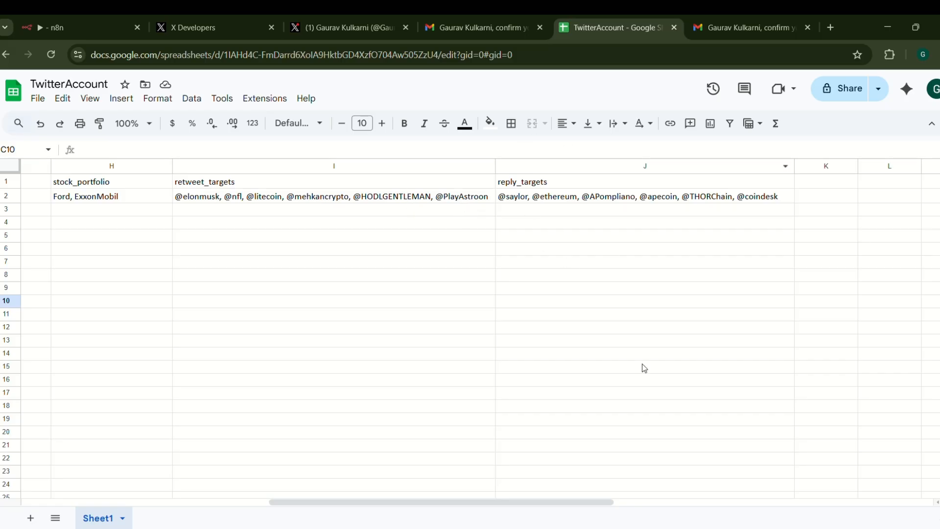
scroll(615, 273, "left", 10)
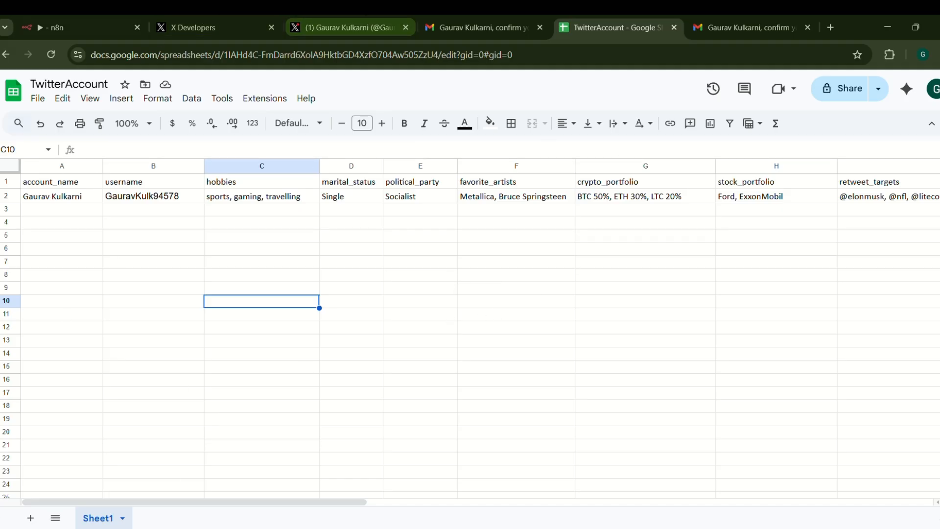
left_click(52, 19)
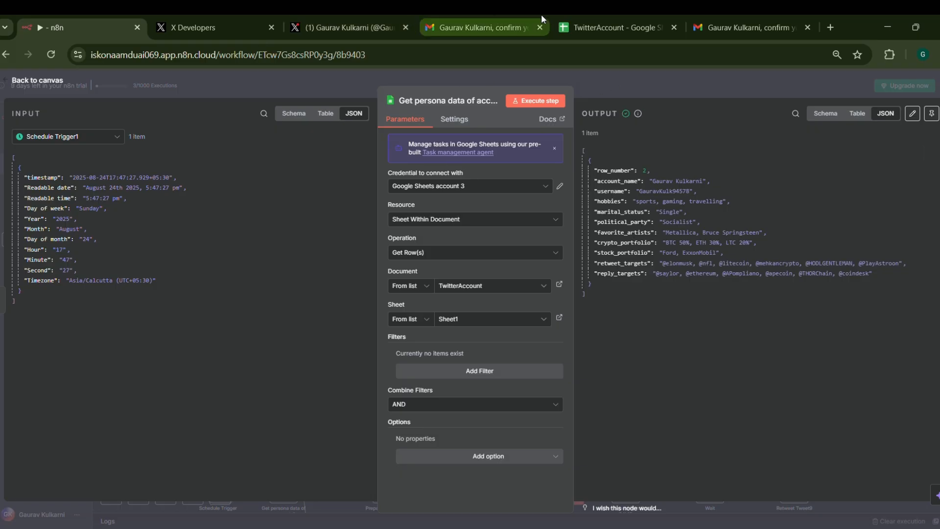
Close the Get persona data of accounts node and review the input and output of the Merge persona data and news node.
left_click(587, 16)
left_click(166, 18)
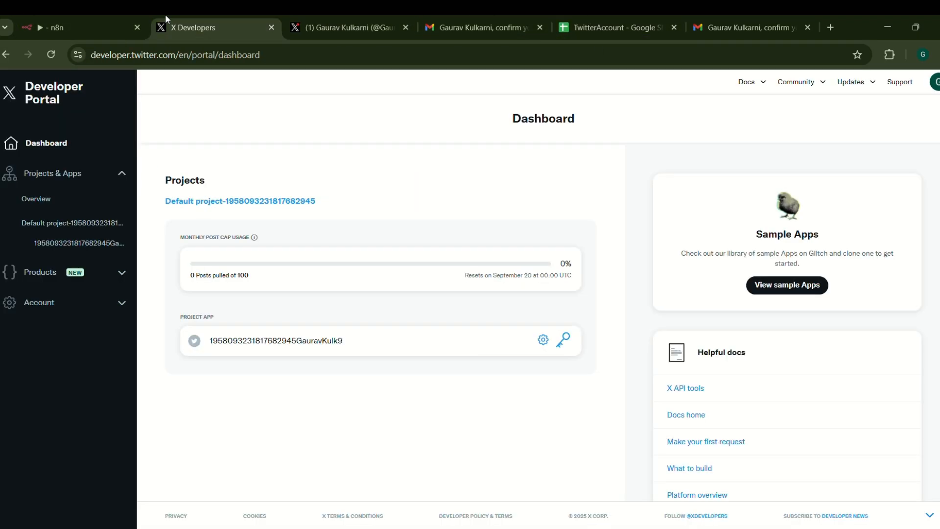
left_click(80, 17)
left_click(12, 84)
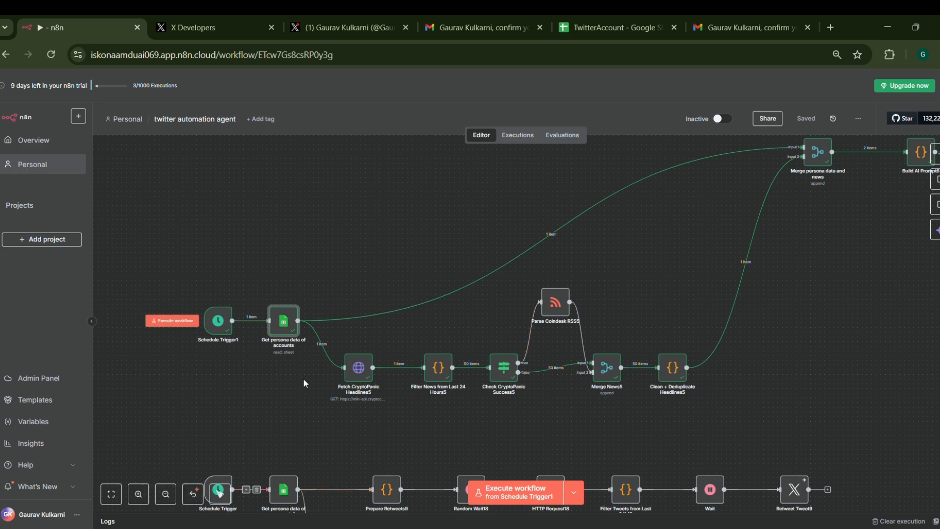
double_click(817, 154)
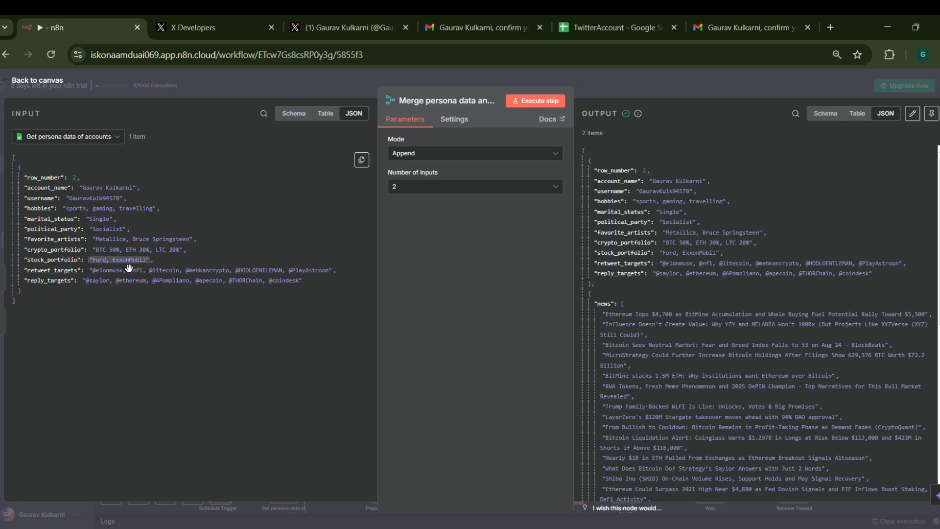
left_click(36, 81)
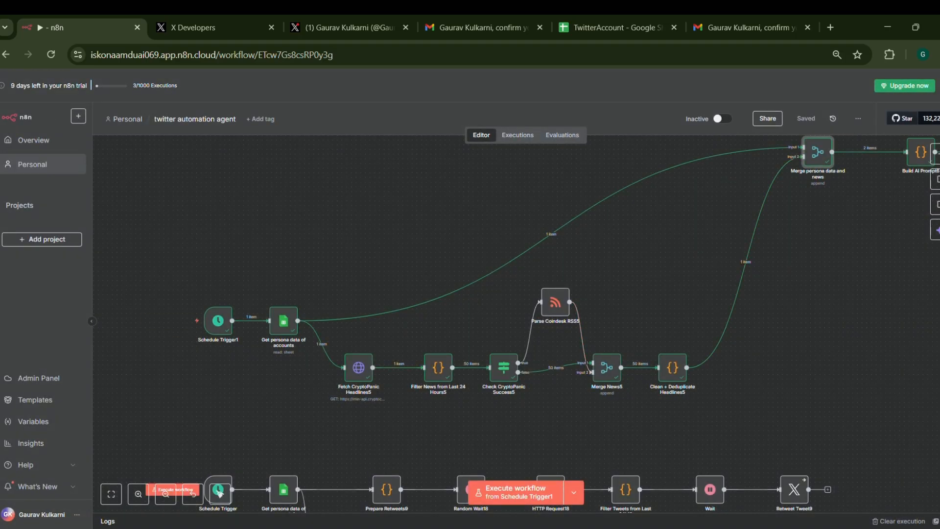
Open the Fetch CryptoPanic Headlines5 node and examine its request method, URL, header, batching and response settings.
left_click(363, 377)
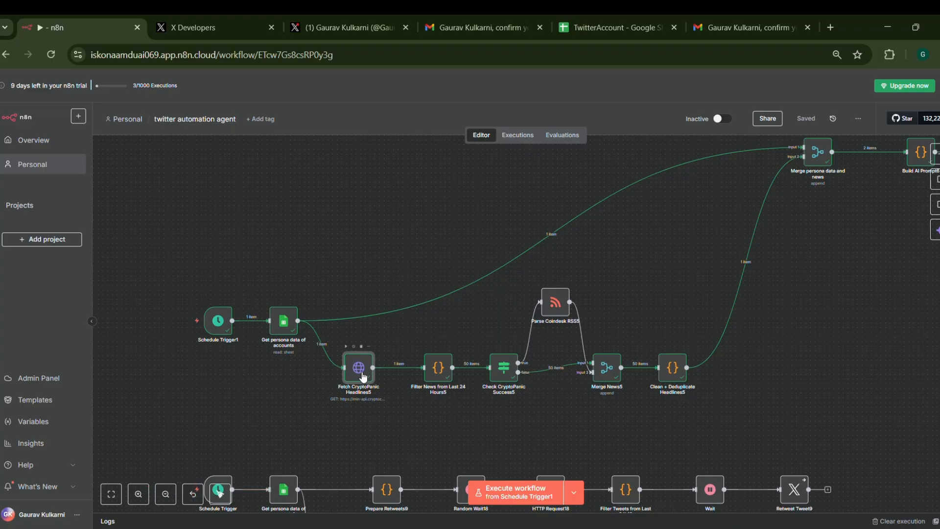
double_click(363, 377)
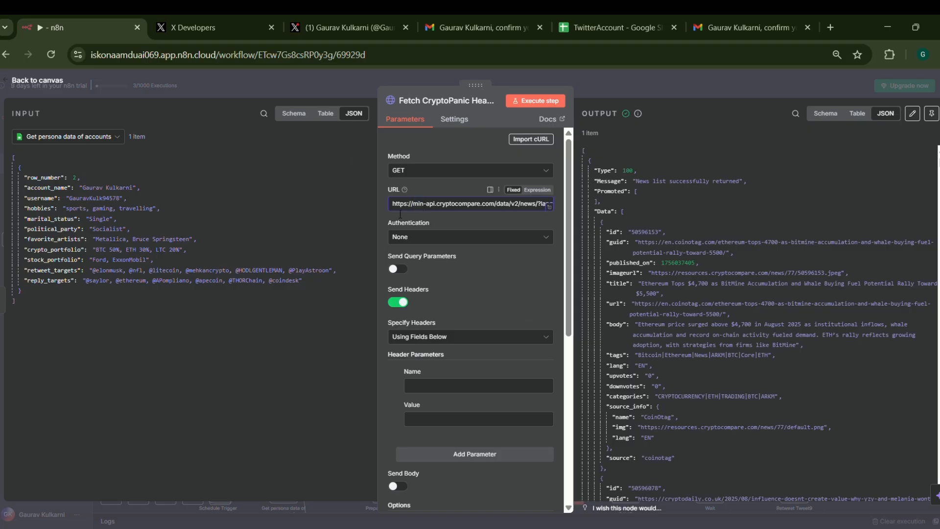
left_click_drag(393, 214, 557, 218)
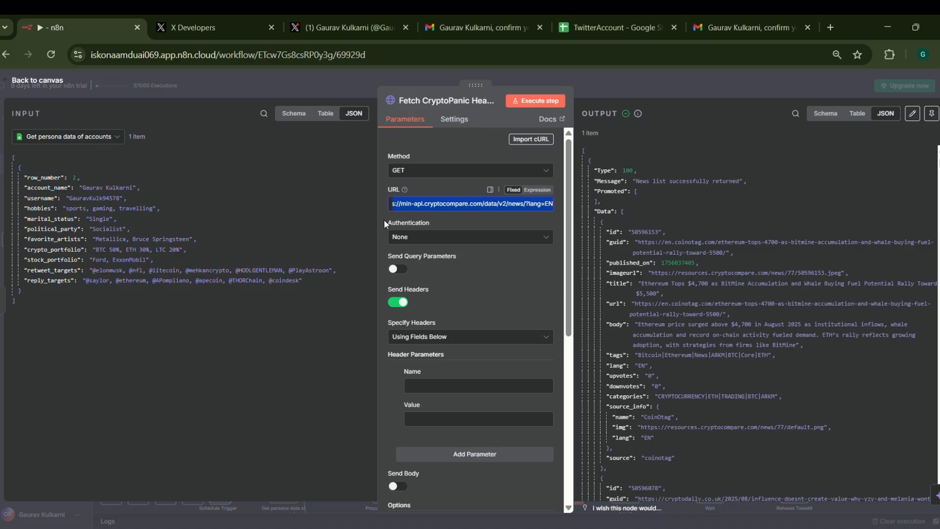
left_click(456, 205)
scroll(462, 215, "left", 1)
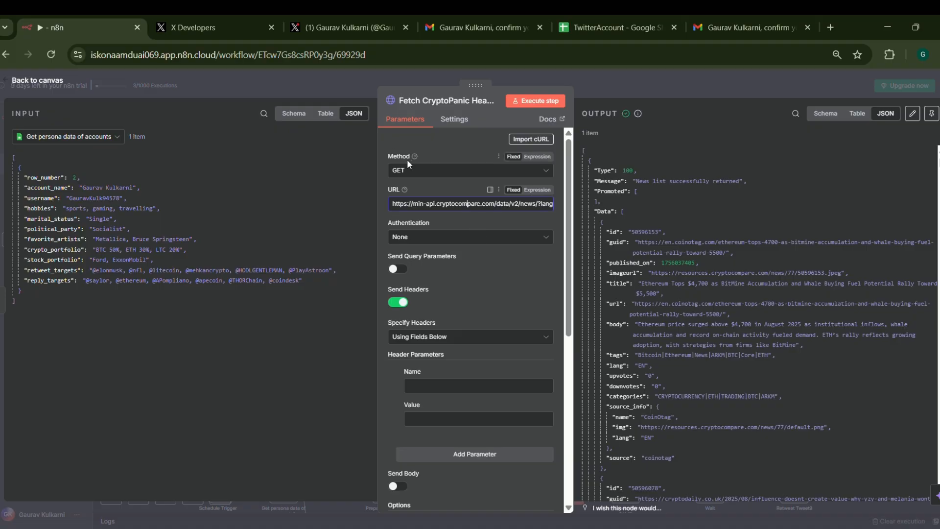
scroll(443, 154, "down", 1)
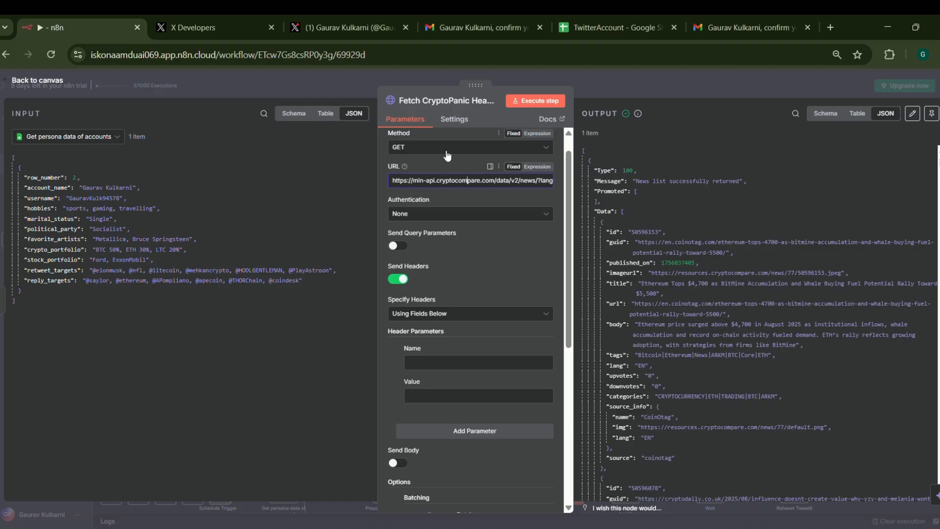
scroll(463, 300, "down", 3)
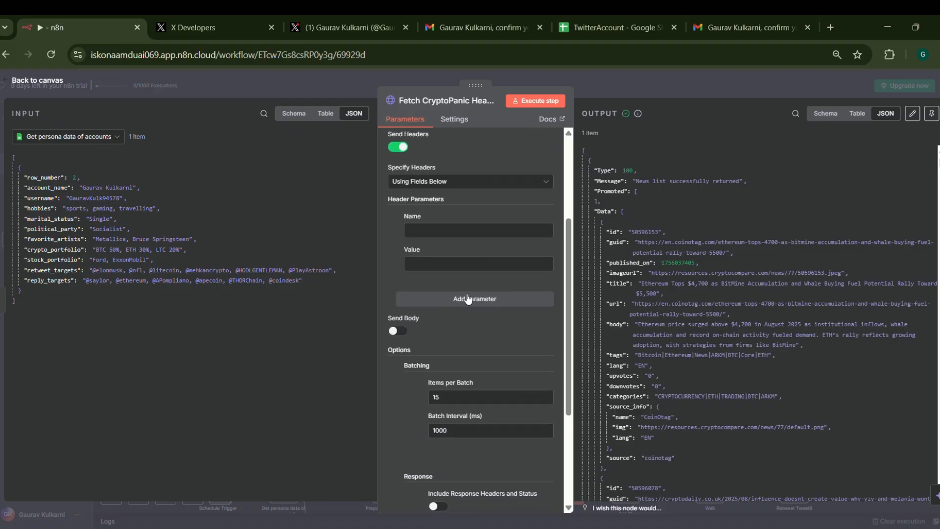
scroll(472, 330, "down", 2)
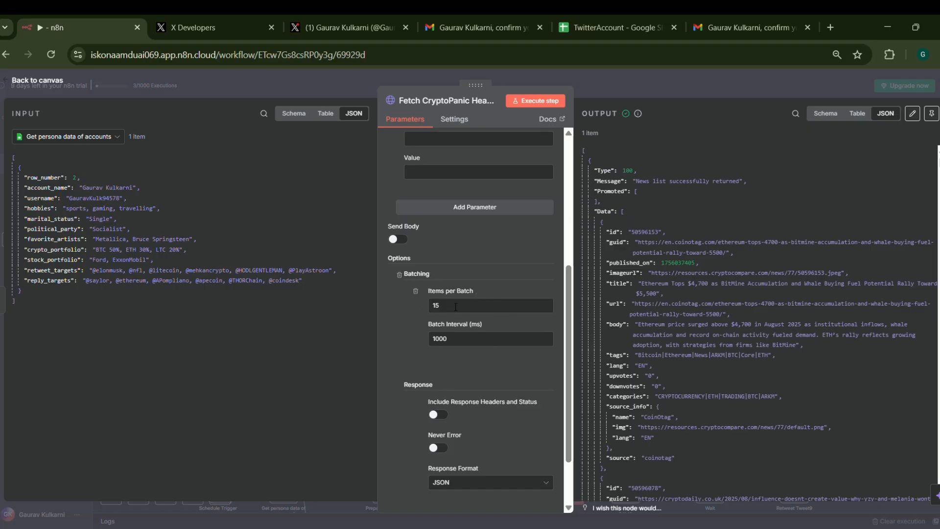
scroll(480, 315, "up", 2)
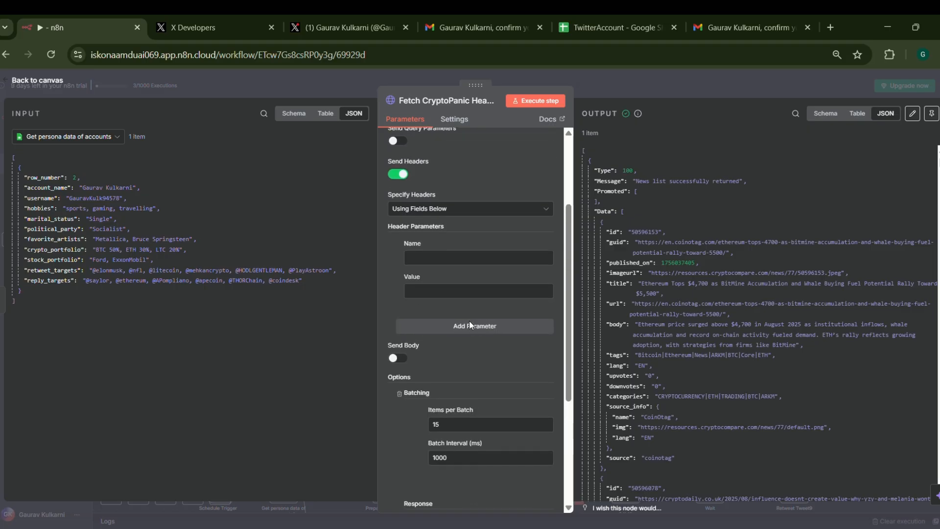
scroll(469, 322, "down", 4)
scroll(427, 374, "up", 7)
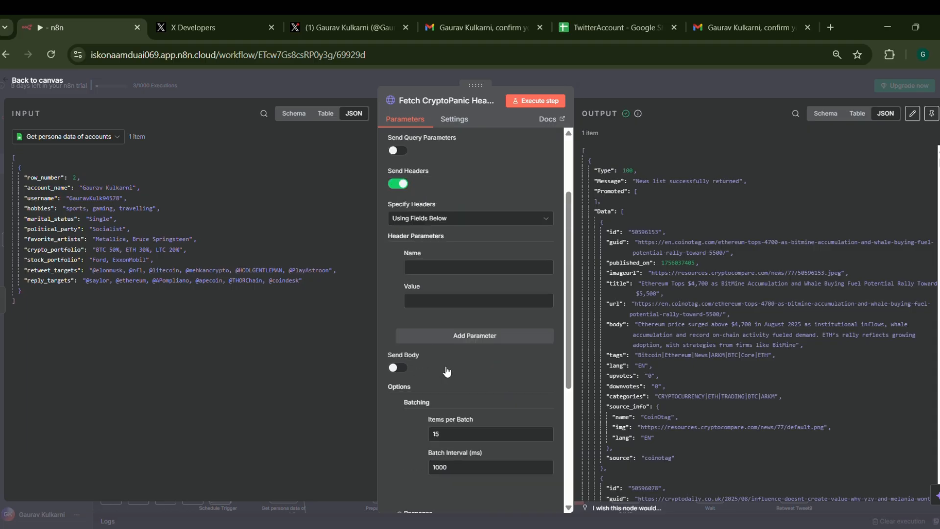
Check the Fetch CryptoPanic Headlines5 request URL against the news articles in its output and return to the canvas.
left_click(467, 204)
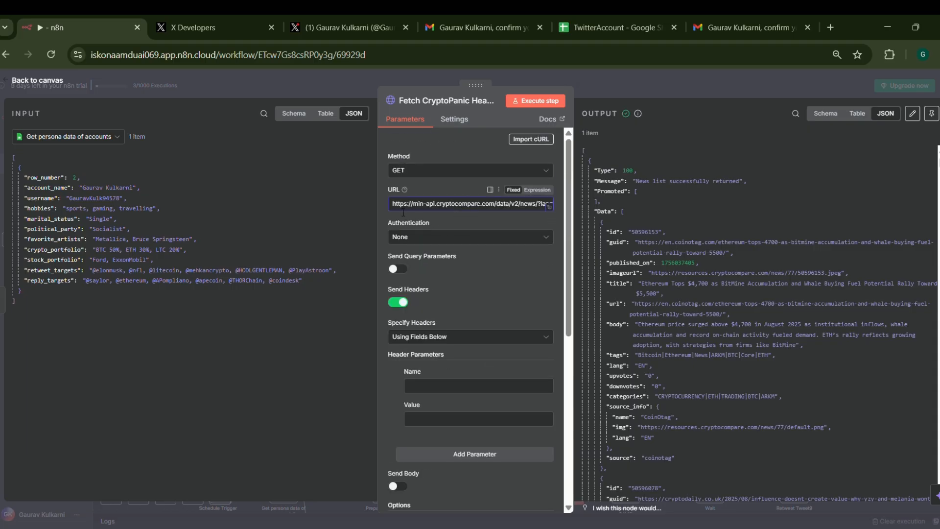
left_click_drag(403, 211, 549, 209)
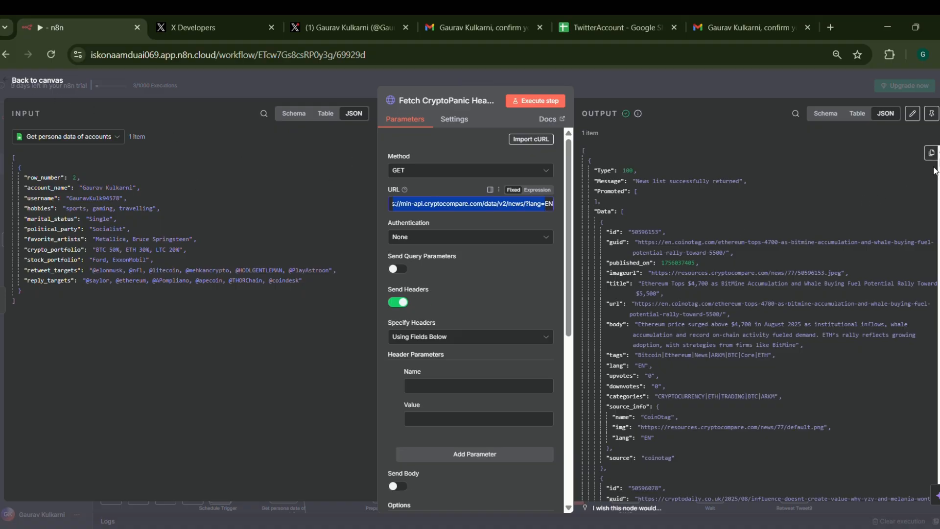
left_click(934, 169)
scroll(935, 164, "down", 1)
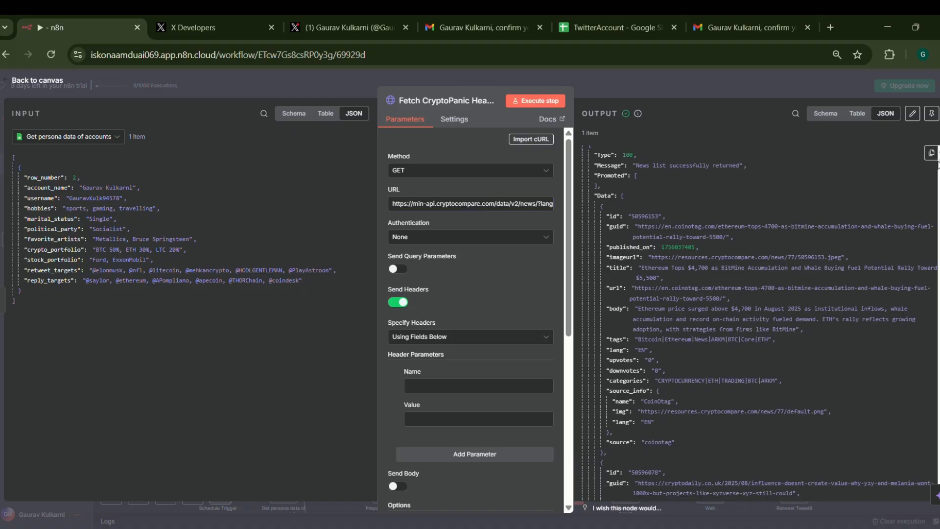
scroll(636, 367, "down", 6)
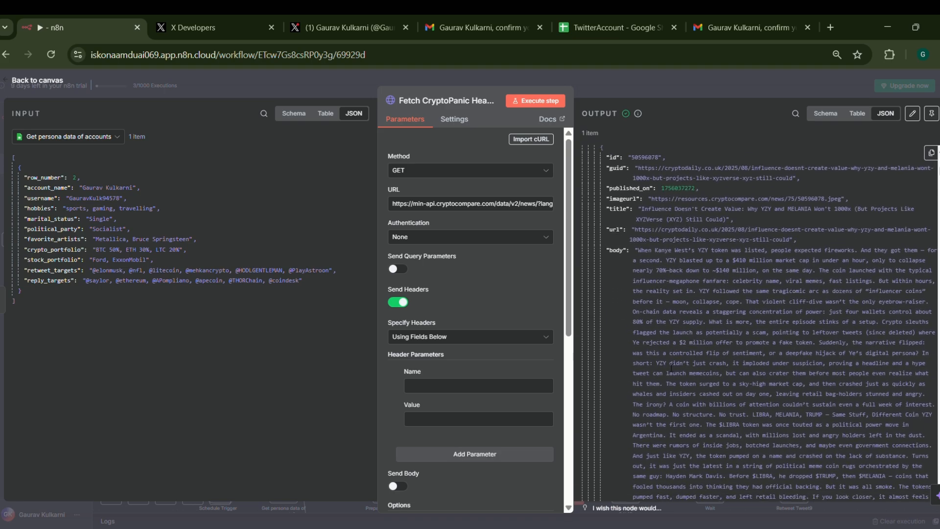
scroll(698, 324, "down", 8)
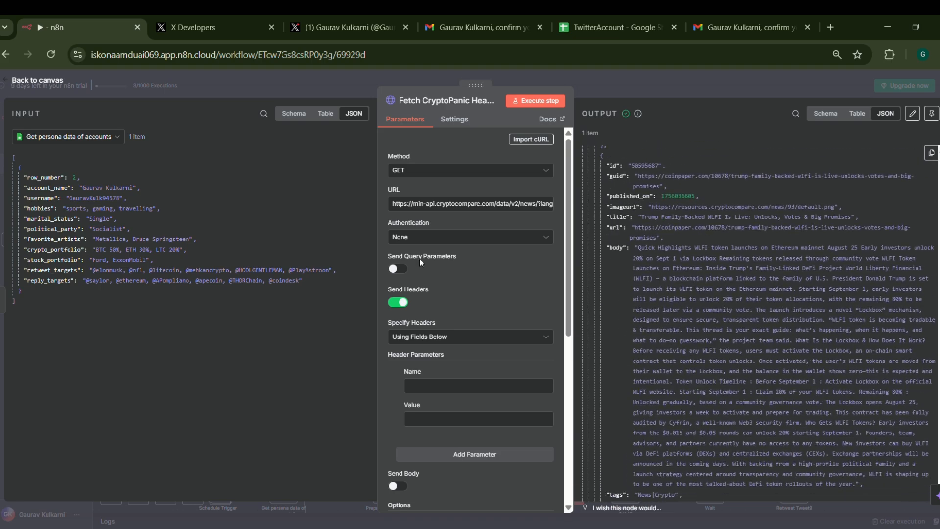
left_click(22, 81)
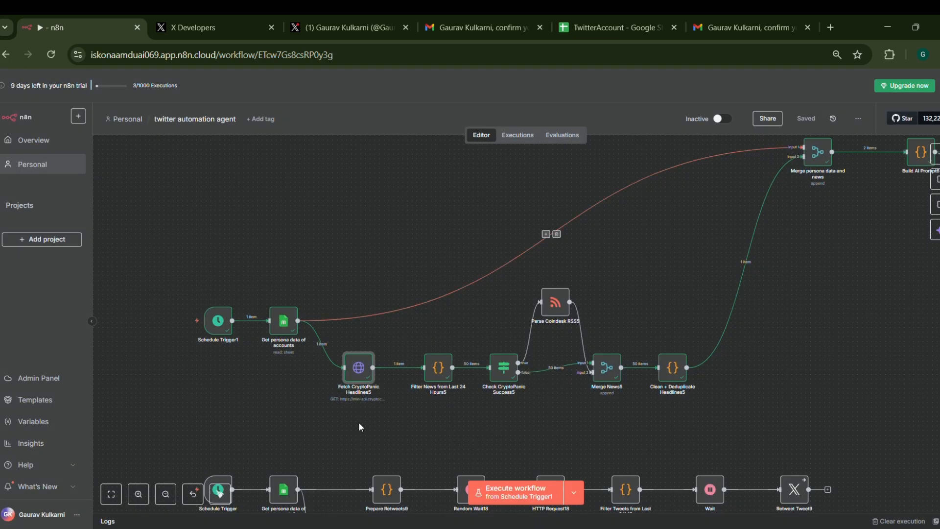
Review the JavaScript code and output articles of the Filter News from Last 24 Hours5 node and close it.
double_click(439, 368)
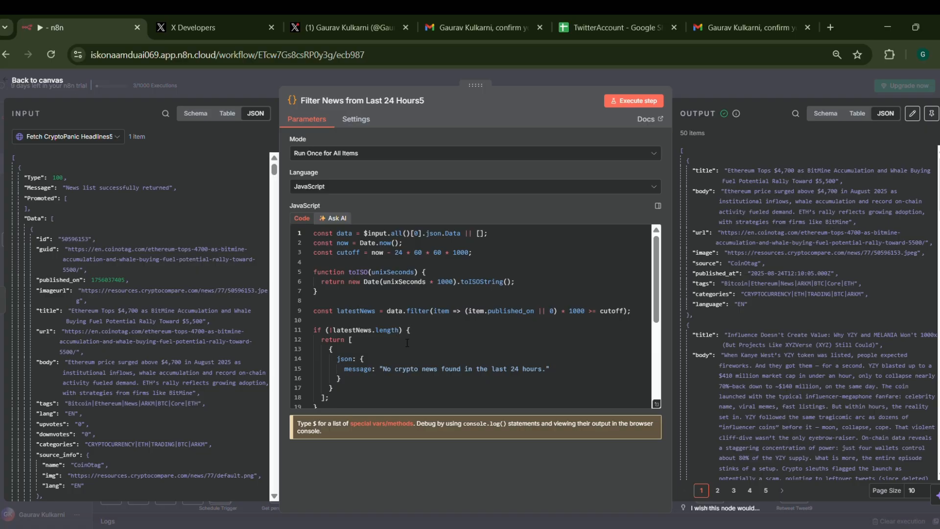
scroll(468, 313, "down", 3)
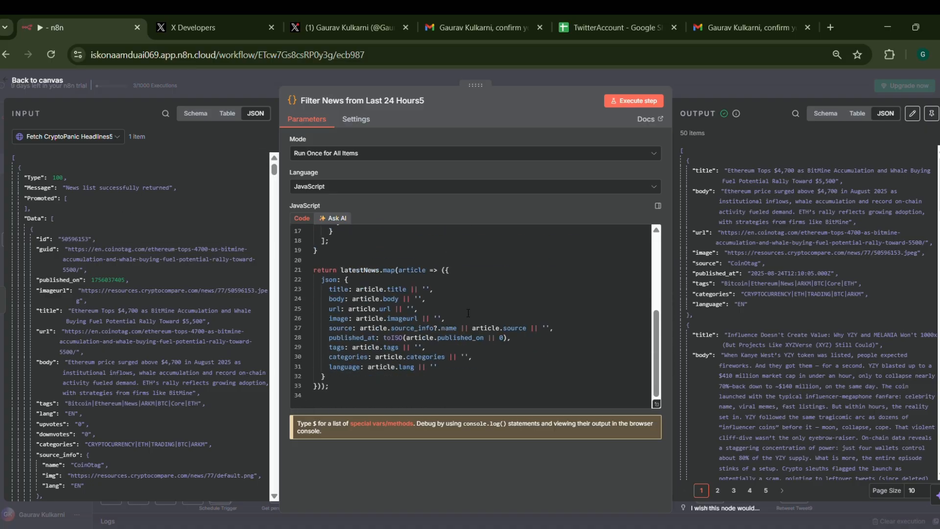
scroll(840, 314, "down", 5)
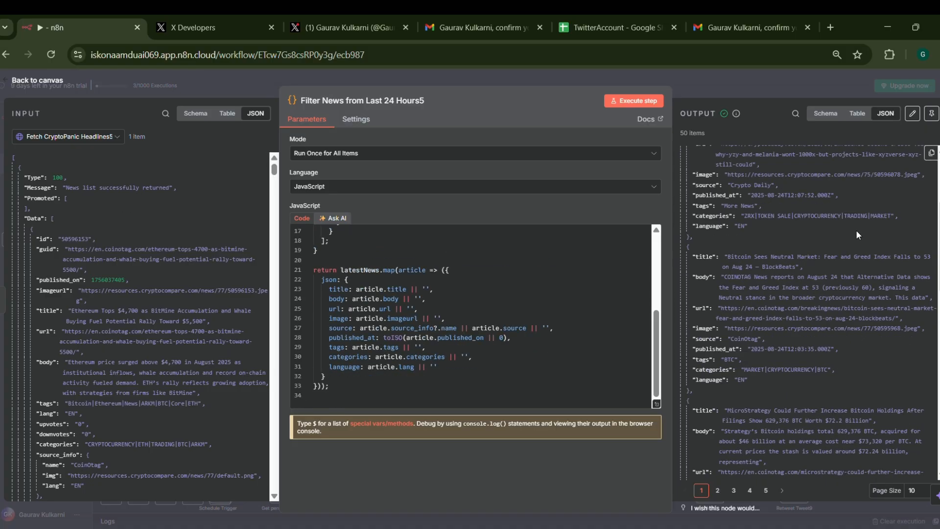
scroll(840, 314, "down", 3)
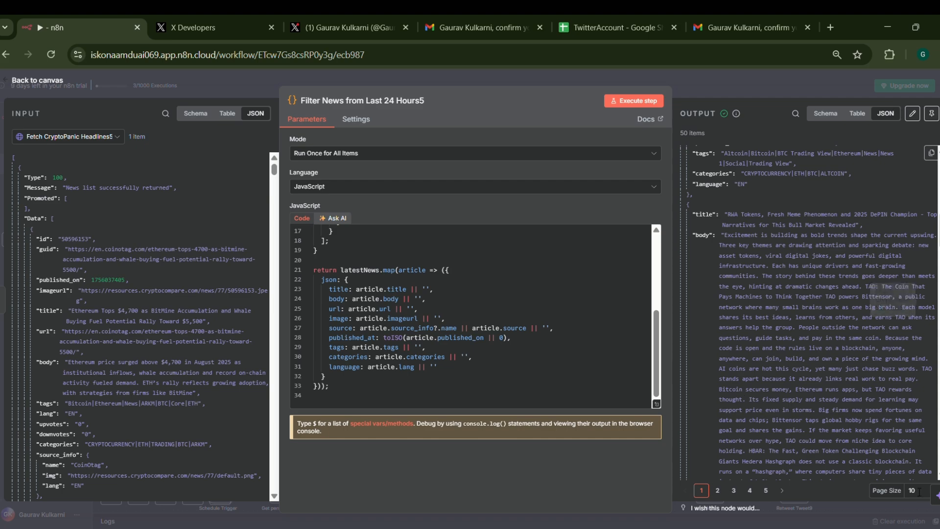
left_click(37, 80)
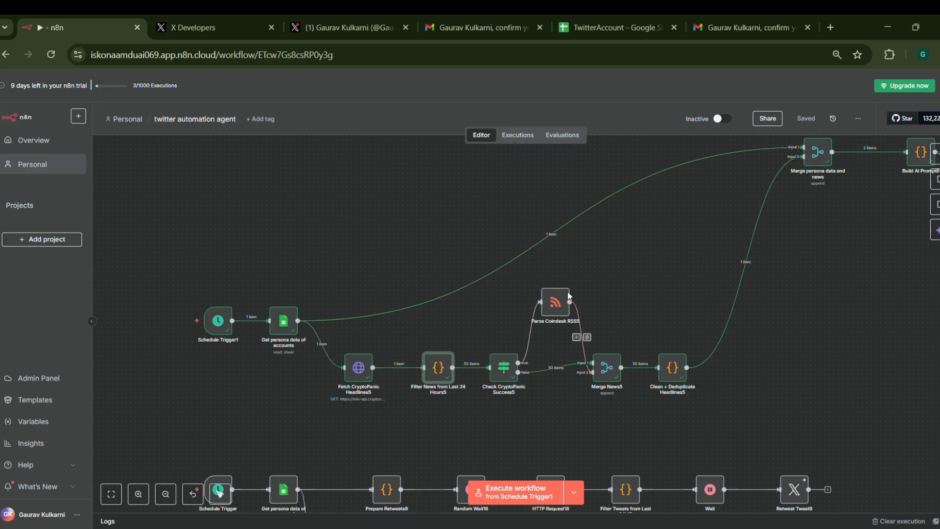
Compare the source URLs of the Fetch CryptoPanic Headlines5 and Parse Coindesk RSS5 nodes, returning to the canvas.
double_click(368, 371)
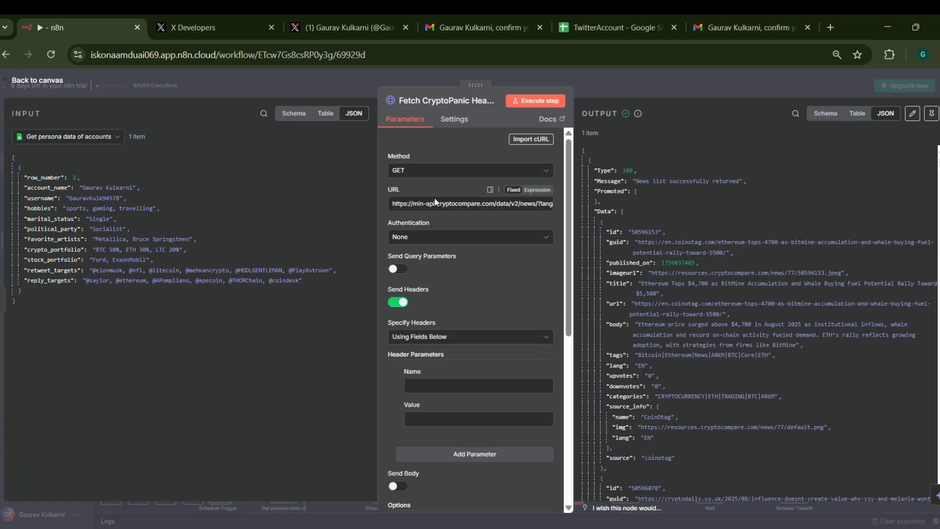
left_click(20, 81)
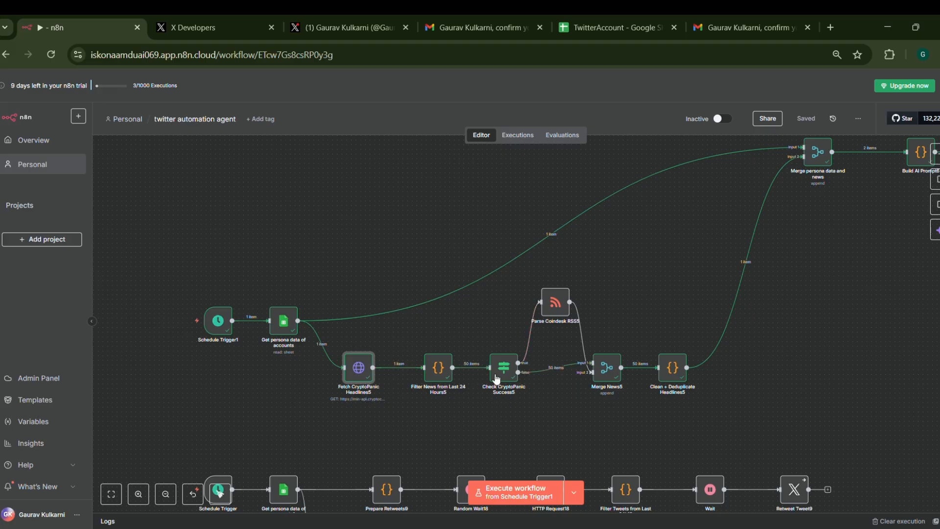
double_click(561, 302)
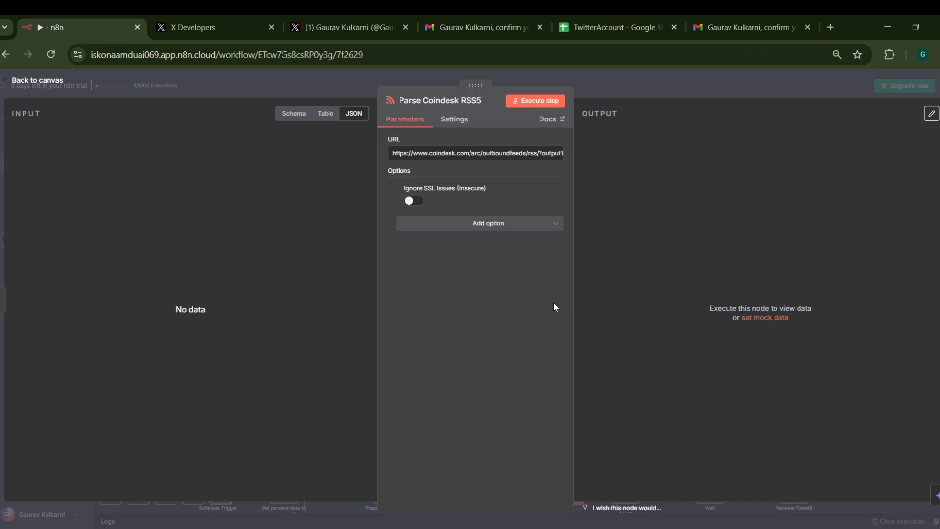
left_click(20, 81)
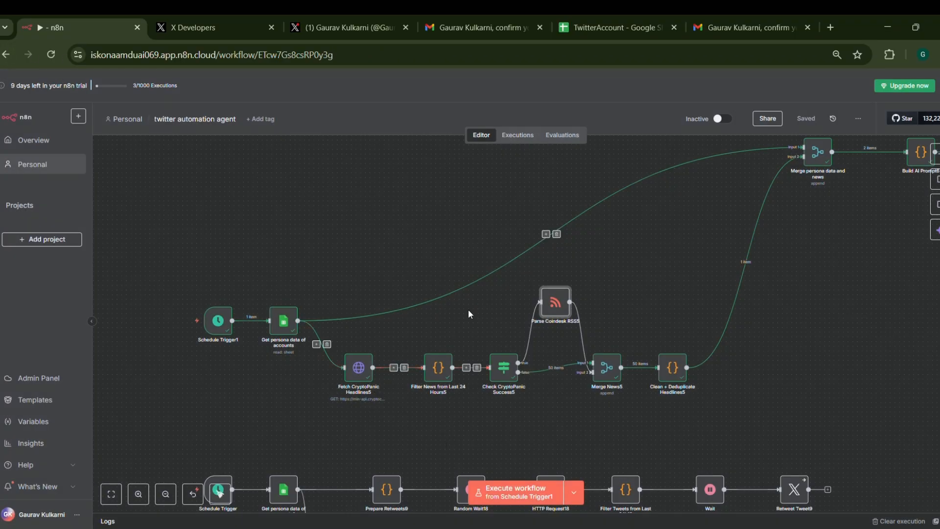
Take a brief look at the Clean + Deduplicate Headlines5 node and go back to the canvas.
mouse_move(562, 293)
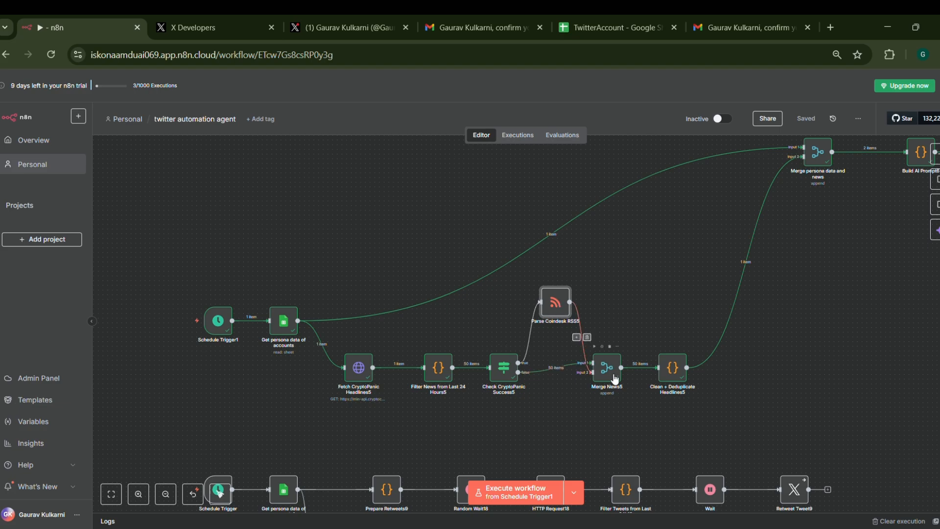
double_click(672, 370)
left_click(25, 89)
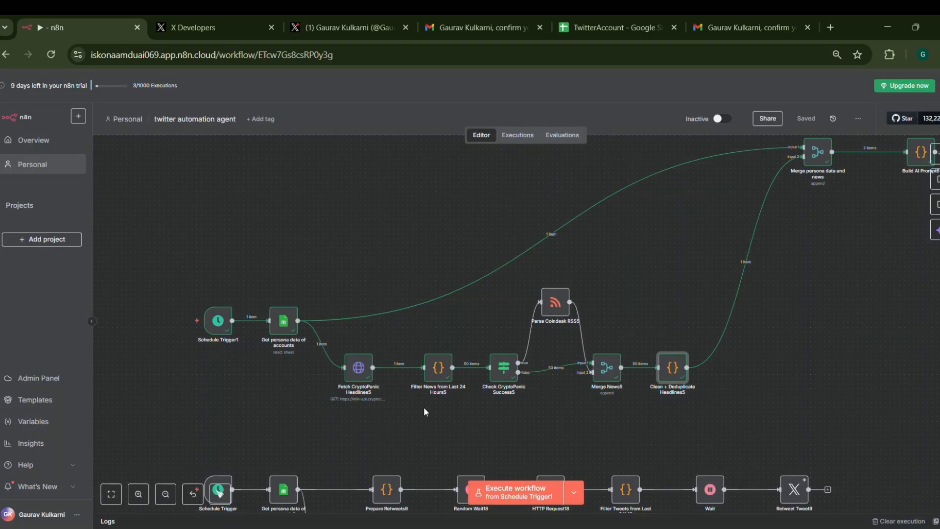
Open the Merge News5 node and read through the first page of merged news articles in its output.
double_click(607, 368)
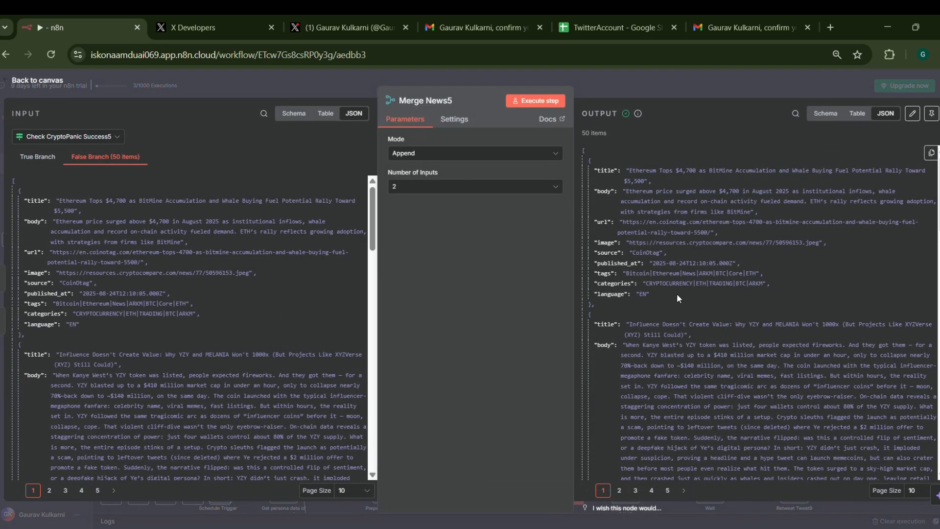
scroll(695, 208, "down", 10)
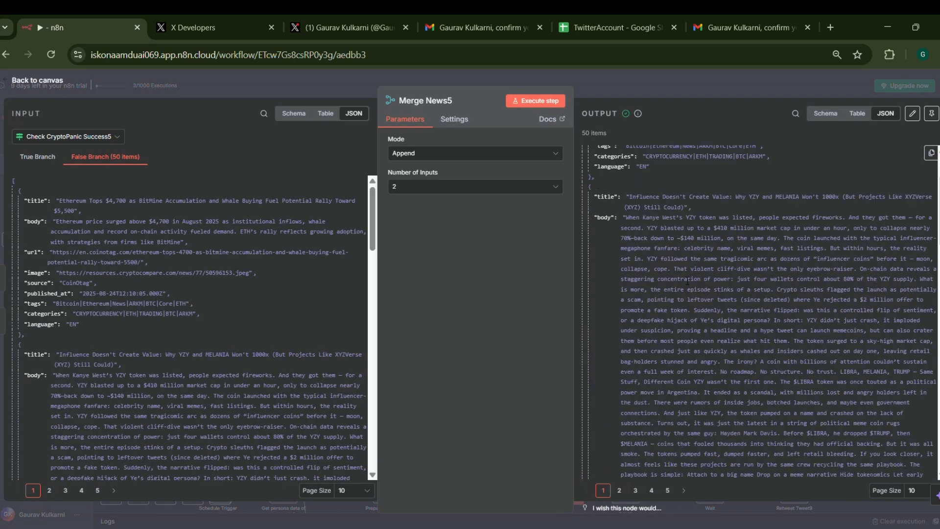
scroll(685, 210, "down", 10)
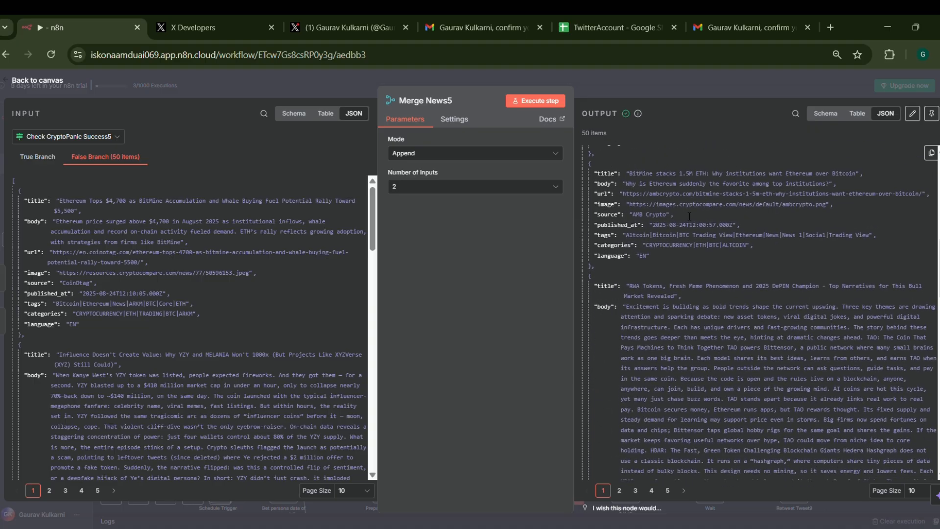
scroll(687, 225, "down", 10)
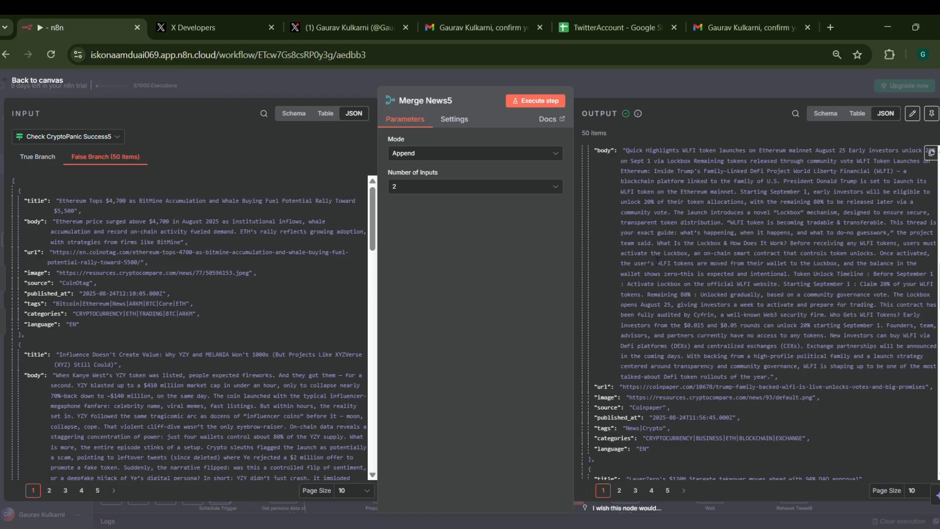
scroll(658, 261, "down", 10)
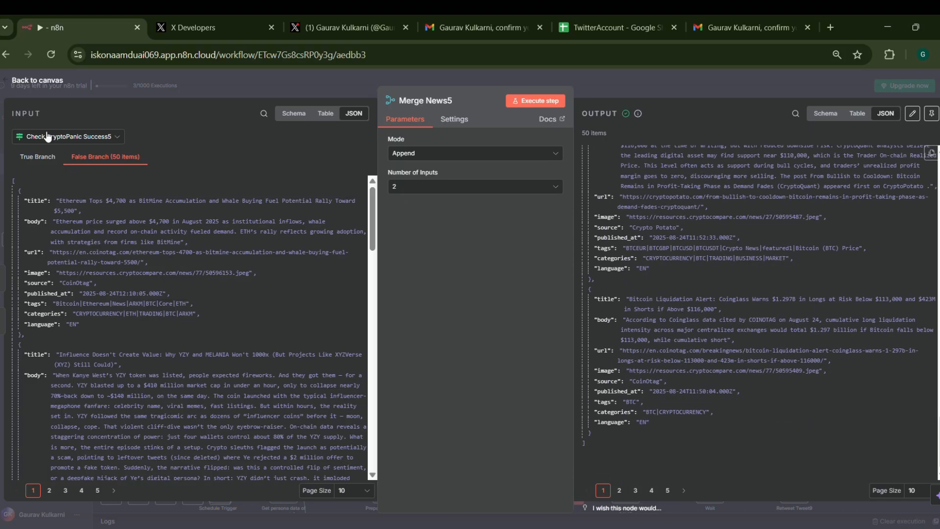
Compare the input articles of the Clean + Deduplicate Headlines5 node with its output list of headlines, returning to the canvas.
key("Escape")
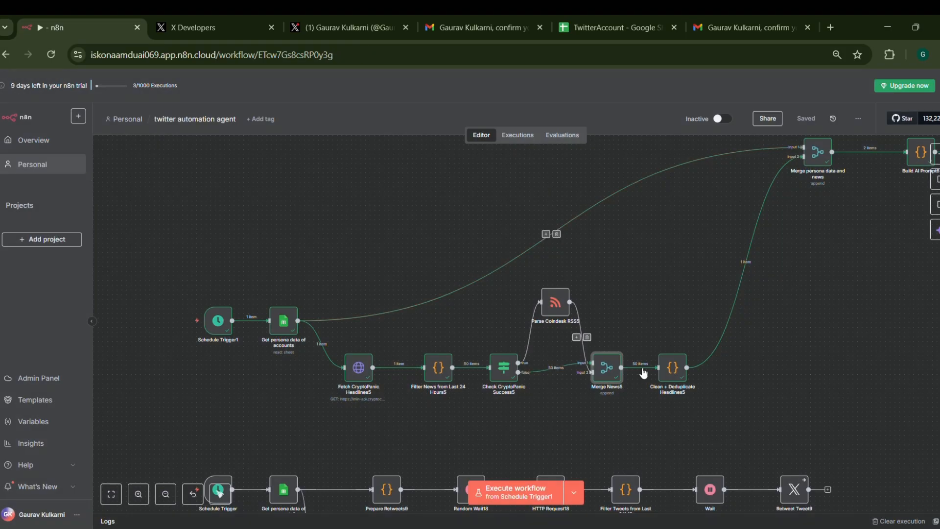
double_click(682, 365)
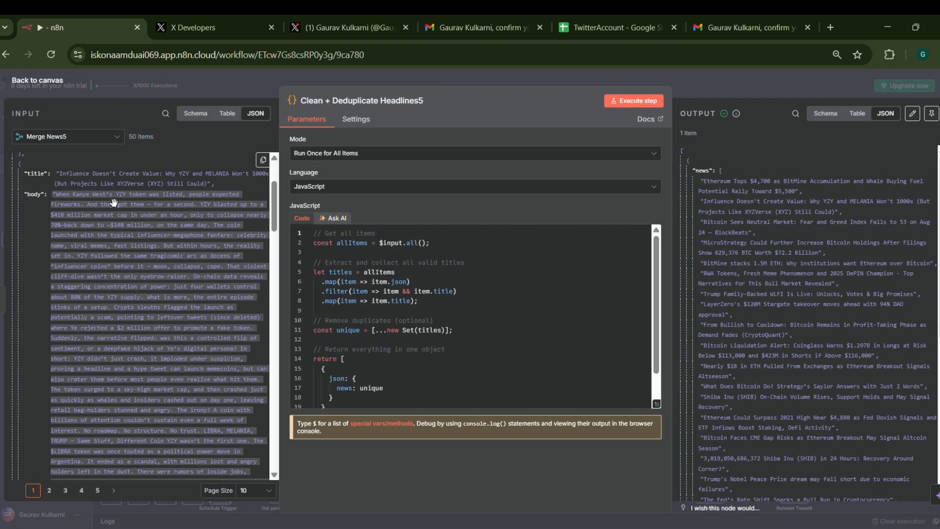
scroll(113, 201, "up", 3)
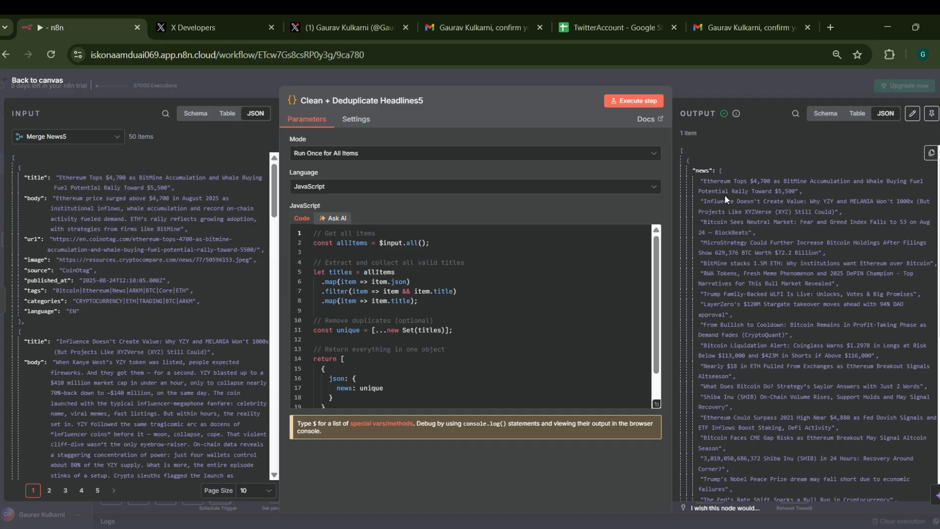
scroll(767, 200, "down", 10)
scroll(771, 203, "up", 9)
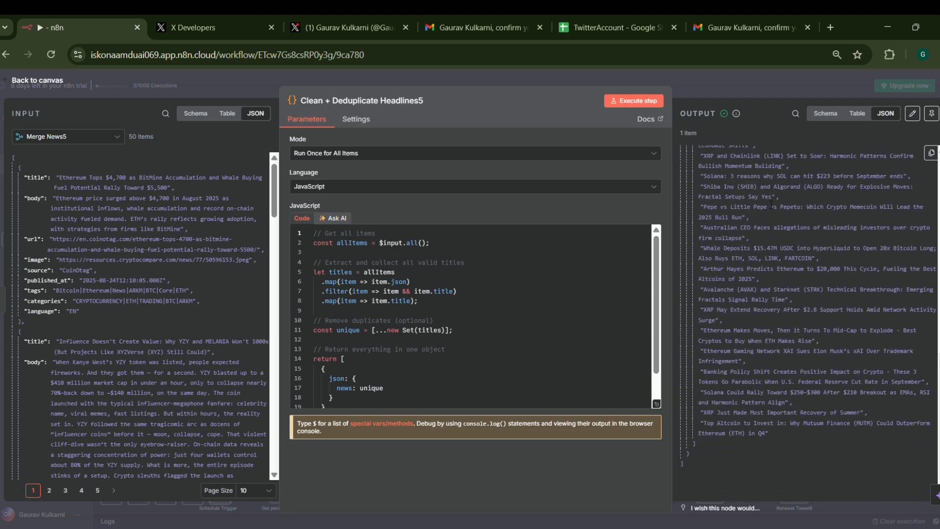
scroll(774, 204, "up", 1)
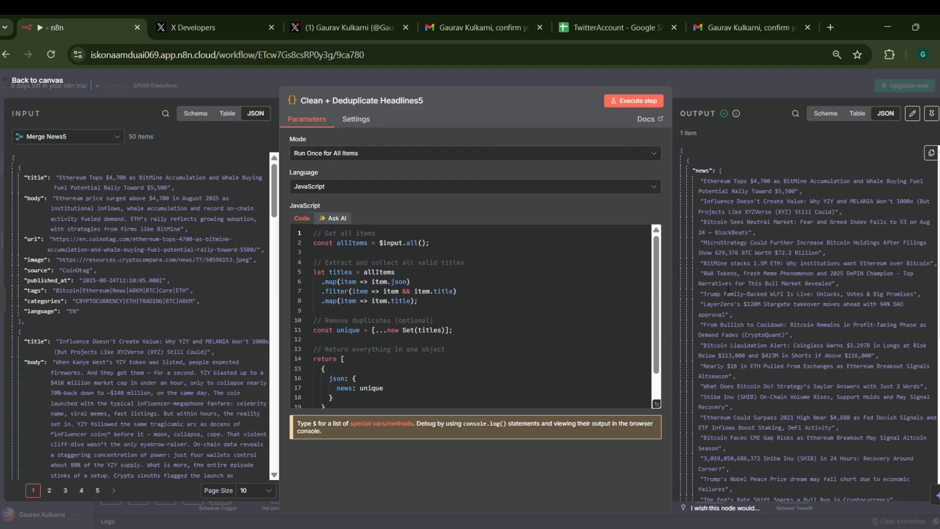
left_click(34, 81)
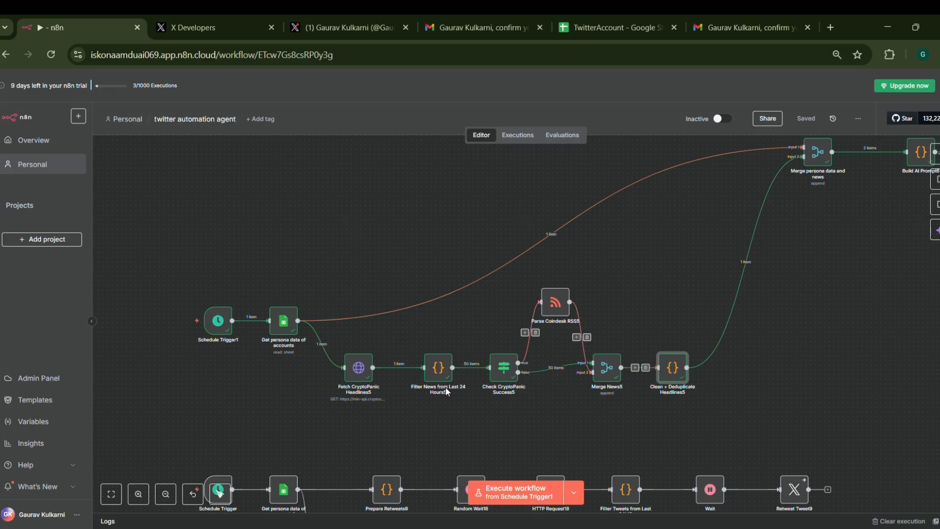
Review the persona data input and combined output of the Merge persona data and news node and close it.
scroll(664, 315, "right", 4)
double_click(728, 155)
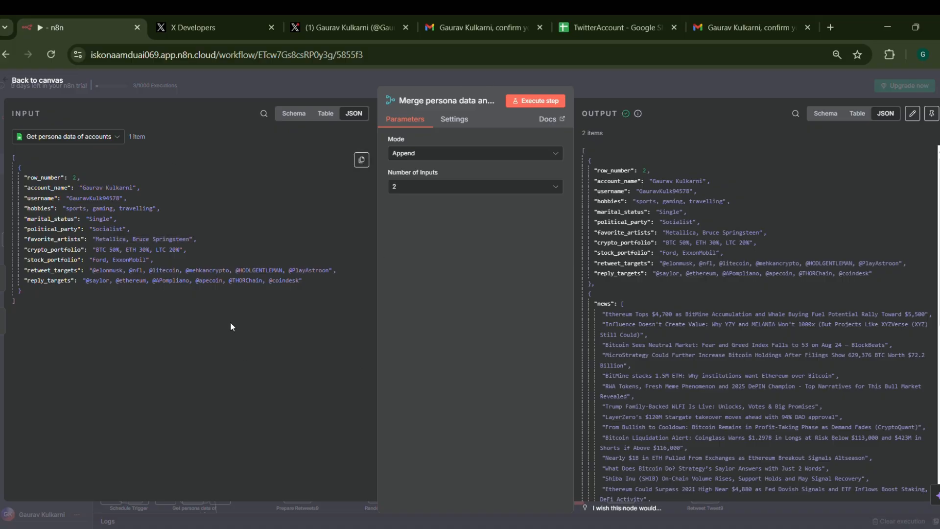
scroll(631, 294, "down", 3)
scroll(640, 276, "down", 3)
left_click(43, 88)
Open the Build AI Prompt6 node and look through the persona data and news headlines in its input.
scroll(556, 315, "right", 5)
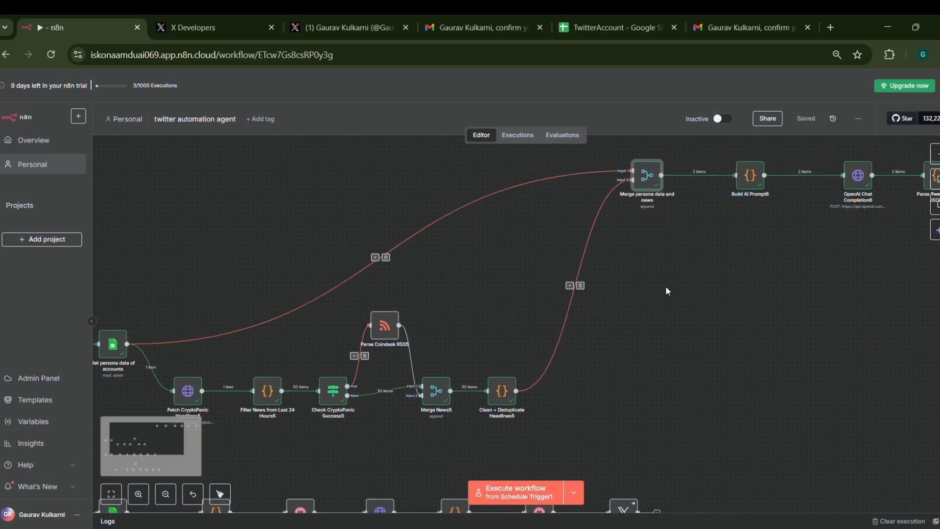
scroll(630, 253, "right", 2)
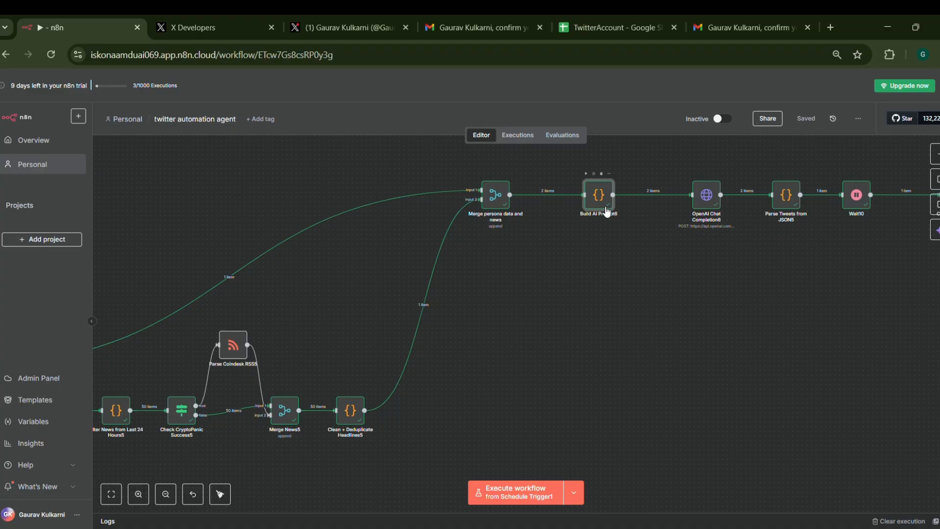
double_click(607, 211)
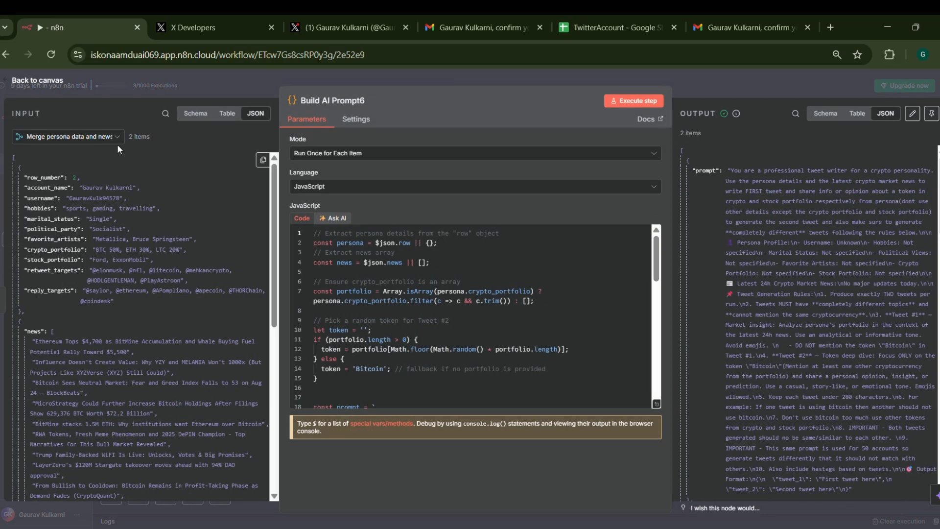
scroll(78, 346, "down", 2)
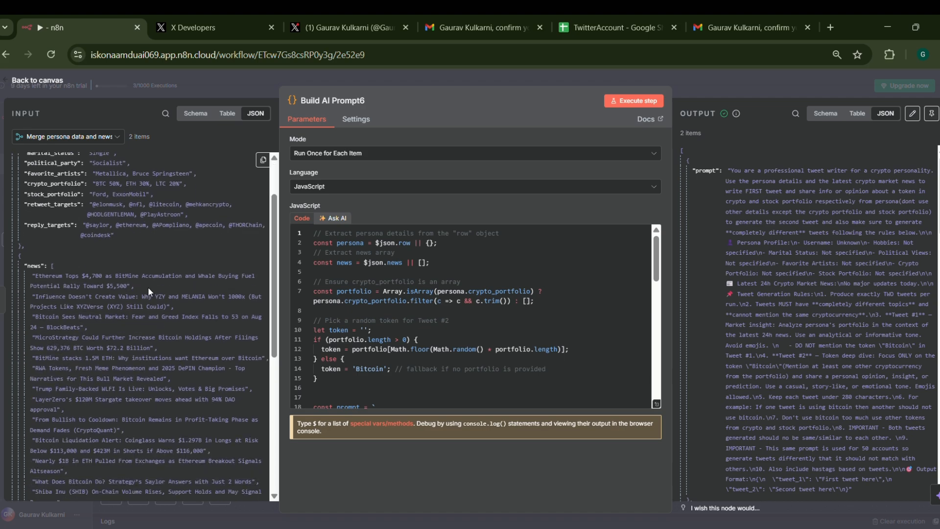
Read the opening instructions and Persona Profile section of the prompt code, comparing them with the persona fields in the input.
scroll(336, 303, "down", 5)
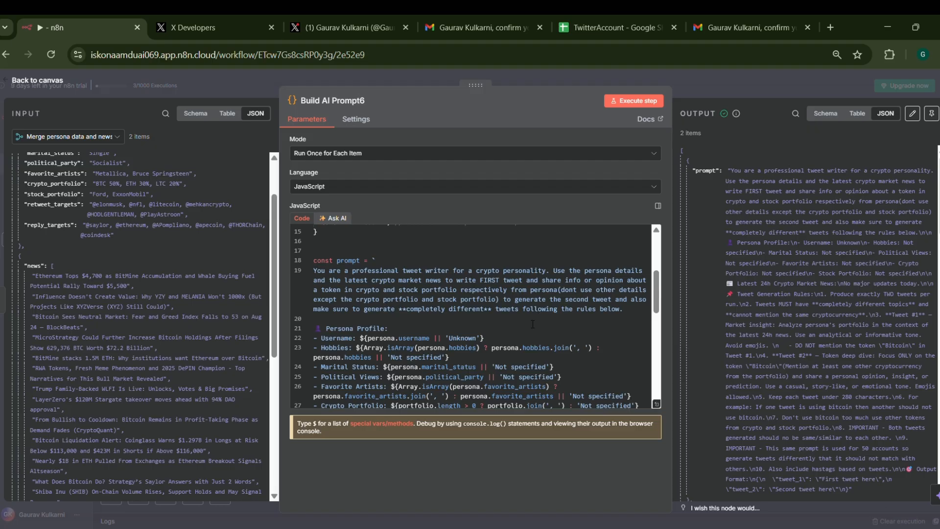
scroll(517, 336, "down", 3)
scroll(376, 316, "up", 2)
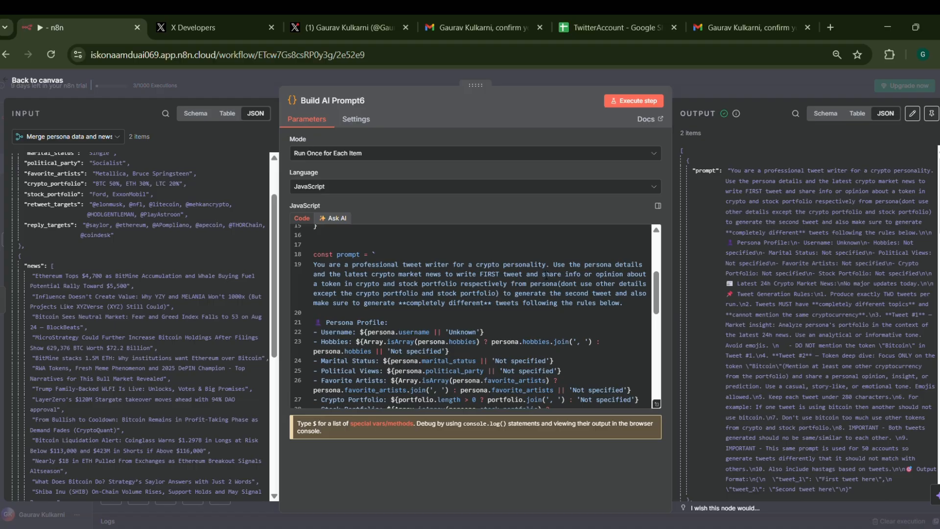
scroll(547, 275, "down", 3)
scroll(368, 283, "up", 2)
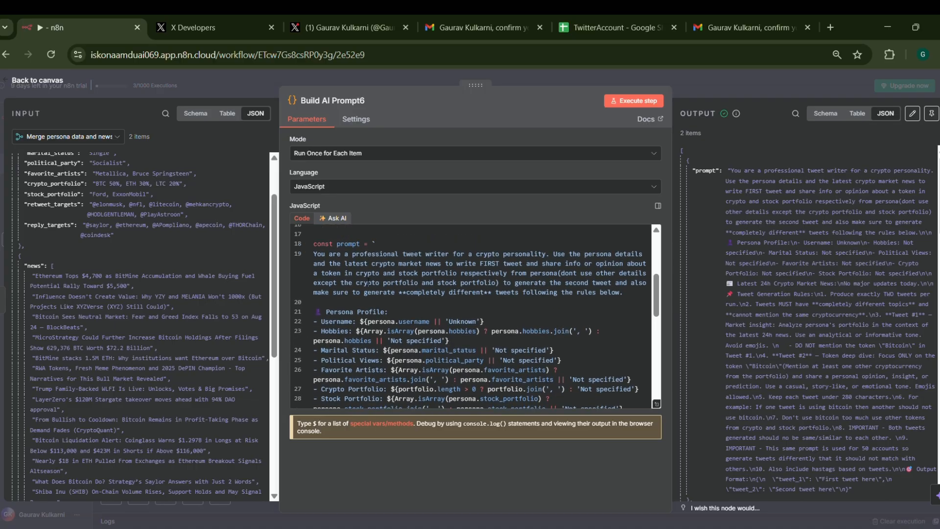
scroll(512, 312, "down", 3)
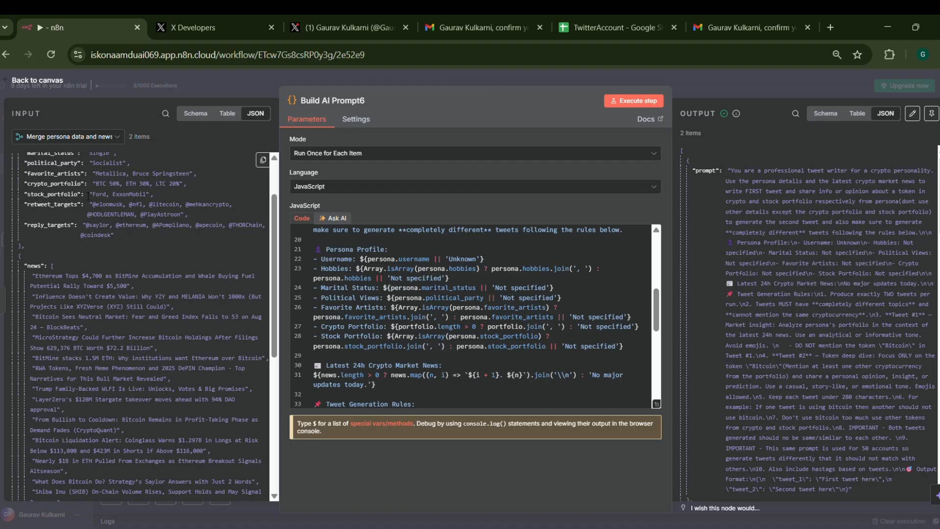
scroll(142, 323, "up", 3)
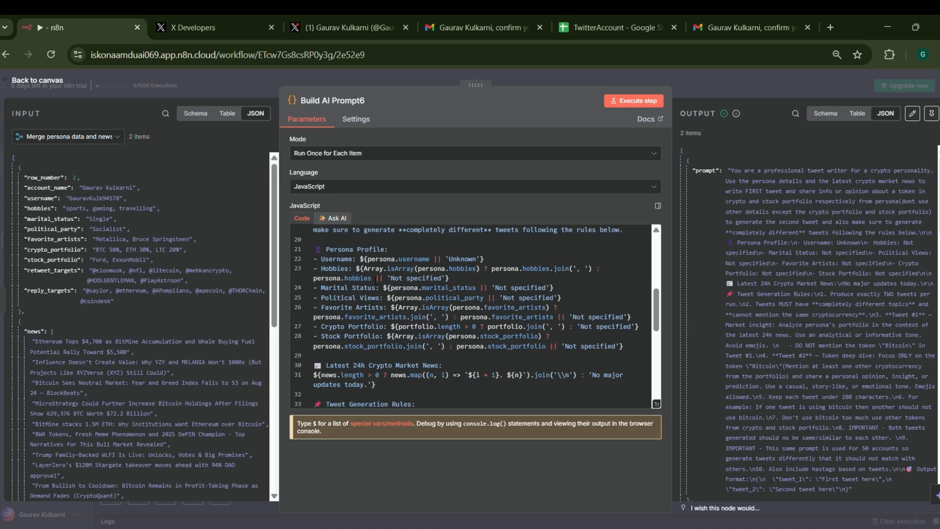
scroll(376, 279, "down", 2)
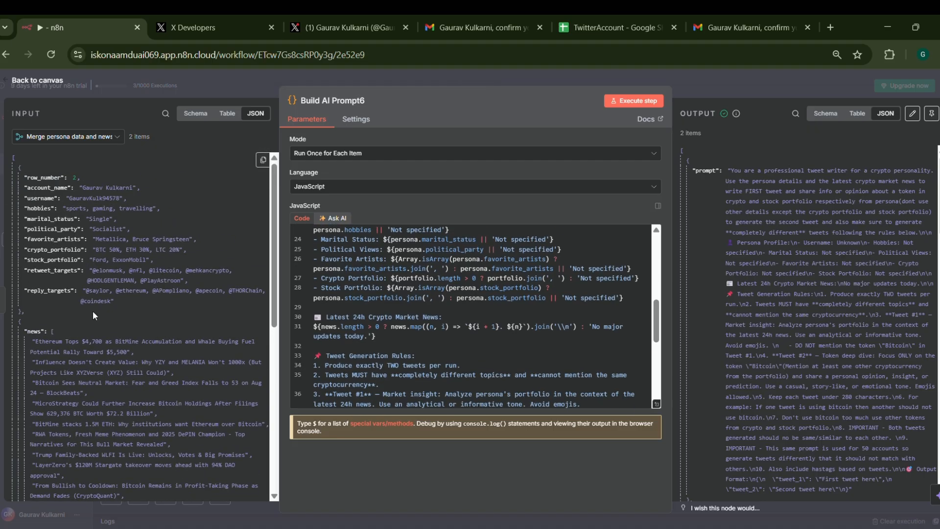
Read the prompt's Tweet Generation Rules and Output Format, check the generated prompts in the output, and close the node.
scroll(451, 319, "down", 3)
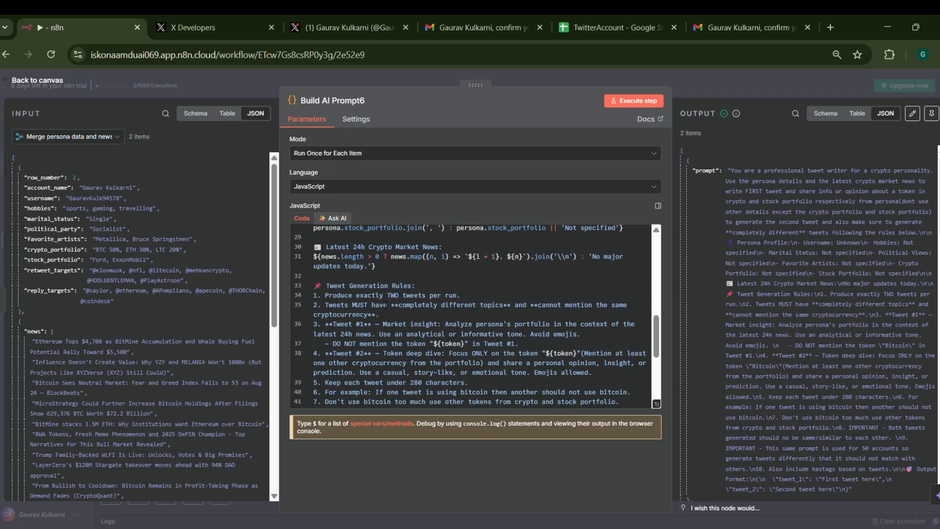
scroll(385, 305, "down", 2)
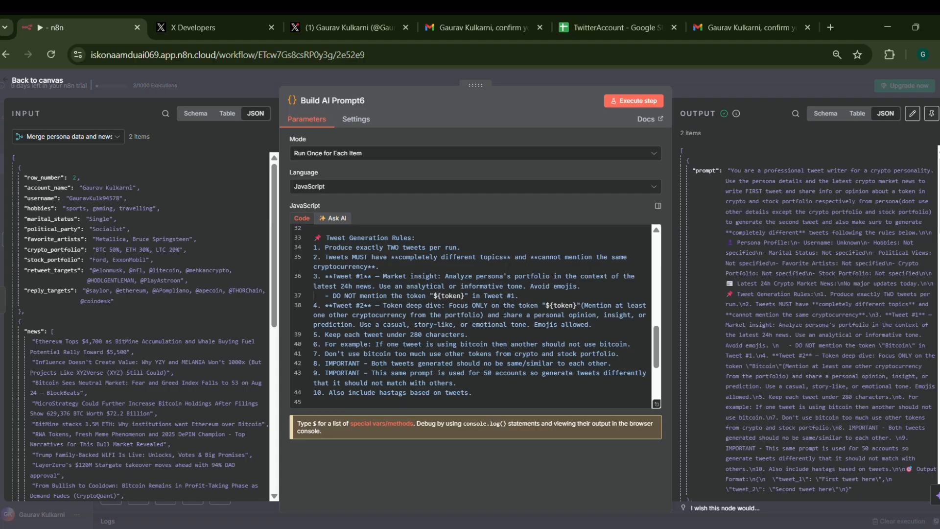
scroll(505, 311, "down", 1)
scroll(374, 338, "down", 2)
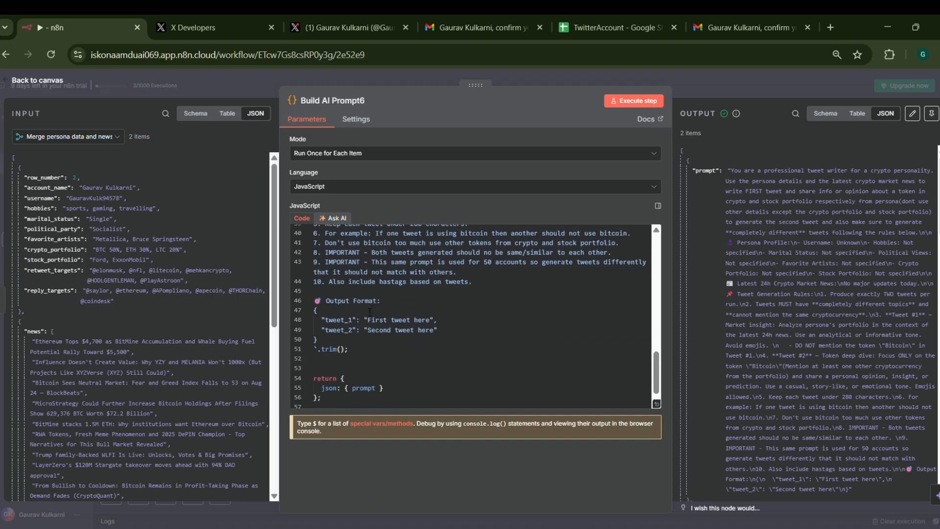
scroll(363, 333, "down", 1)
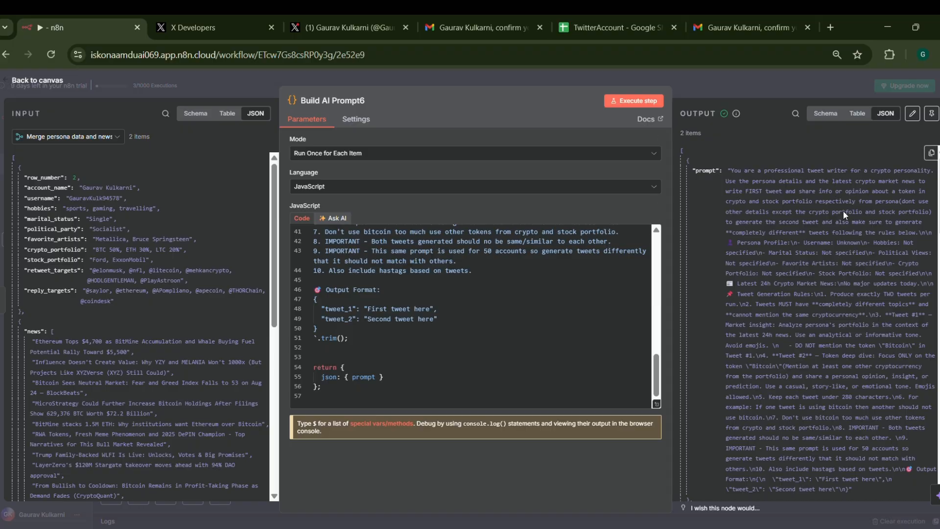
scroll(858, 257, "down", 15)
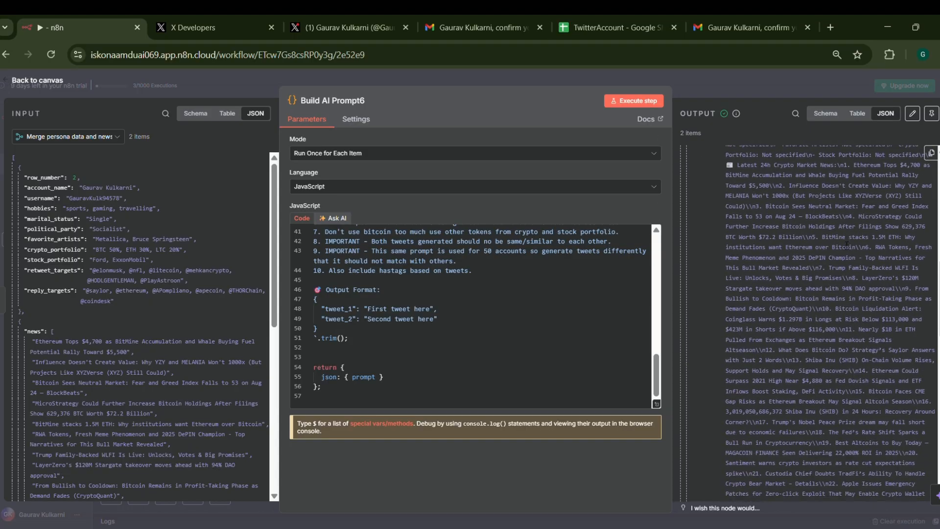
left_click(29, 81)
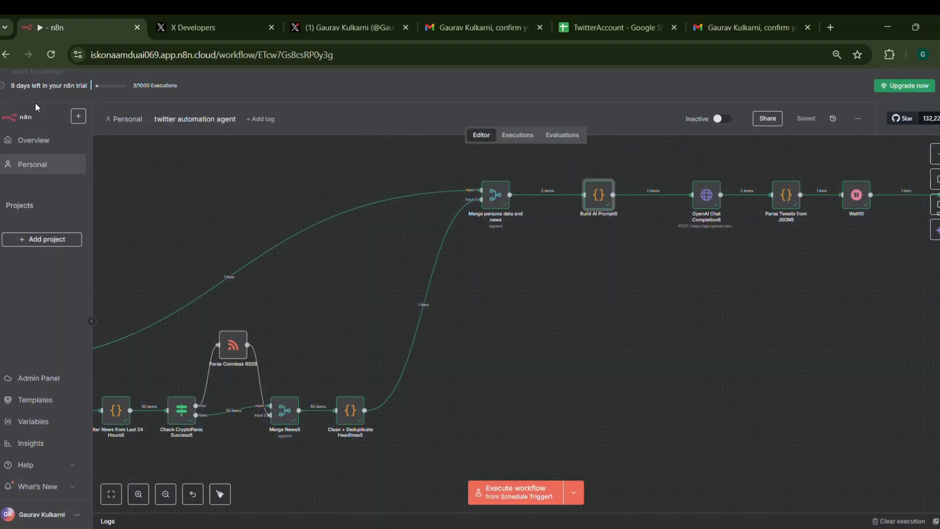
Examine the prompts entering the OpenAI Chat Completion6 node and the tweets in its output, returning to the canvas.
double_click(705, 198)
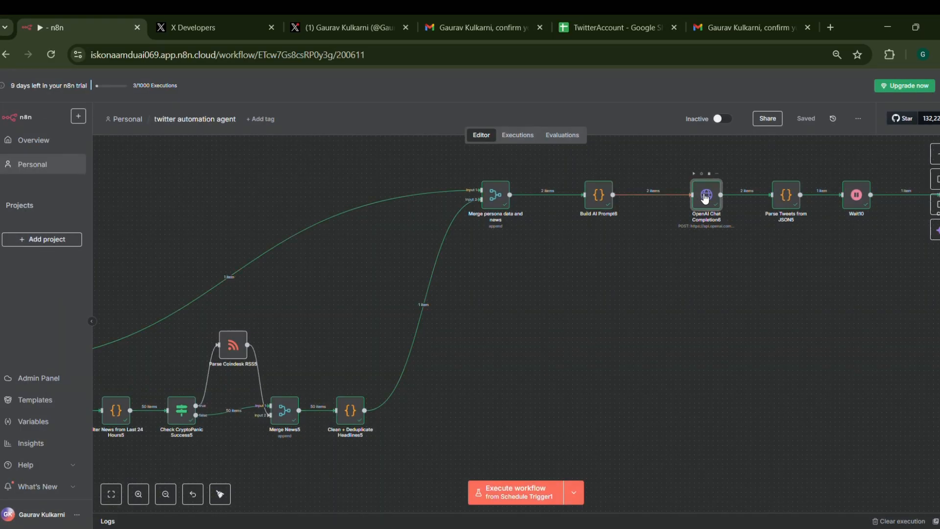
scroll(628, 234, "down", 10)
scroll(629, 234, "up", 4)
scroll(626, 234, "up", 5)
scroll(257, 267, "down", 5)
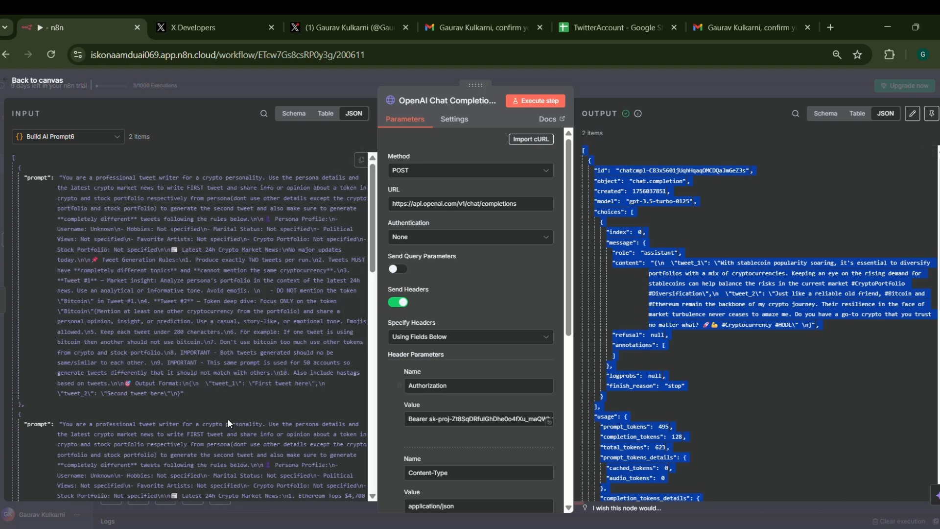
scroll(176, 367, "up", 5)
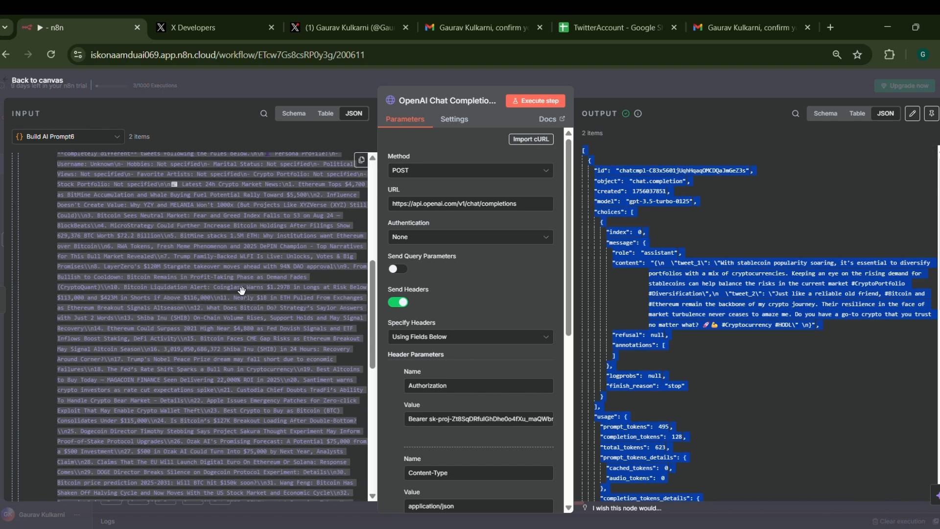
scroll(214, 219, "up", 3)
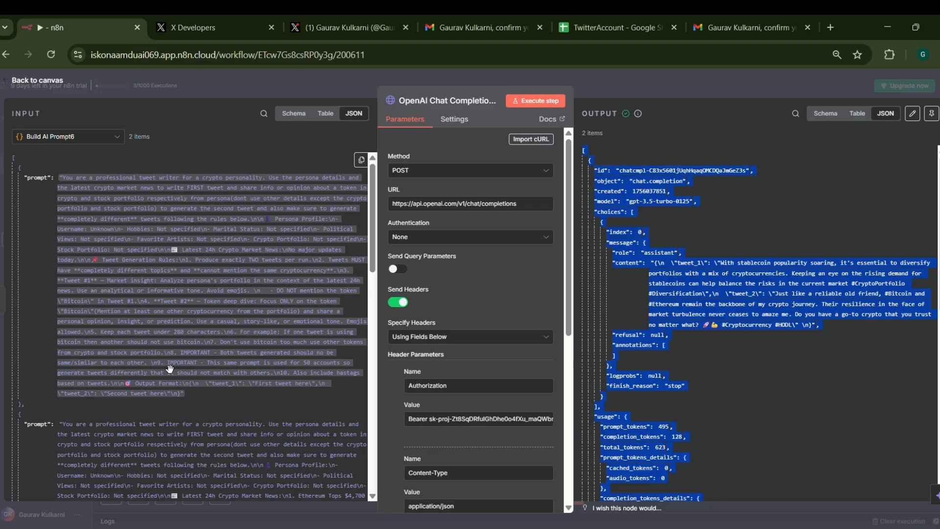
left_click(690, 336)
scroll(689, 336, "down", 10)
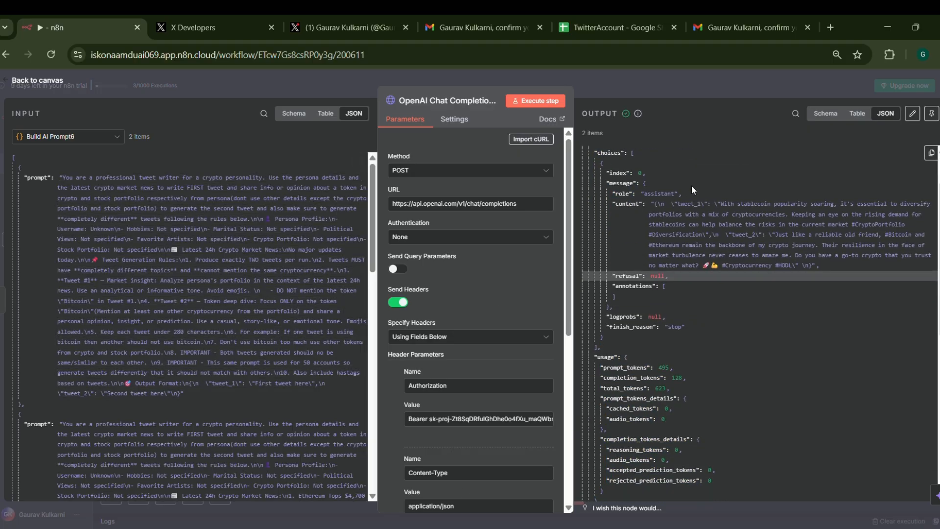
left_click(33, 84)
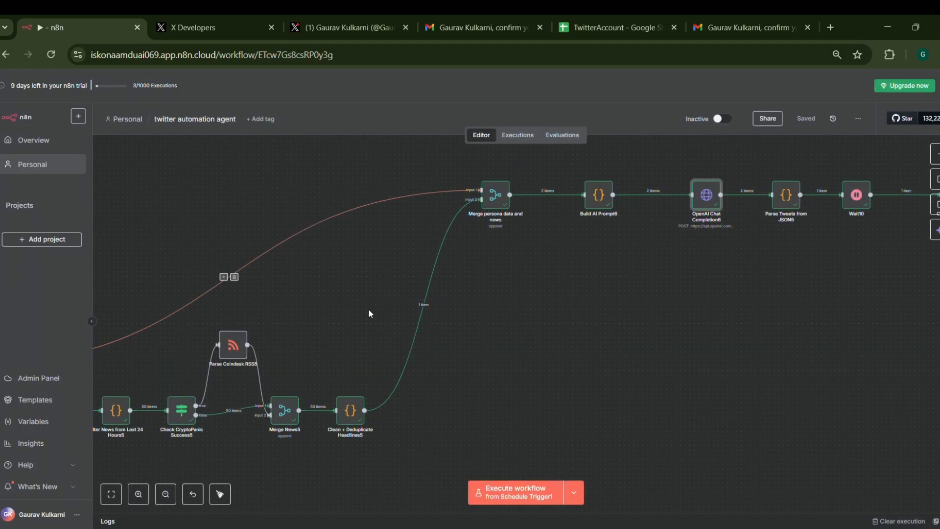
Revisit the OpenAI Chat Completion6 node to review its POST request settings and response, and close it.
double_click(715, 204)
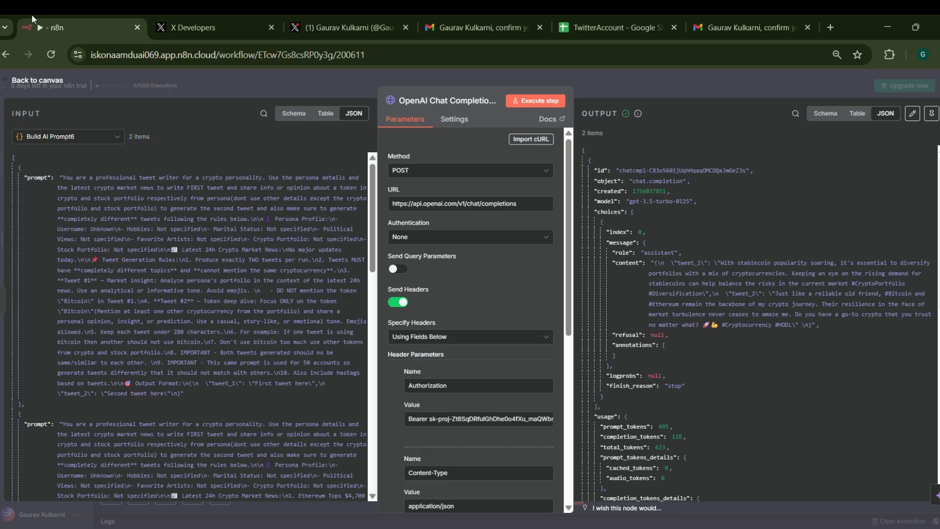
left_click(37, 82)
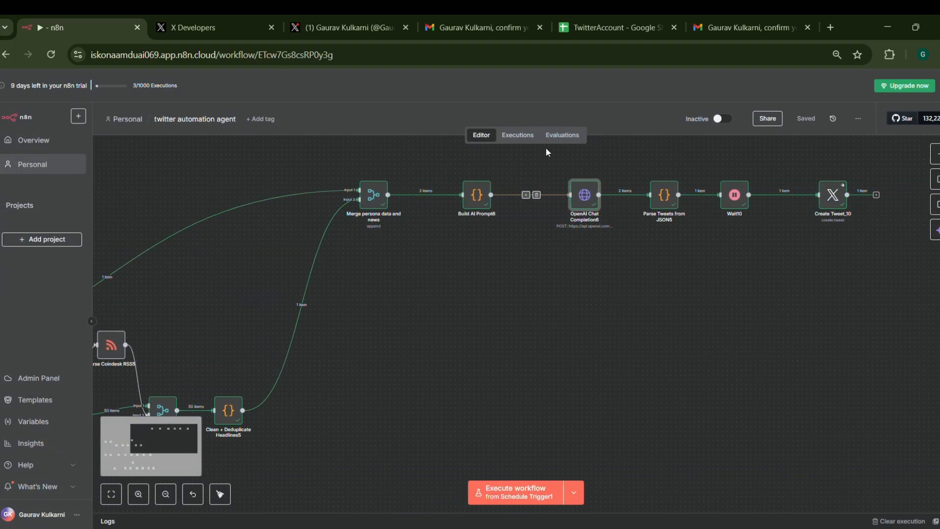
double_click(583, 199)
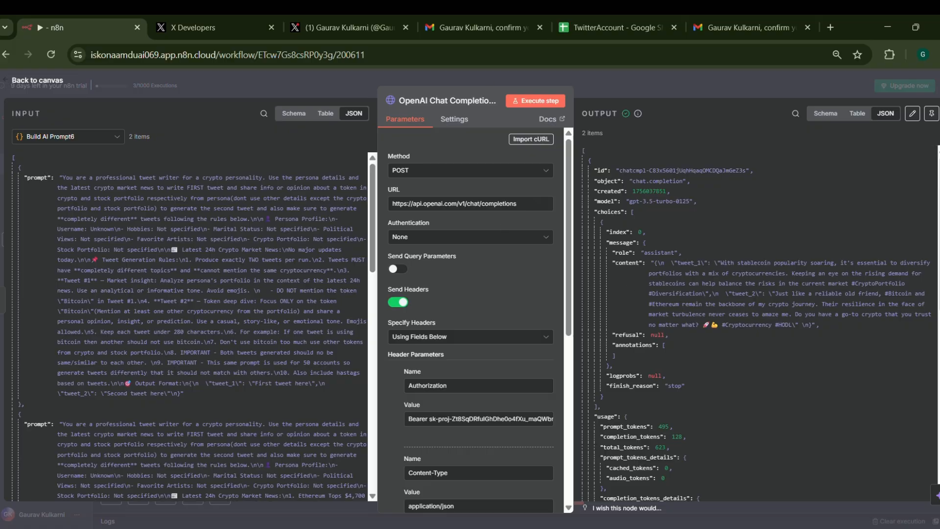
left_click(32, 81)
Review the tweet selection code and output of the Parse Tweets from JSON5 node and open the Create Tweet_10 node.
double_click(678, 195)
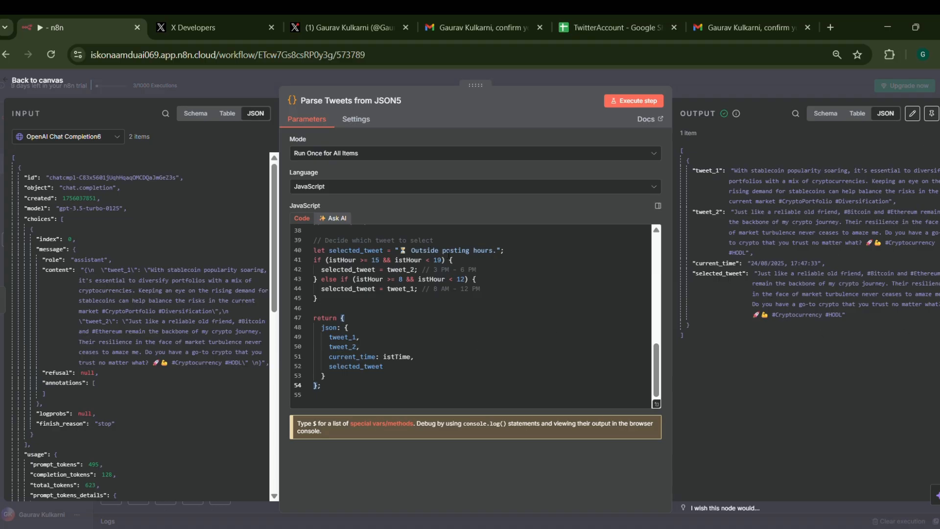
left_click(33, 80)
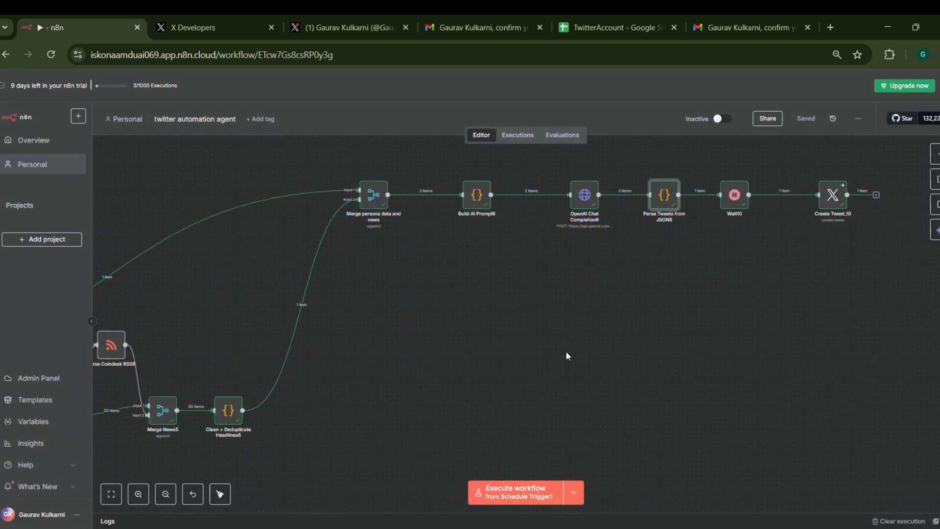
double_click(829, 204)
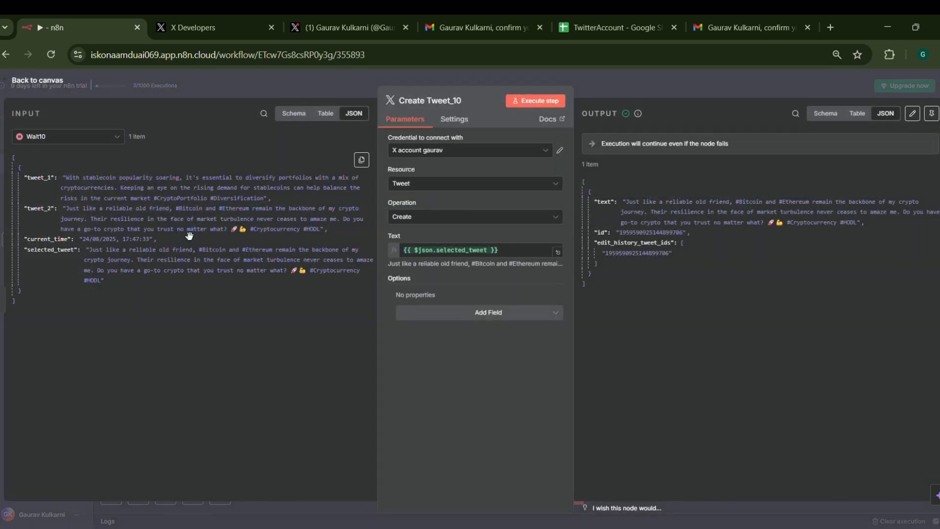
Open a blank X OAuth2 credential form from the Create Tweet_10 node, and bring up the project app's settings in the X Developer Portal.
left_click(471, 156)
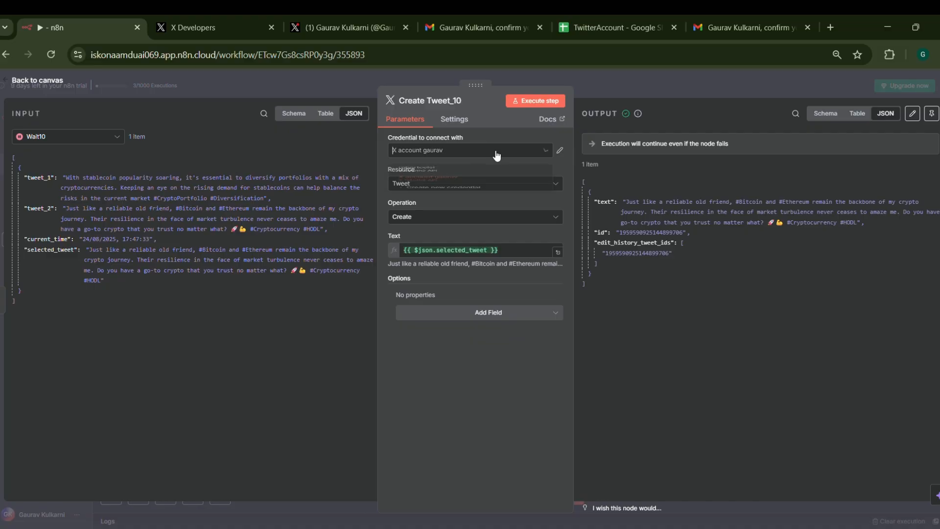
left_click(448, 227)
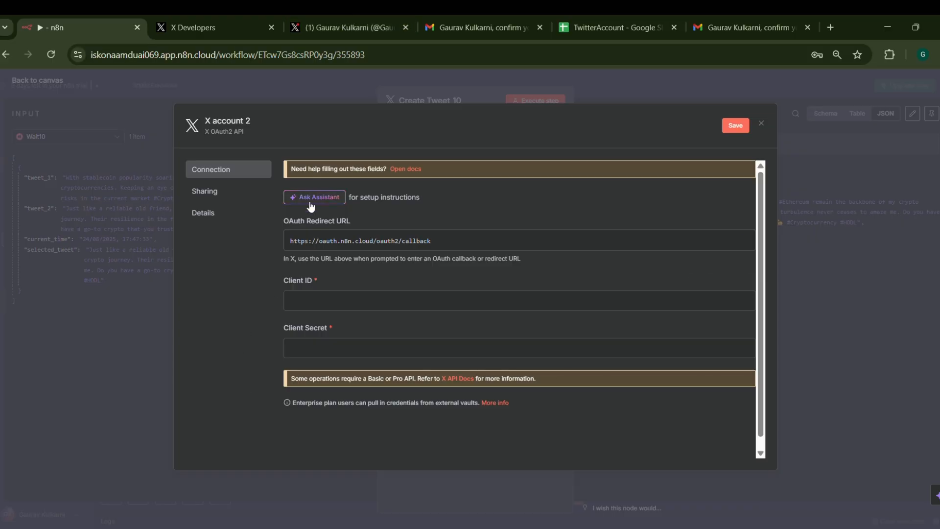
left_click(214, 16)
left_click(321, 15)
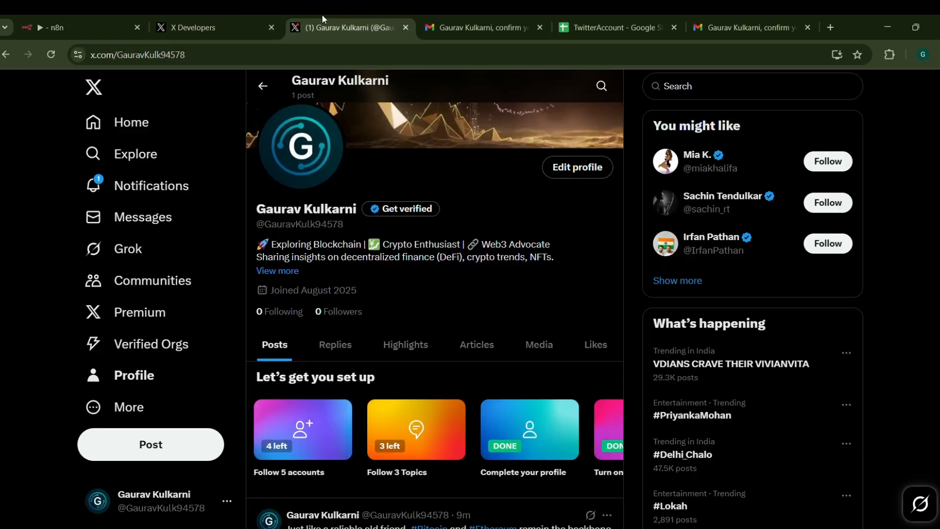
left_click(233, 21)
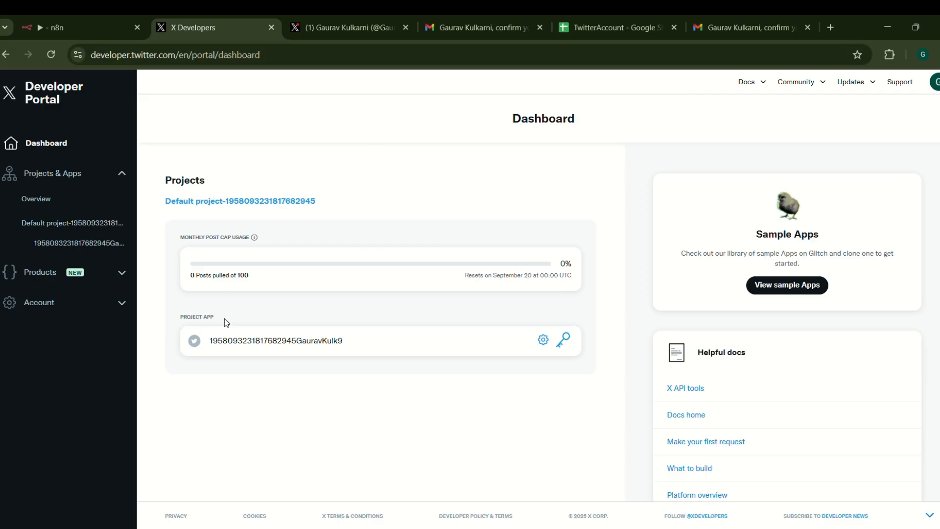
left_click(113, 177)
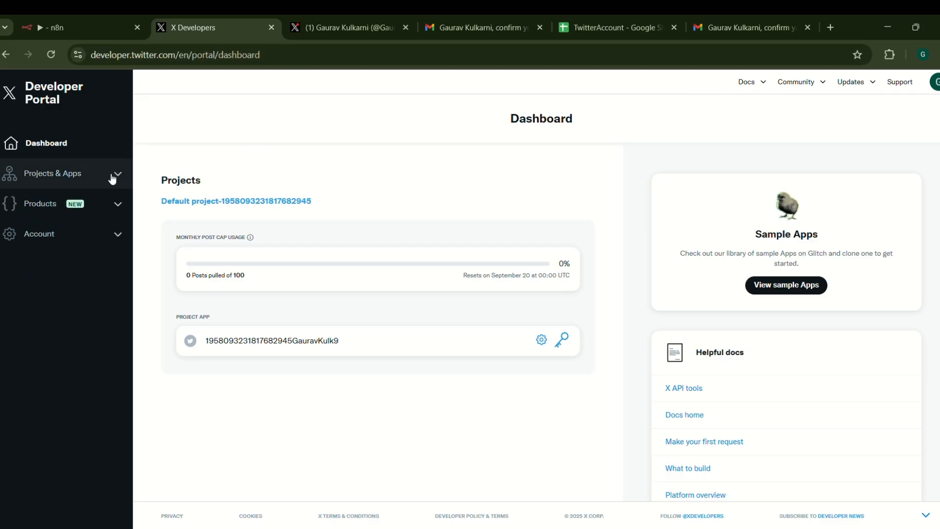
left_click(113, 177)
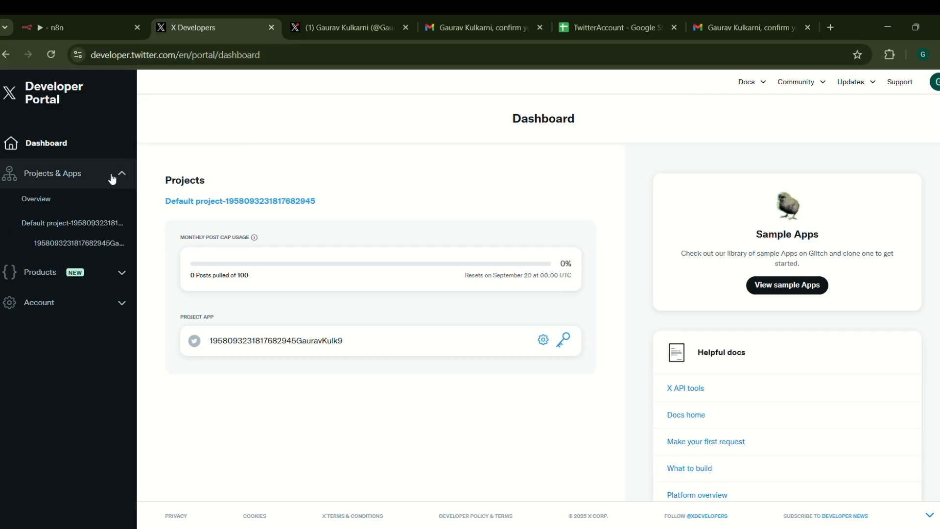
left_click(86, 244)
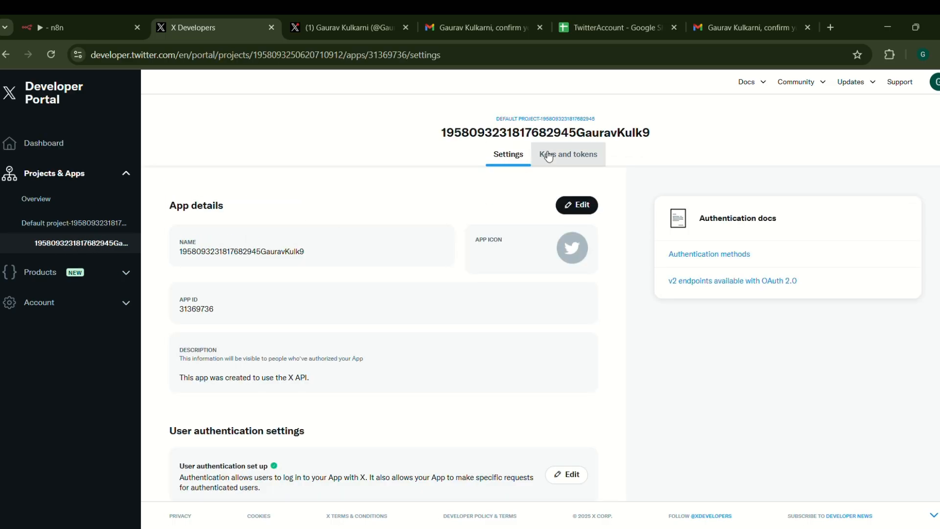
Open the app's user authentication settings for editing and review the app permissions, type of app and app info.
scroll(347, 263, "down", 1)
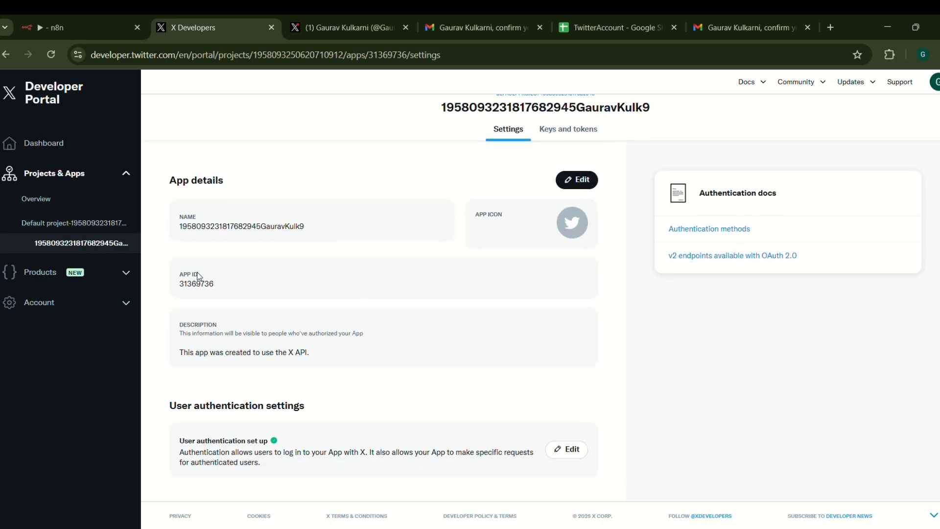
left_click(569, 442)
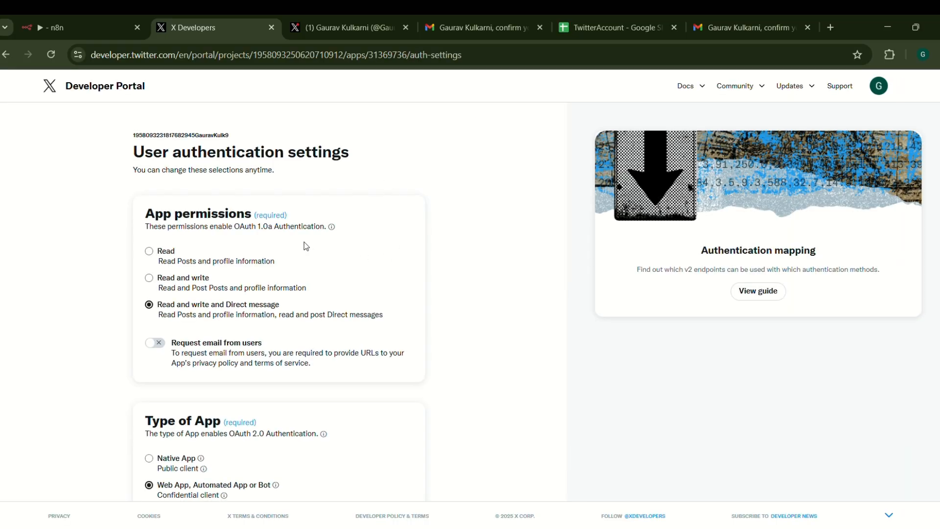
scroll(81, 194, "down", 1)
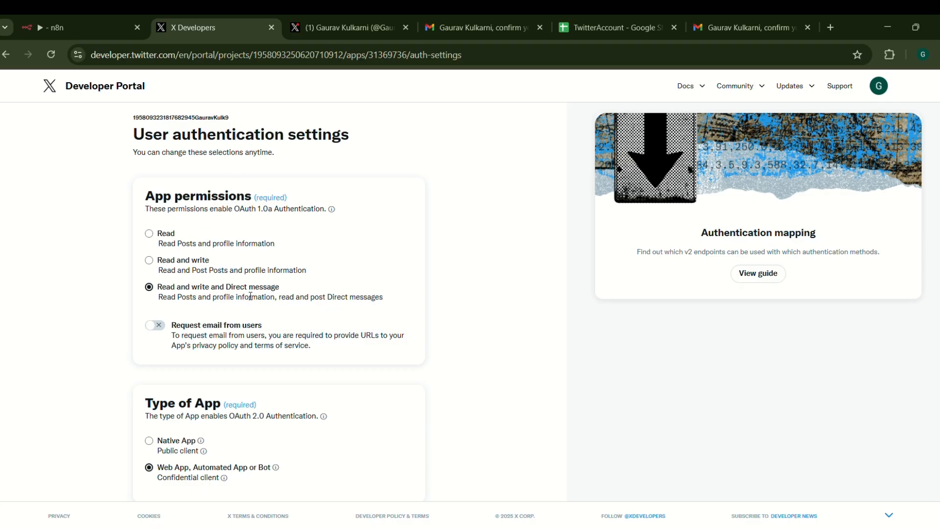
scroll(253, 293, "down", 4)
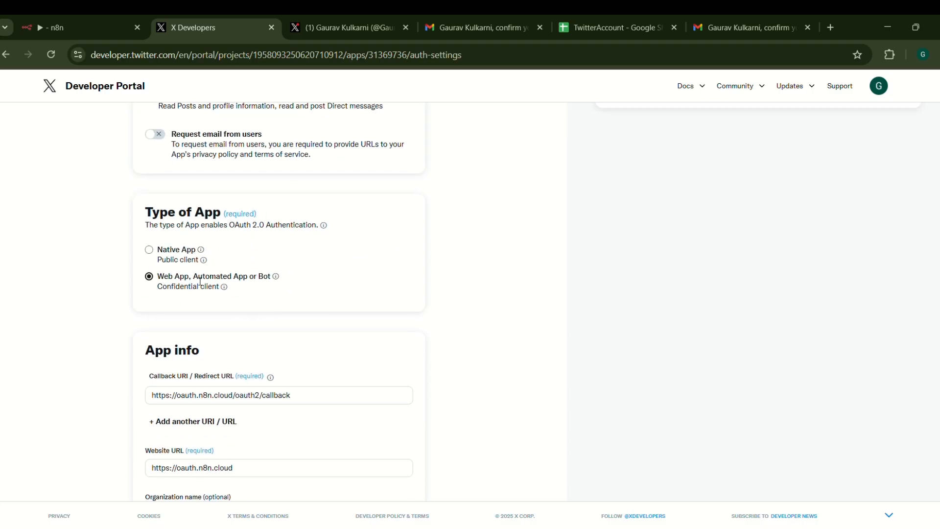
scroll(250, 272, "down", 2)
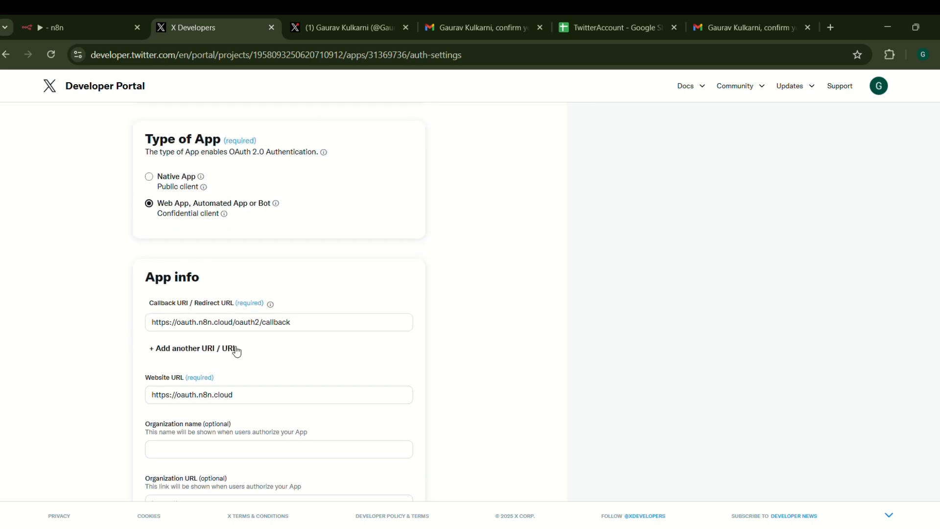
Compare the app's callback URL with the OAuth Redirect URL in the n8n credential form, and check the website URL.
left_click(109, 27)
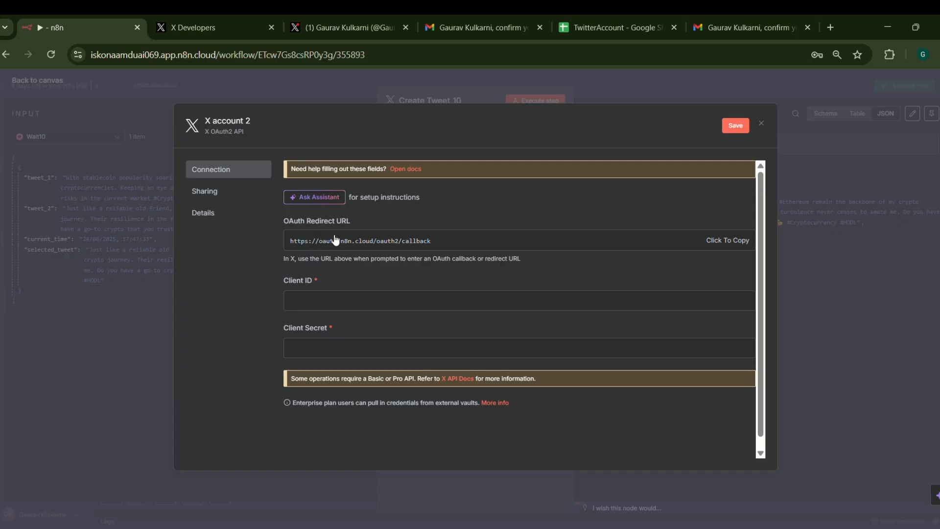
left_click(240, 19)
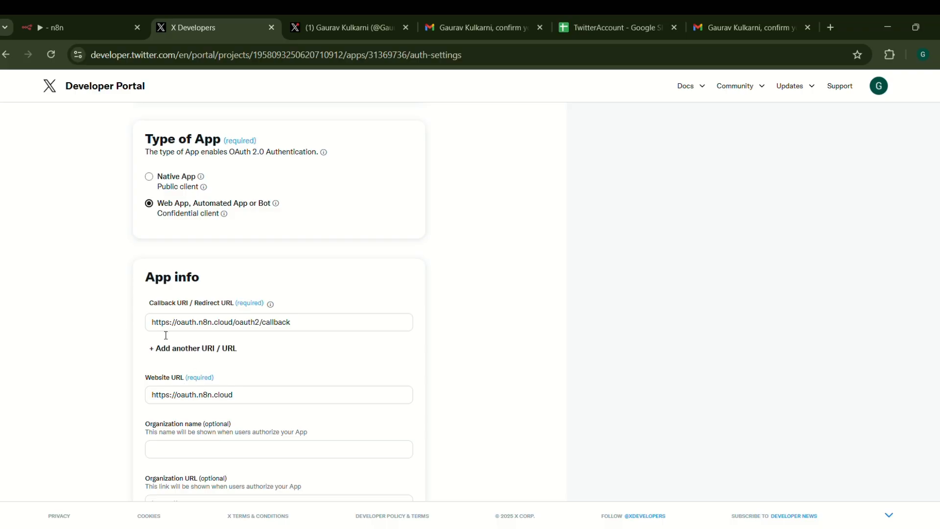
left_click_drag(155, 327, 236, 328)
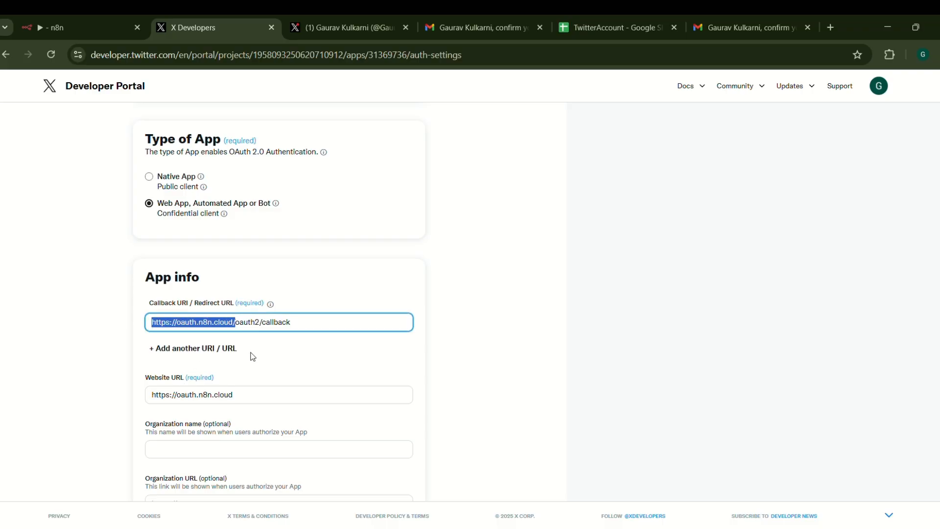
left_click(241, 353)
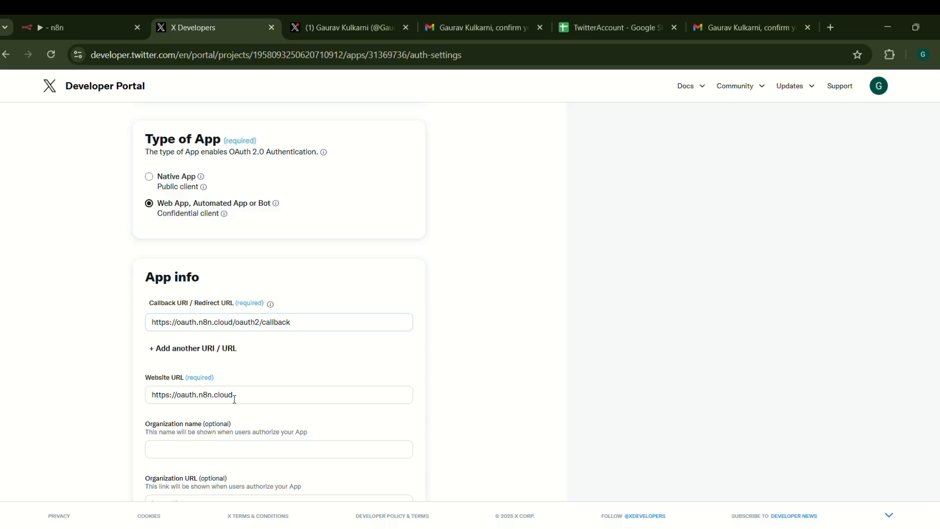
scroll(237, 392, "down", 5)
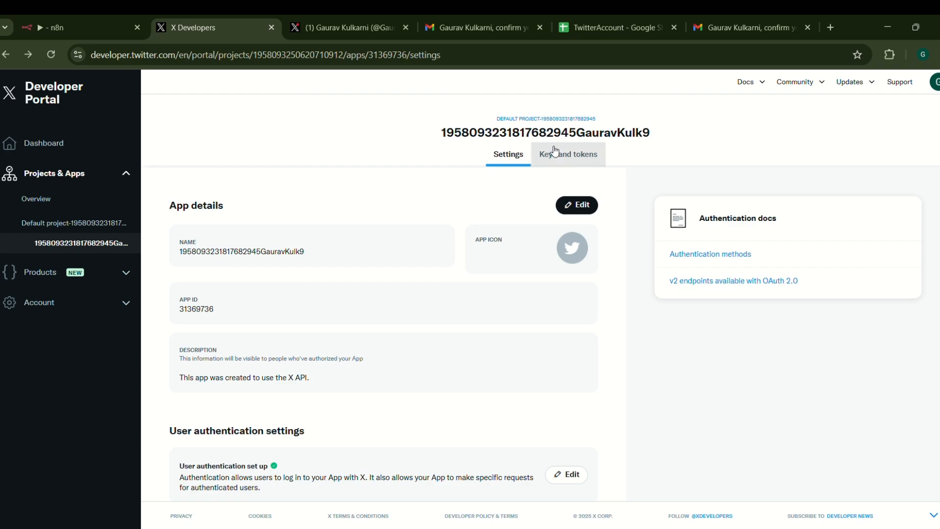
Locate the OAuth 2.0 Client ID and Client Secret among the app's keys and tokens and match them to the n8n credential fields.
left_click(568, 154)
scroll(496, 208, "down", 2)
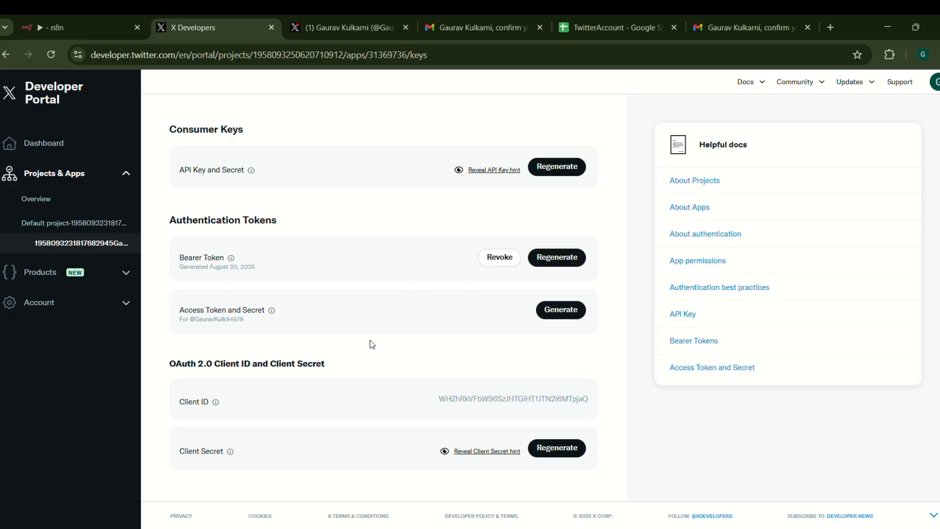
left_click_drag(437, 399, 586, 414)
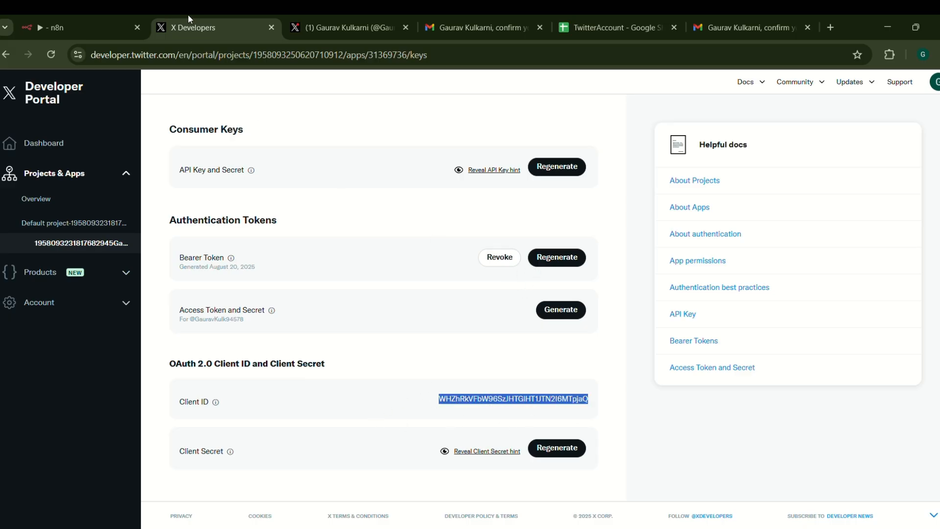
left_click(108, 27)
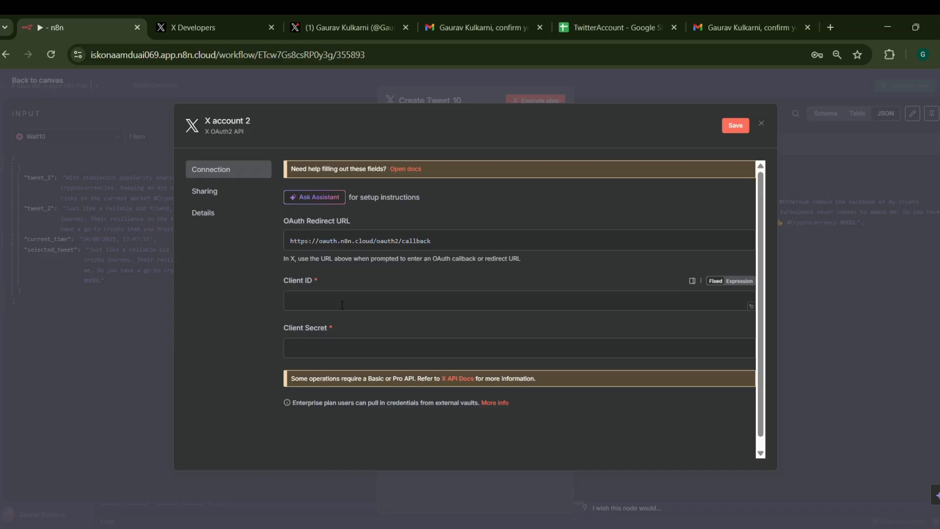
left_click(204, 15)
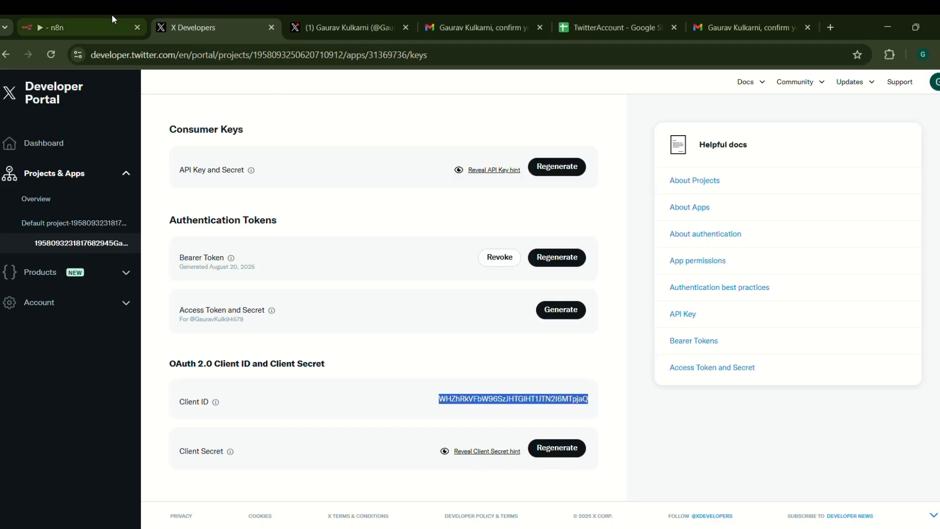
left_click(78, 21)
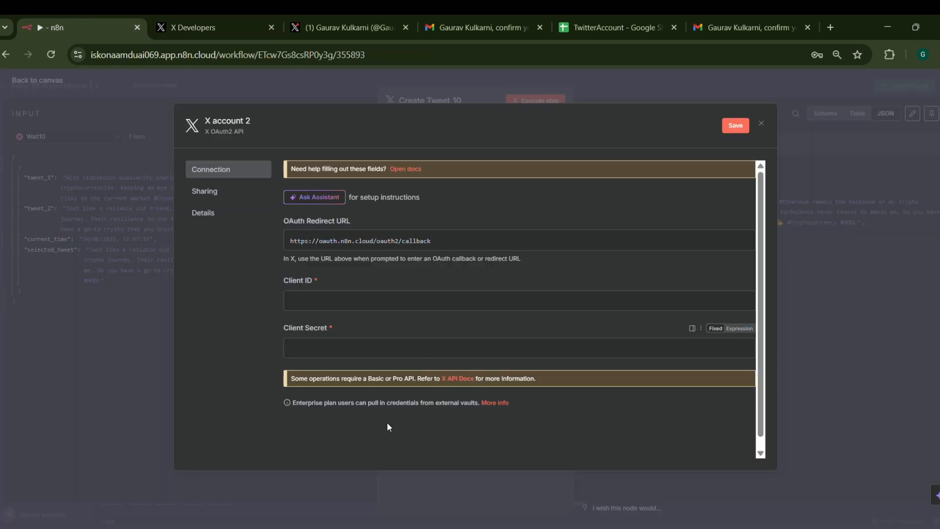
Close the blank credential form without saving, and review the node's existing X credential with its filled-in Client ID and Client Secret.
scroll(388, 427, "down", 1)
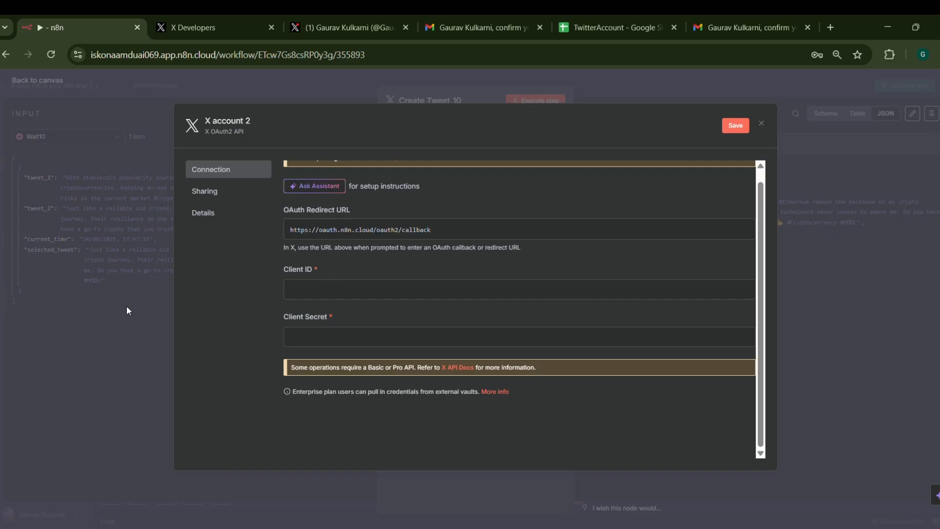
left_click(761, 124)
left_click(514, 321)
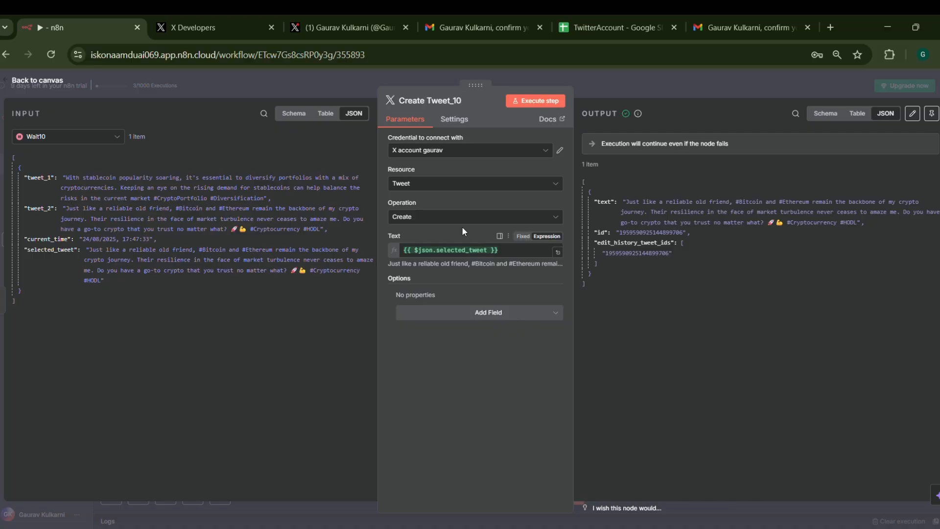
left_click(559, 150)
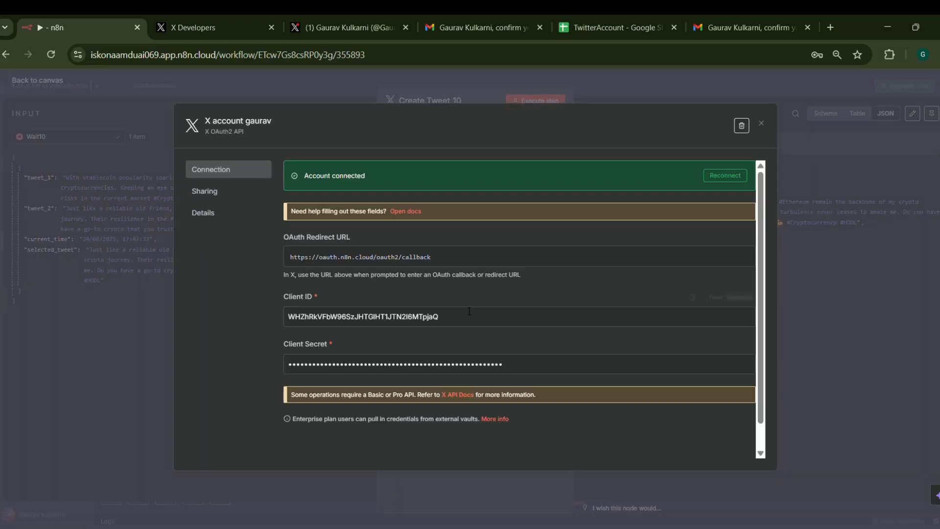
left_click(762, 124)
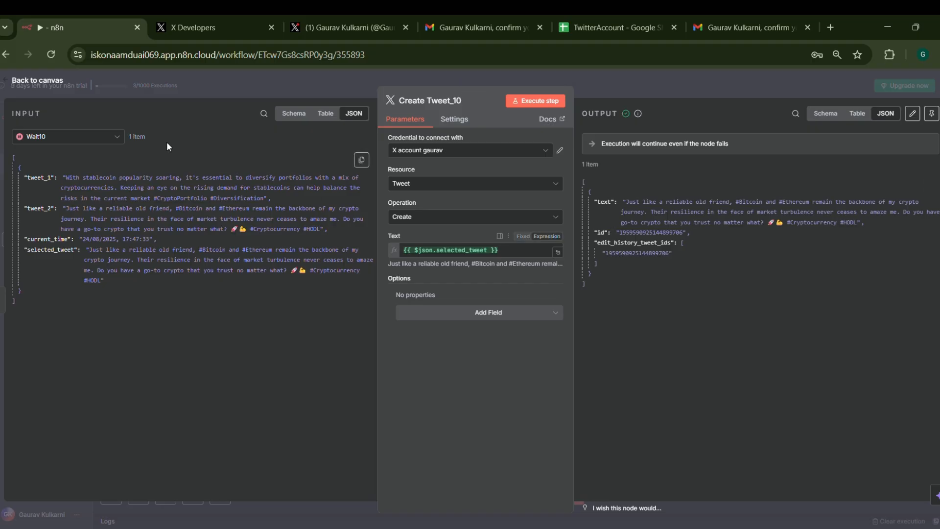
Check the posted tweet on the X profile and revisit the app's keys and tokens in the X Developer Portal.
left_click(343, 18)
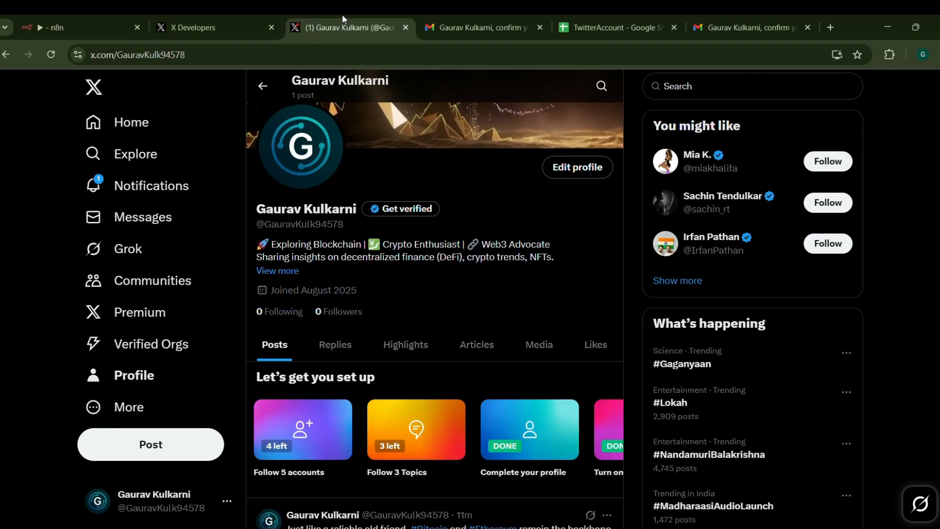
scroll(278, 266, "down", 6)
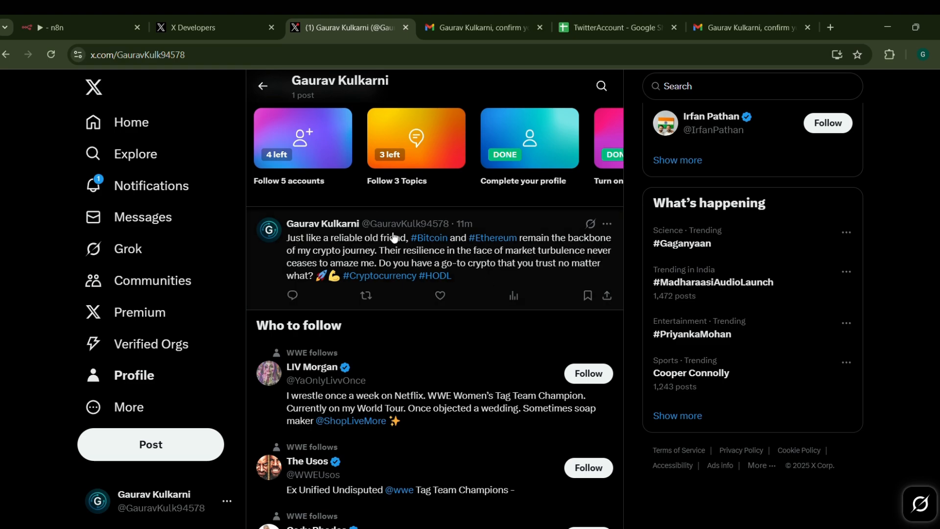
scroll(372, 230, "up", 5)
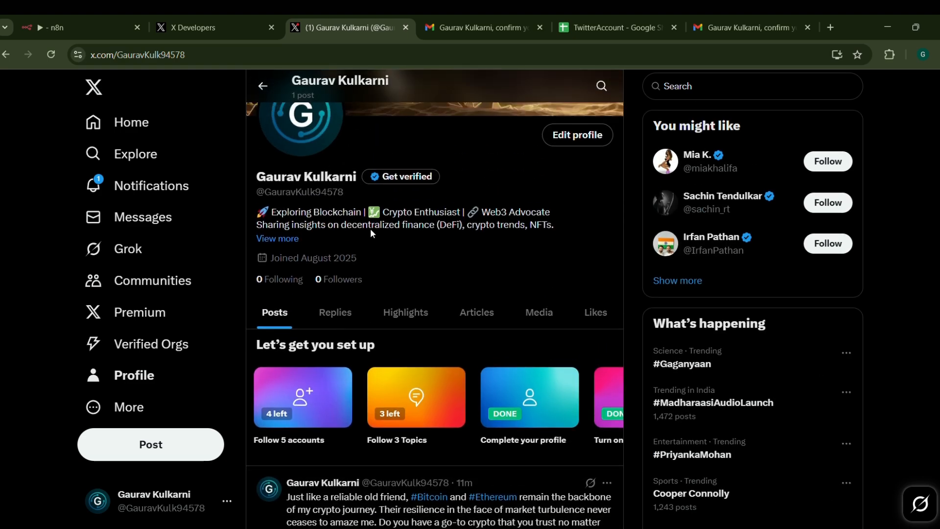
left_click(216, 28)
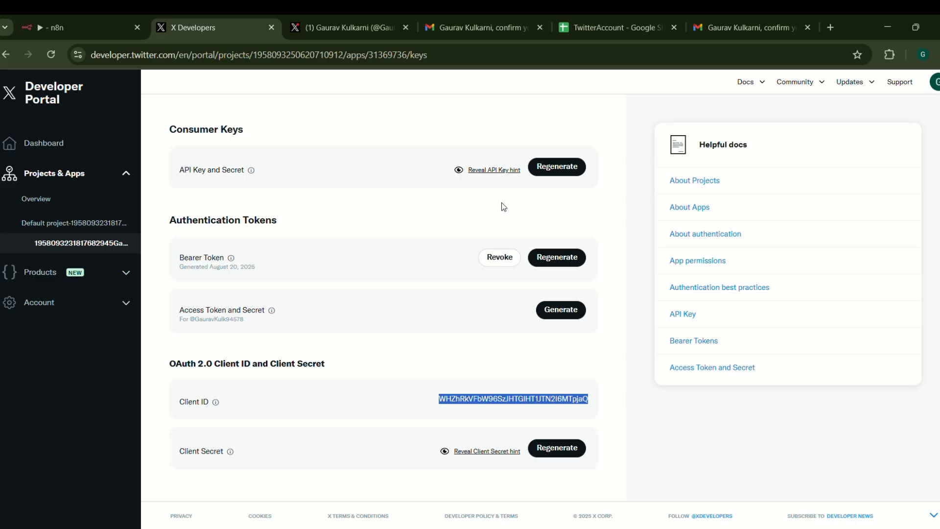
scroll(503, 206, "up", 1)
scroll(455, 315, "down", 1)
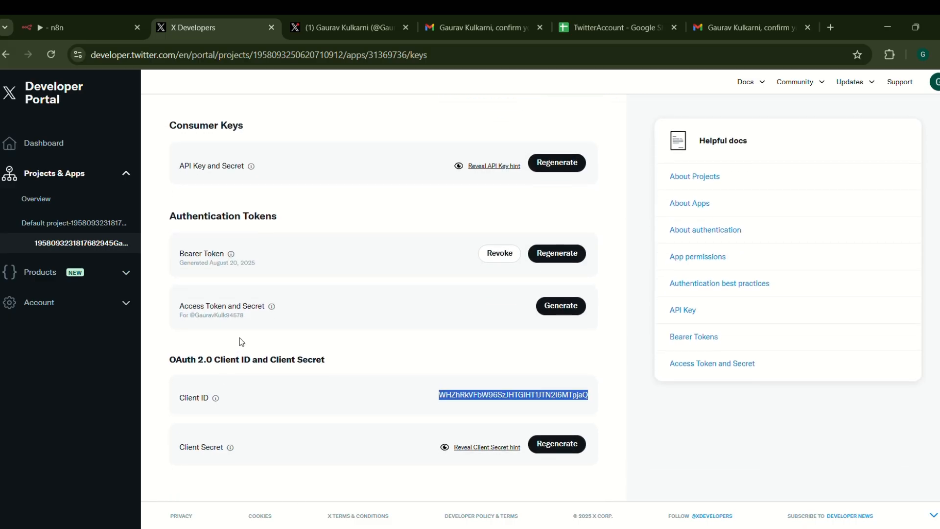
Return to the n8n canvas to view the whole workflow and bring the retweet and reply branches closer.
left_click(108, 22)
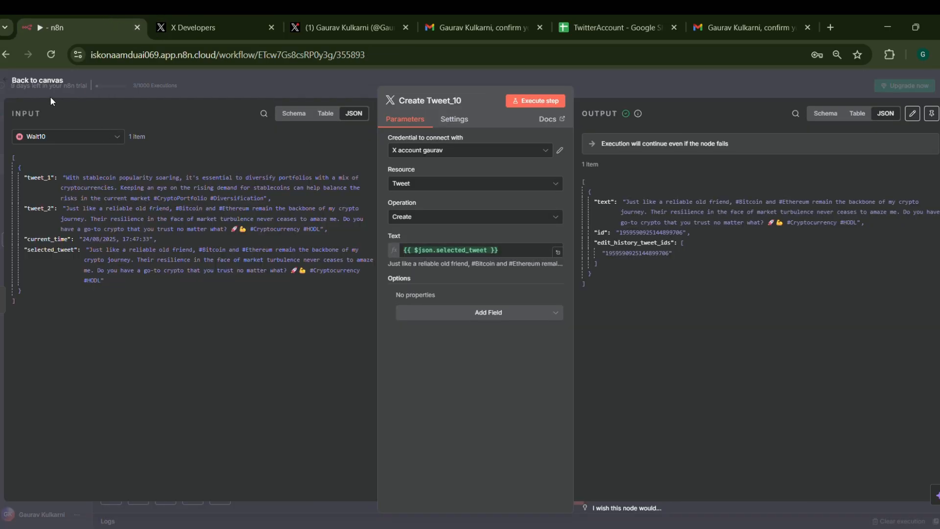
left_click(38, 82)
scroll(562, 399, "left", 2)
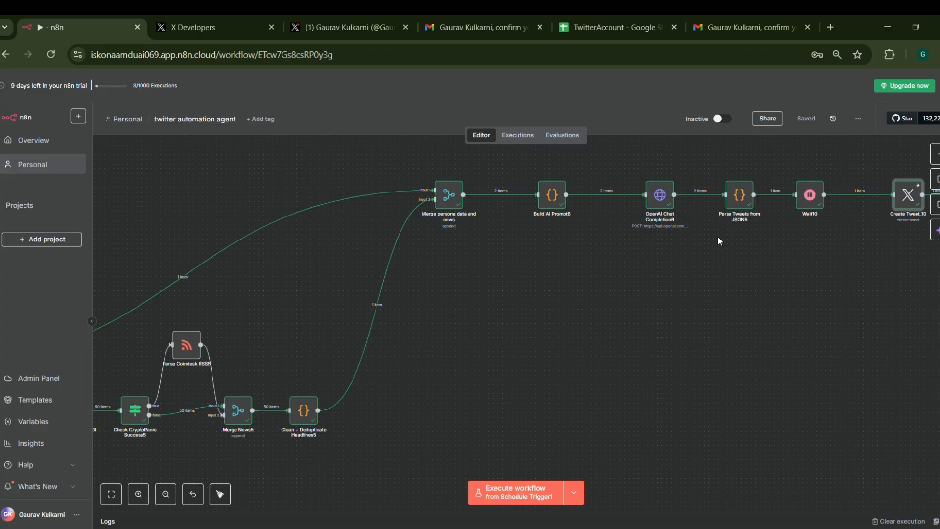
scroll(573, 277, "left", 3)
left_click(112, 494)
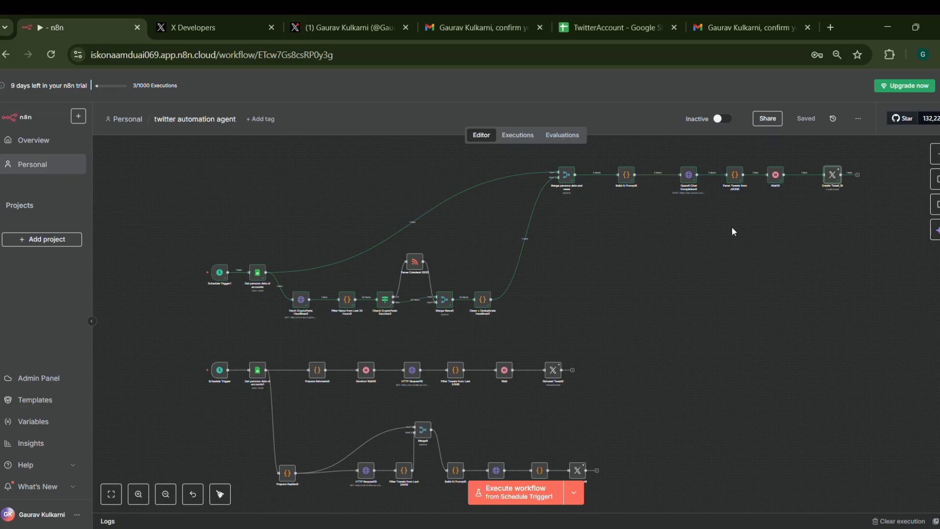
left_click(139, 493)
left_click(139, 493)
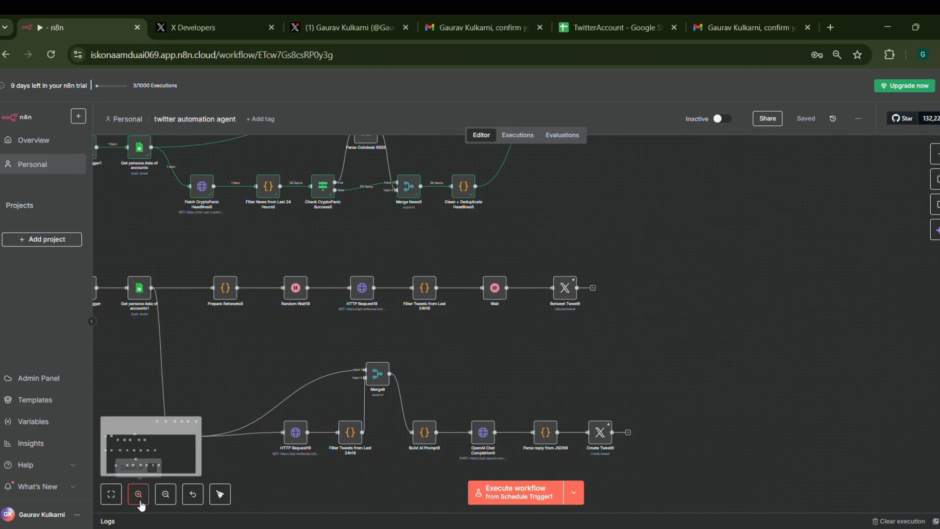
Execute the retweet and reply workflow from its Schedule Trigger.
scroll(315, 360, "up", 3)
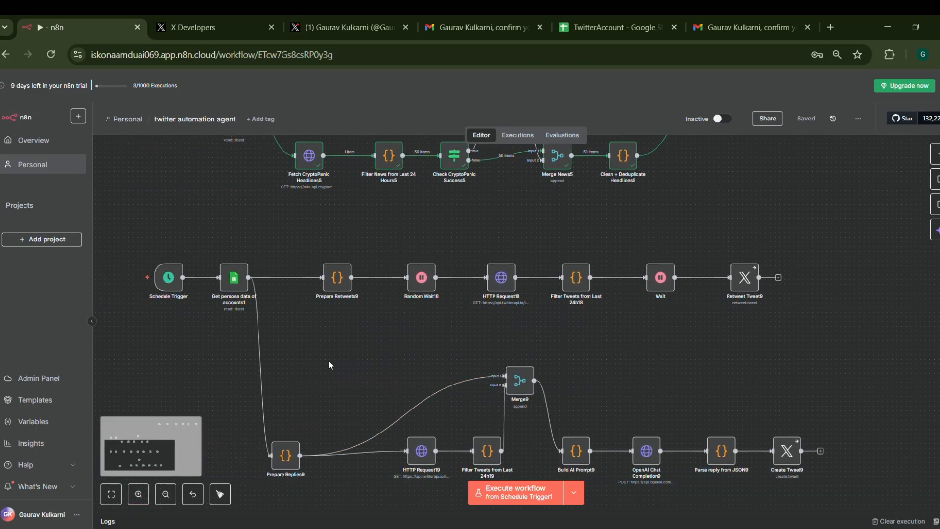
scroll(328, 361, "down", 1)
mouse_move(210, 231)
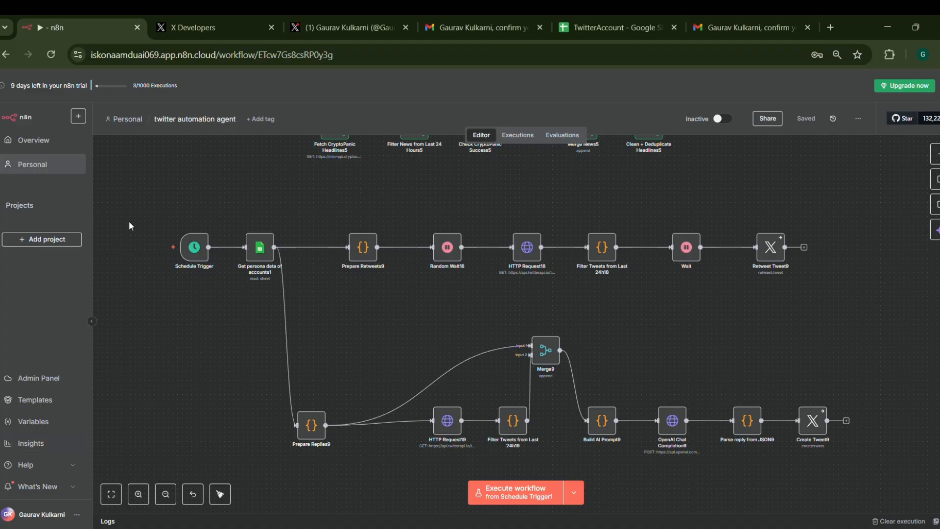
mouse_move(162, 268)
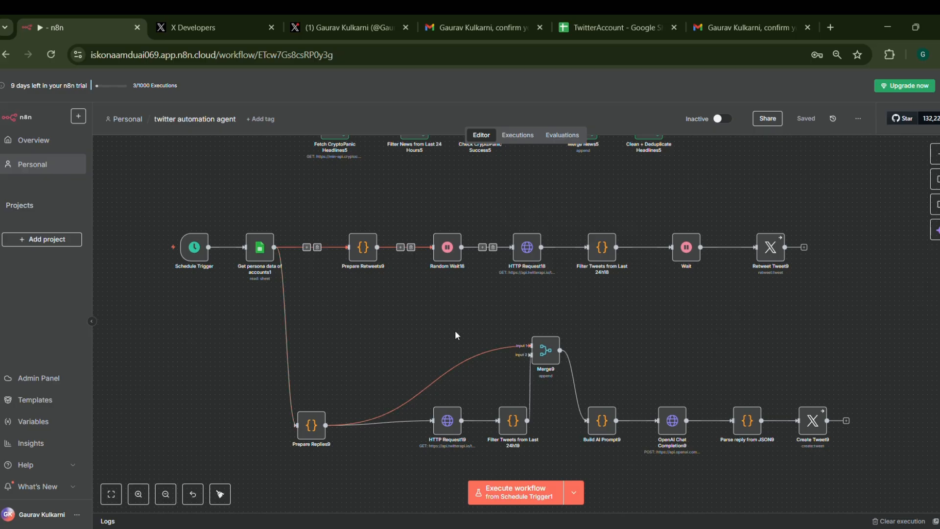
left_click(164, 252)
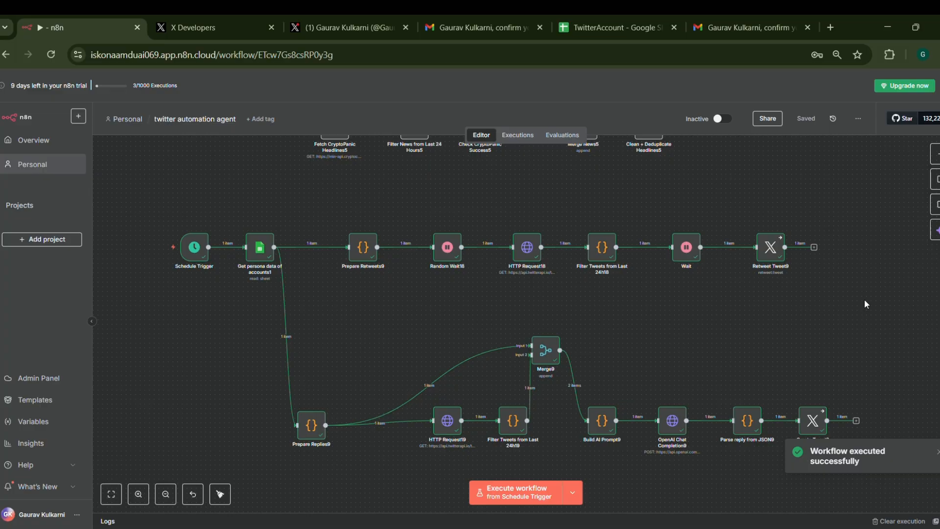
Reload the X profile, decline the notifications offer, and check the profile's posts for the new retweet.
left_click(348, 27)
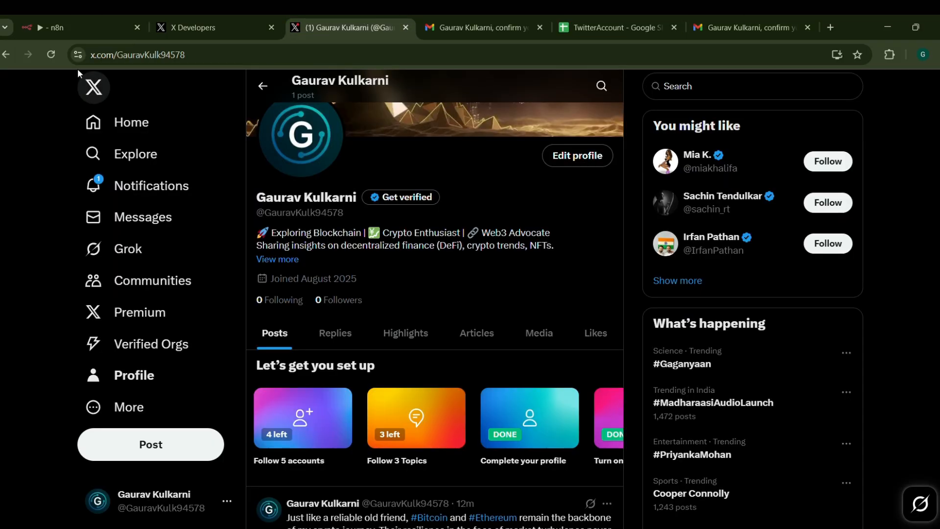
left_click(50, 56)
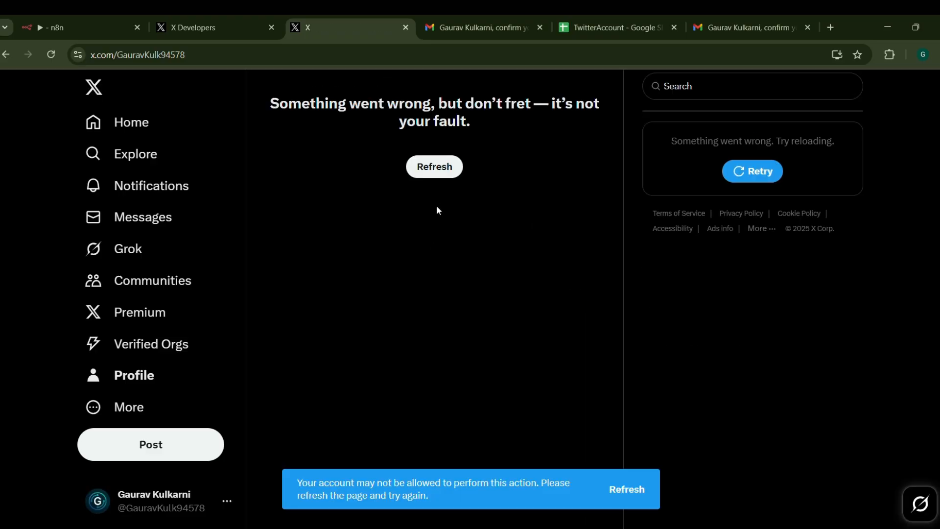
left_click(432, 166)
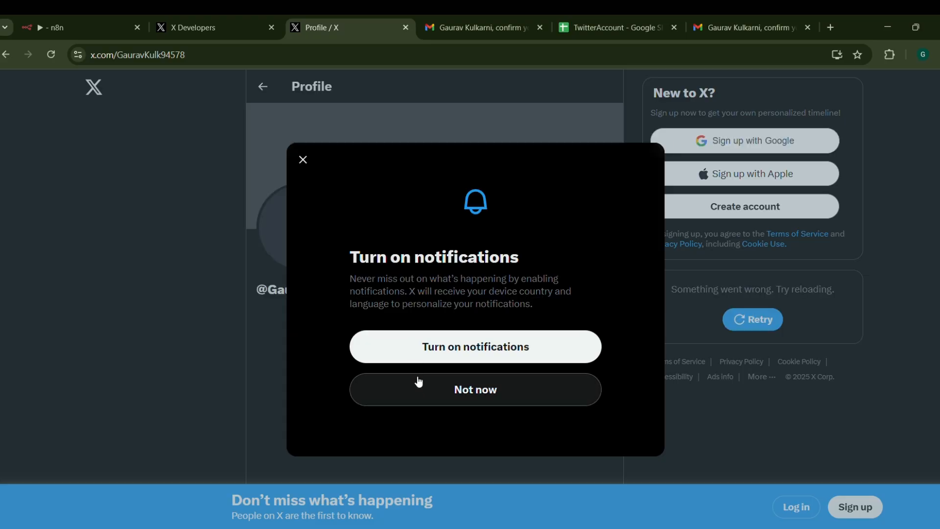
left_click(420, 384)
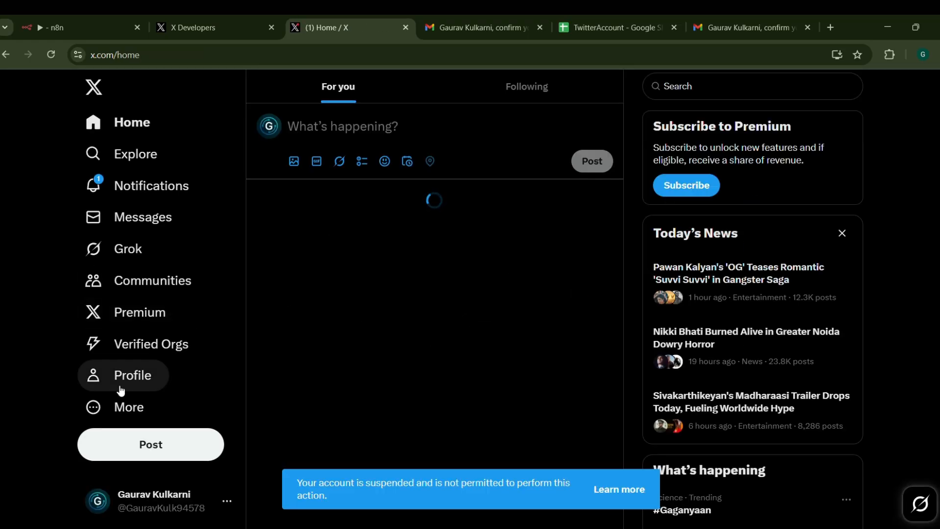
left_click(119, 389)
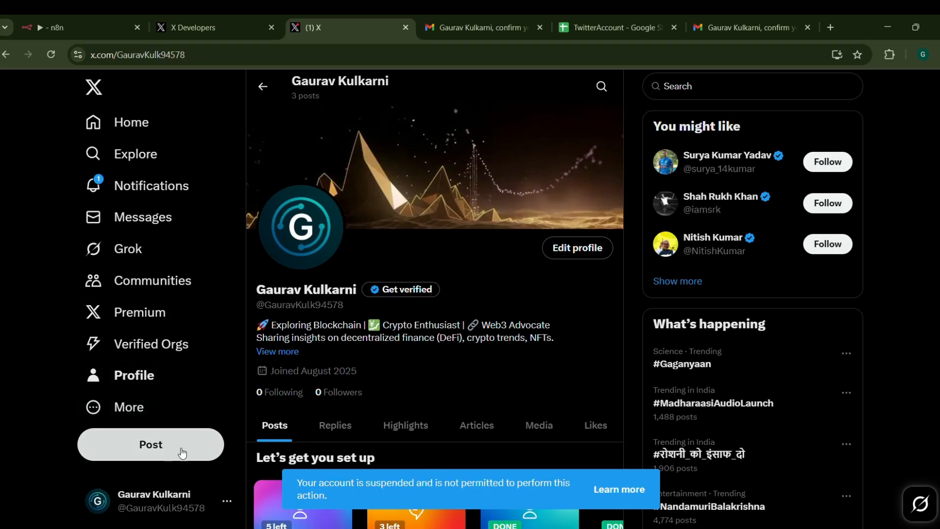
scroll(498, 353, "down", 8)
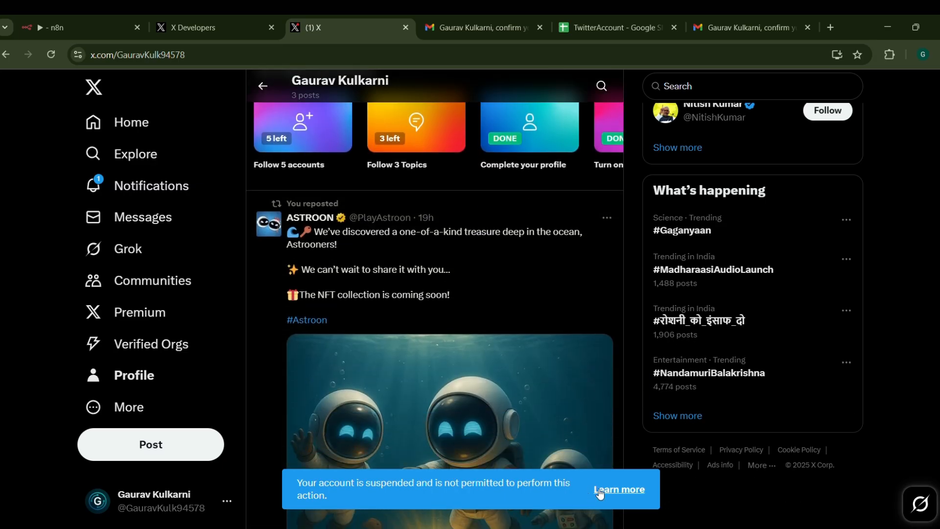
scroll(498, 353, "down", 1)
scroll(487, 311, "up", 3)
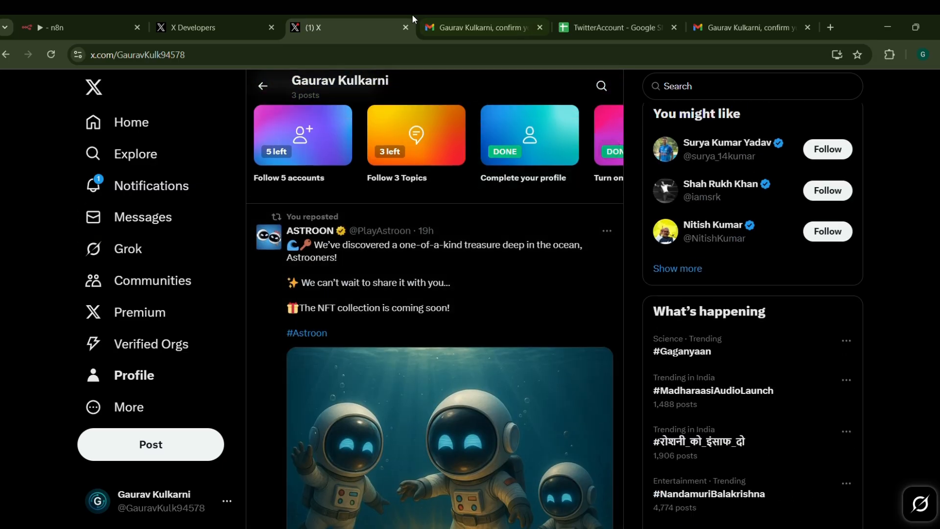
Return to the n8n workflow and look over the tweet-posting branch that starts at Schedule Trigger1.
left_click(102, 19)
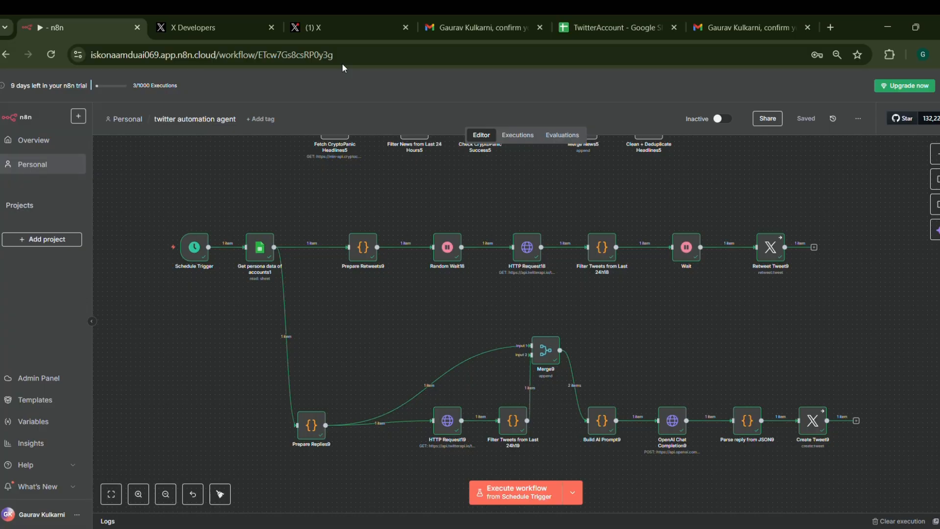
scroll(708, 287, "up", 5)
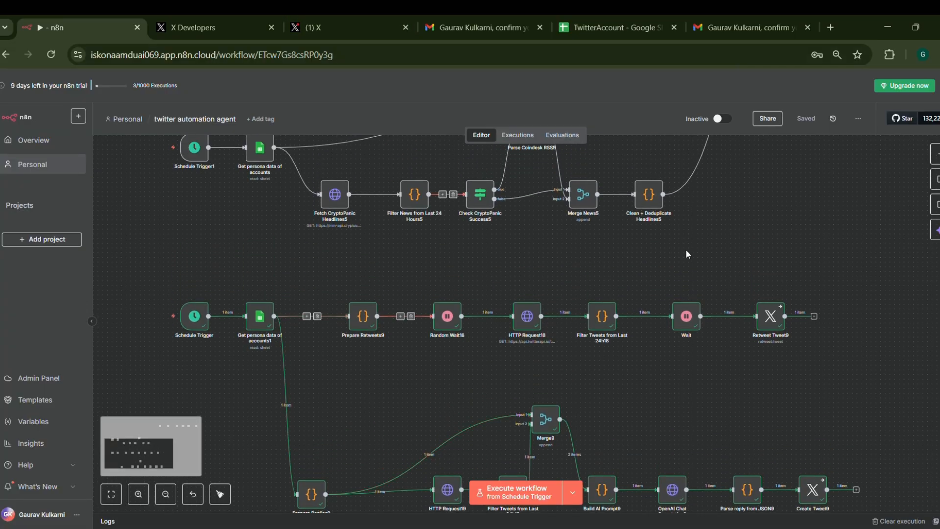
scroll(694, 271, "up", 4)
scroll(785, 253, "right", 2)
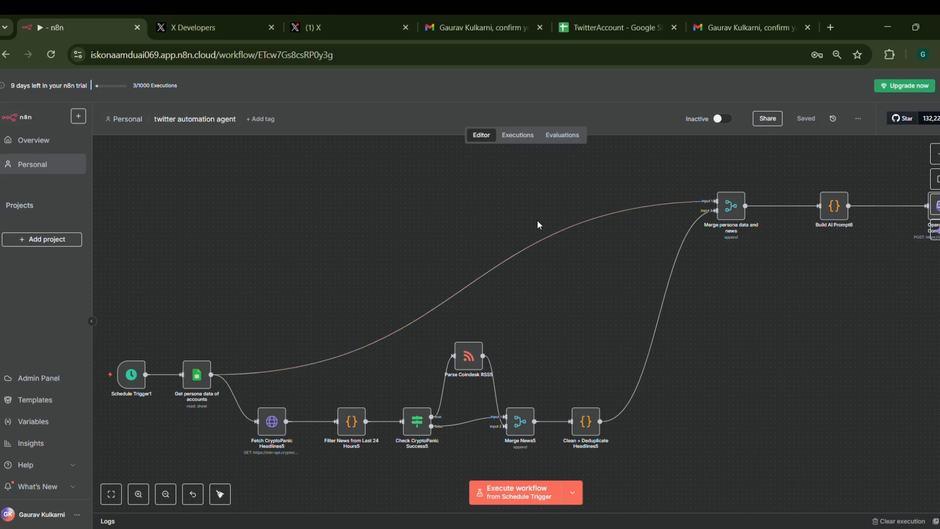
scroll(277, 309, "down", 2)
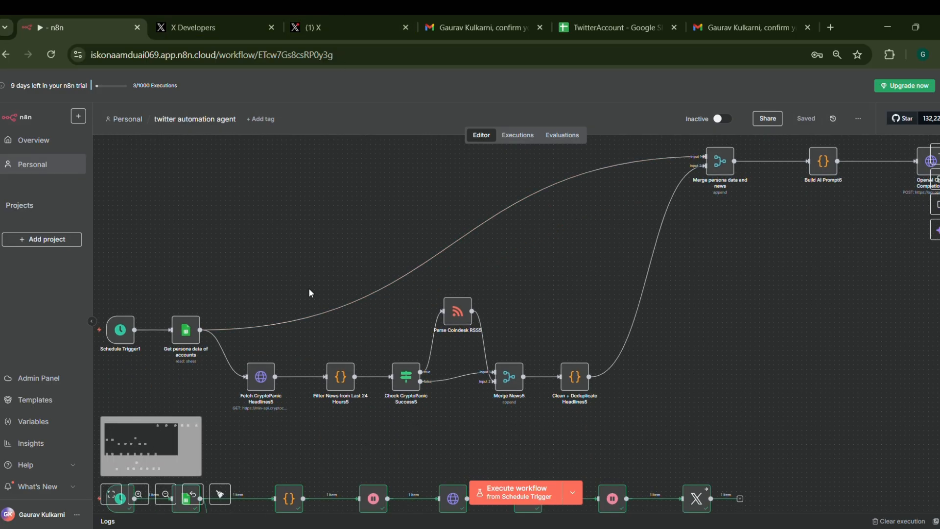
left_click(206, 26)
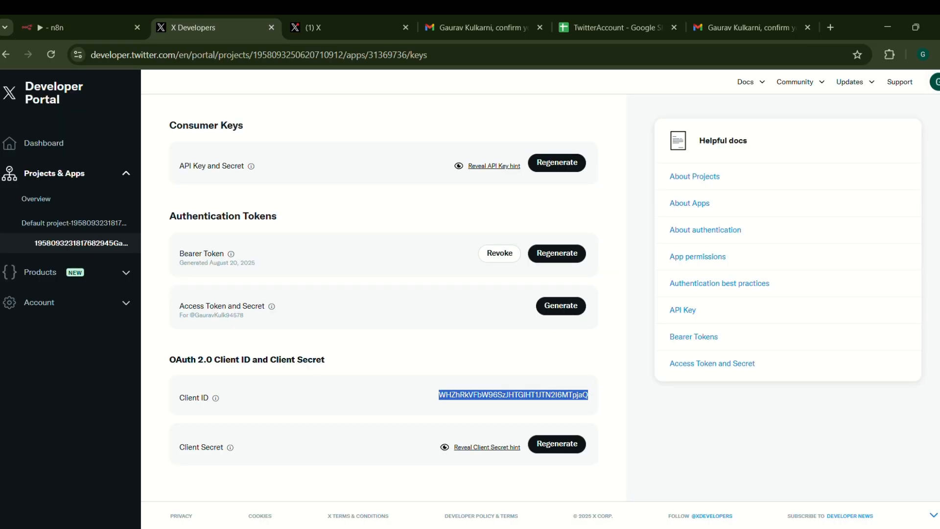
left_click(93, 16)
Open the Retweet Tweet9 node and review its input tweet, parameters and output.
scroll(398, 328, "down", 15)
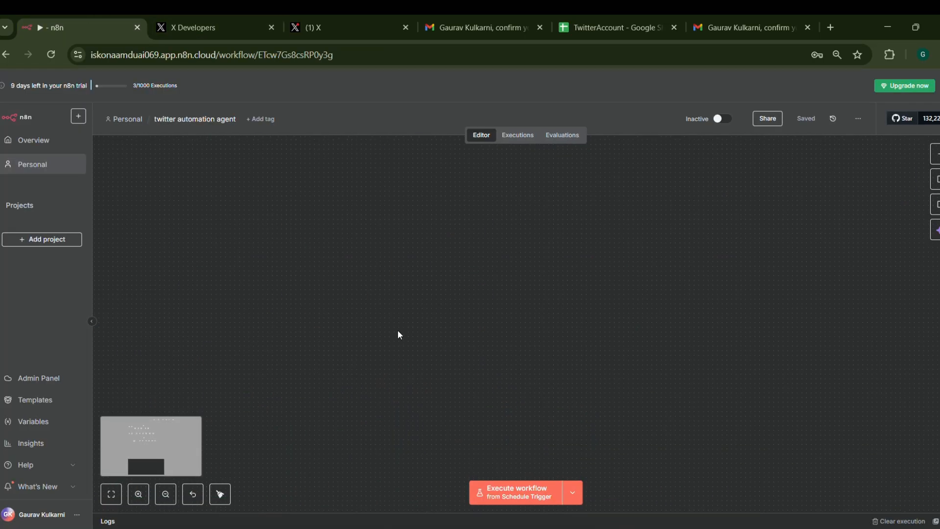
left_click(111, 494)
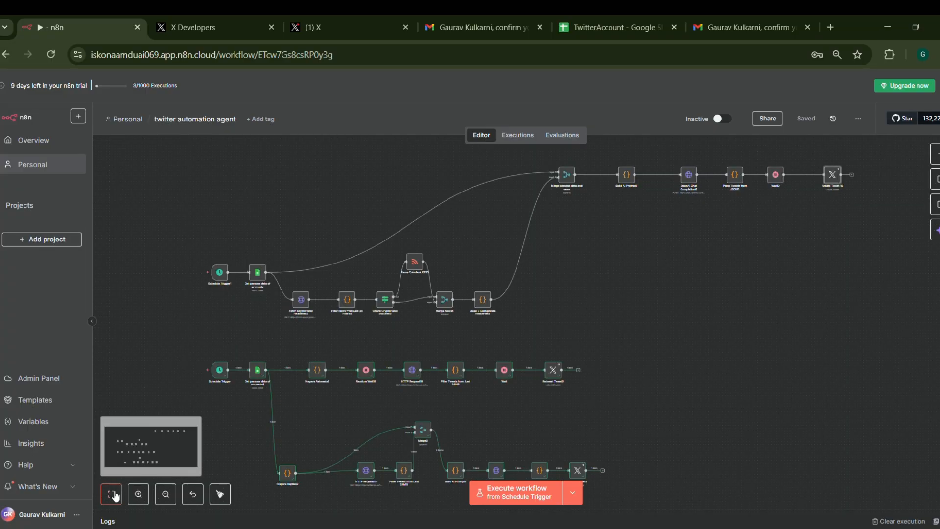
left_click(138, 493)
scroll(425, 437, "down", 2)
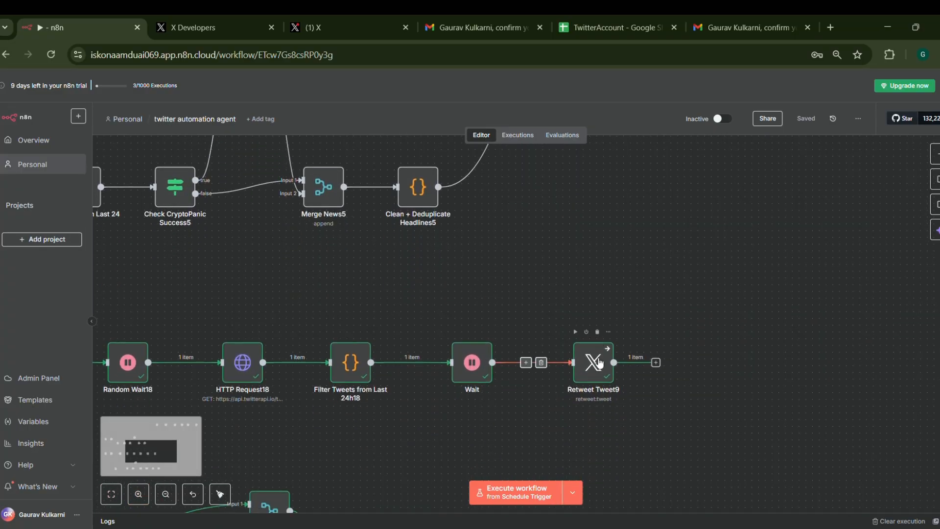
double_click(596, 363)
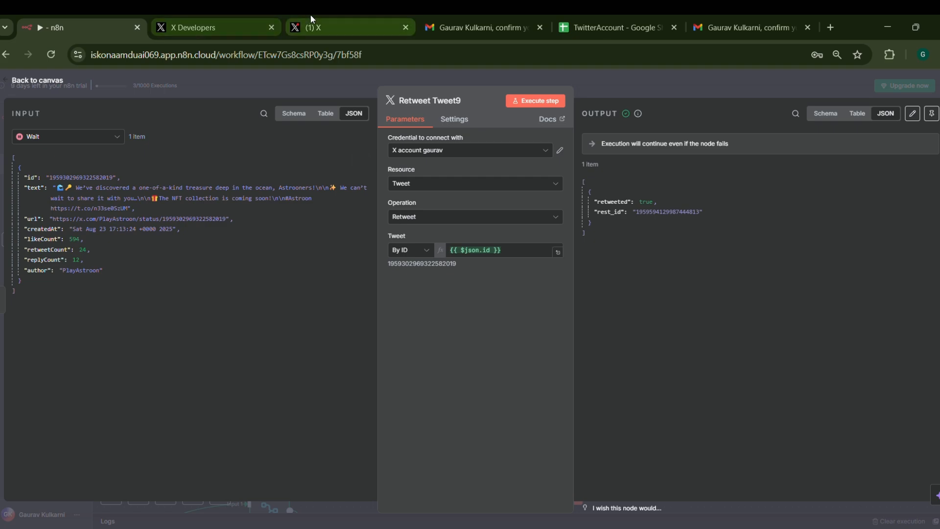
Compare the retweet node's input text with the repost on the X profile, placing the profile tab beside the n8n tab.
left_click(319, 27)
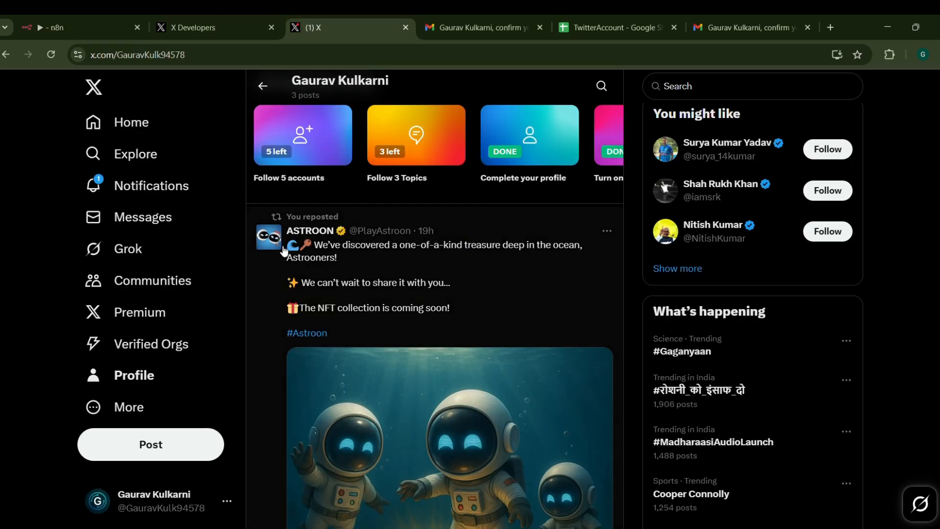
scroll(331, 247, "down", 1)
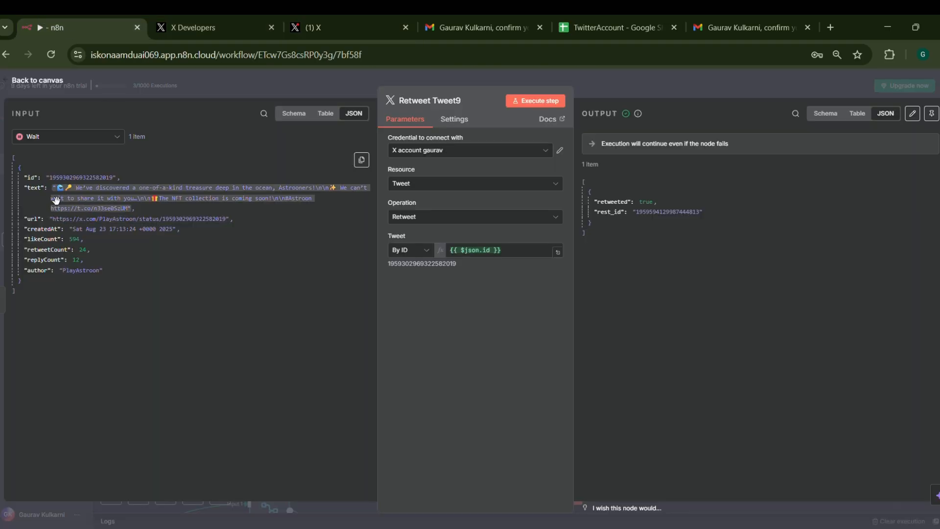
left_click(198, 13)
left_click(314, 15)
left_click_drag(315, 15, 193, 13)
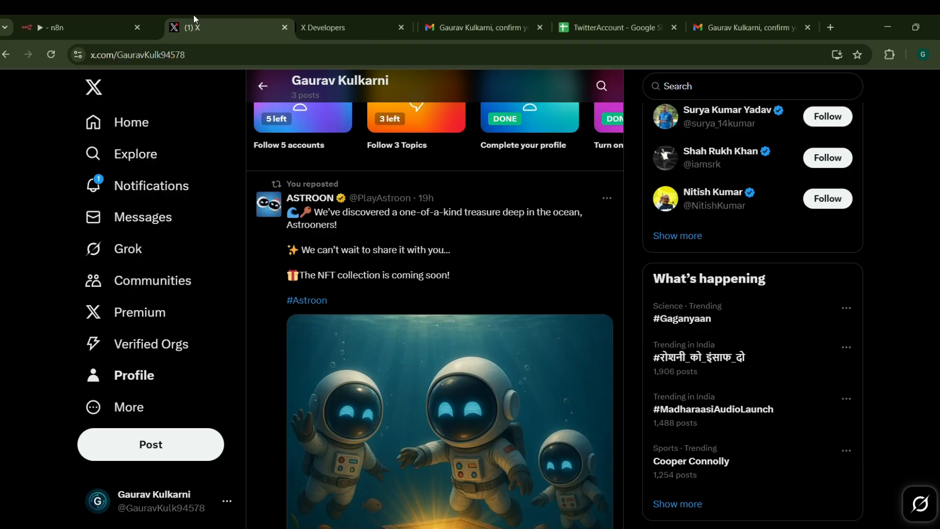
scroll(466, 287, "down", 7)
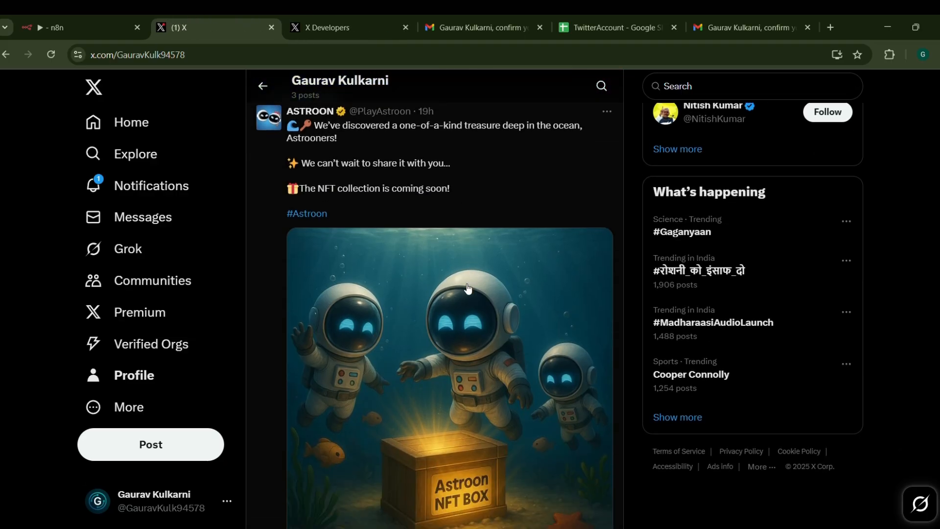
scroll(382, 319, "up", 6)
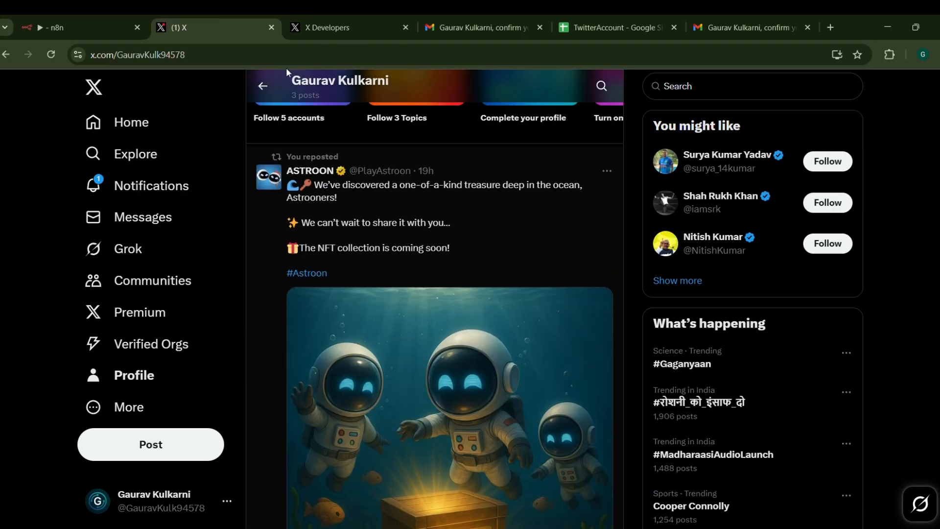
Close the Retweet Tweet9 node and open the reply branch's Create Tweet9 node to review its reply text and target tweet.
left_click(72, 15)
left_click(35, 84)
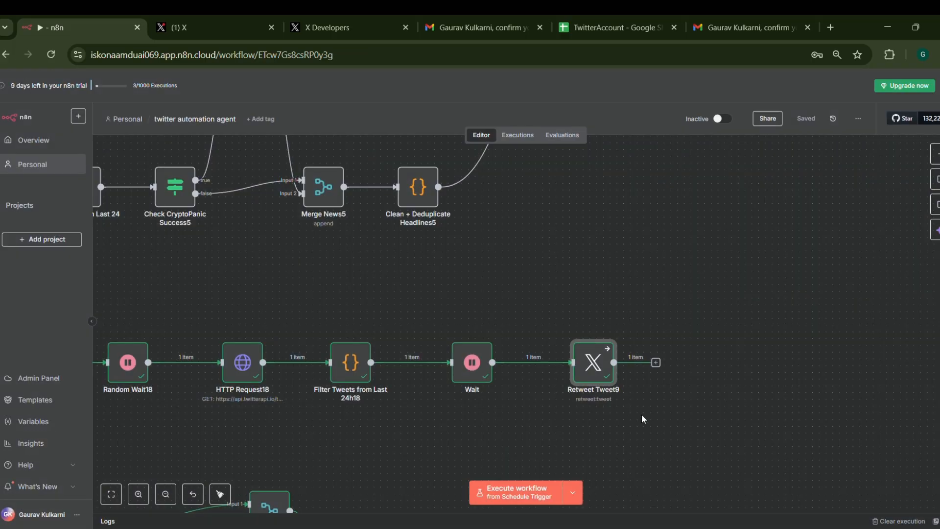
scroll(641, 413, "down", 5)
double_click(667, 447)
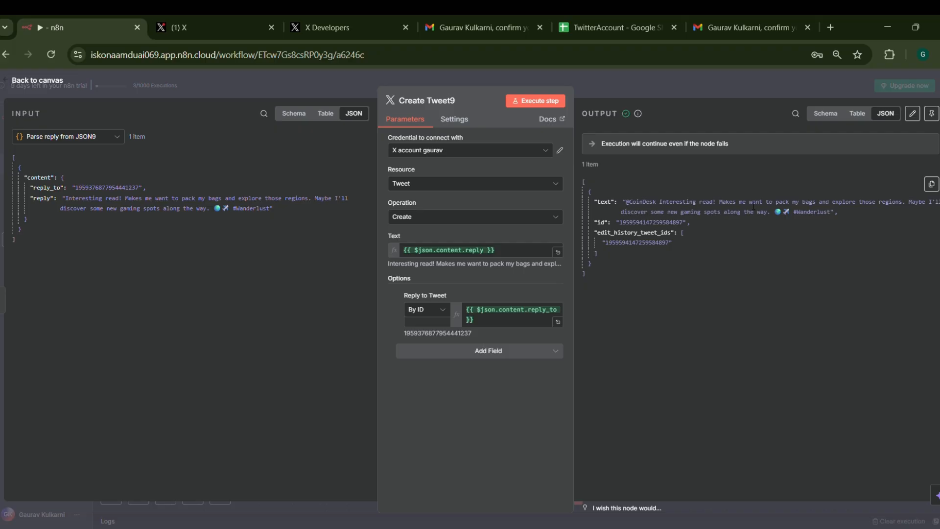
Find the AI-generated reply to the CoinDesk post among the X profile's replies.
left_click(172, 24)
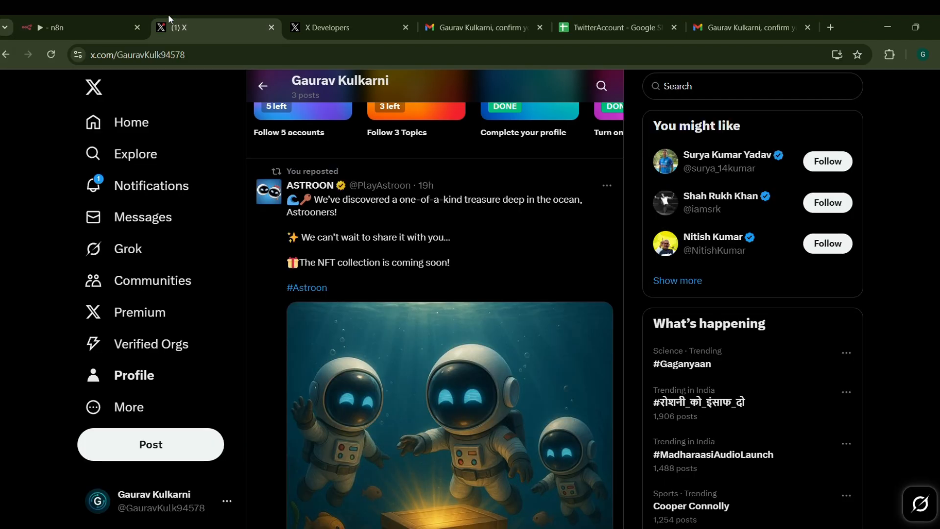
scroll(367, 220, "up", 8)
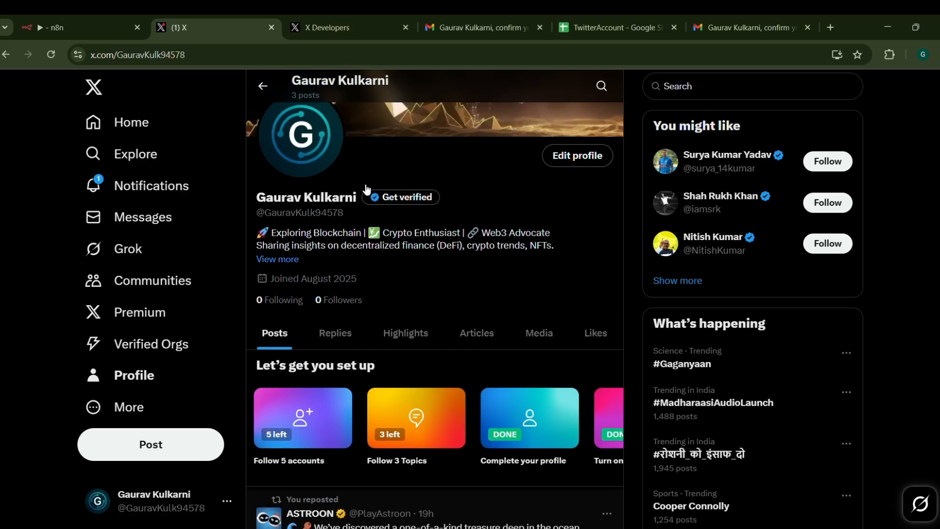
left_click(332, 408)
scroll(345, 273, "down", 6)
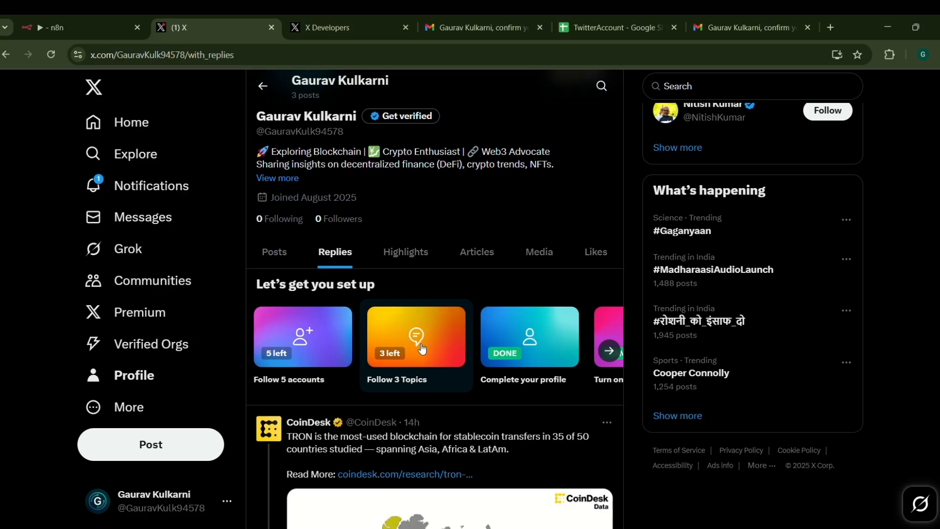
scroll(345, 273, "down", 2)
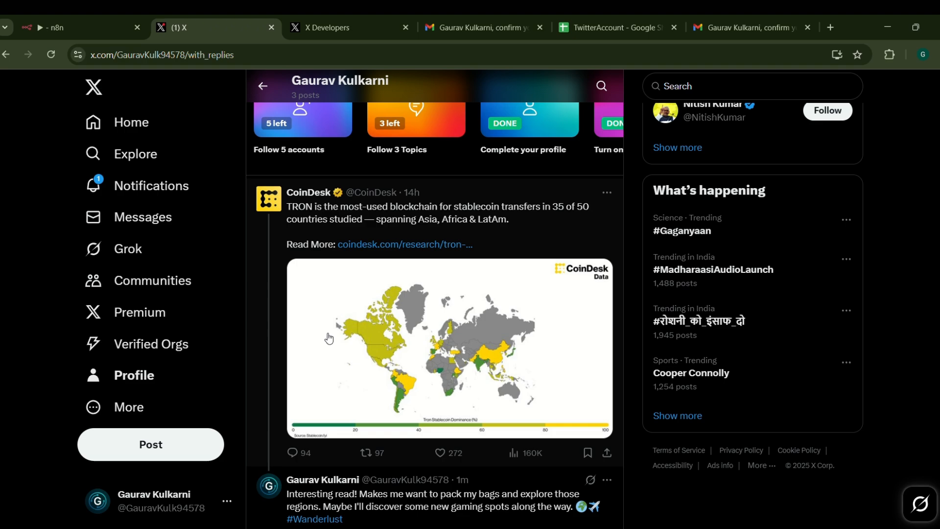
scroll(361, 445, "down", 2)
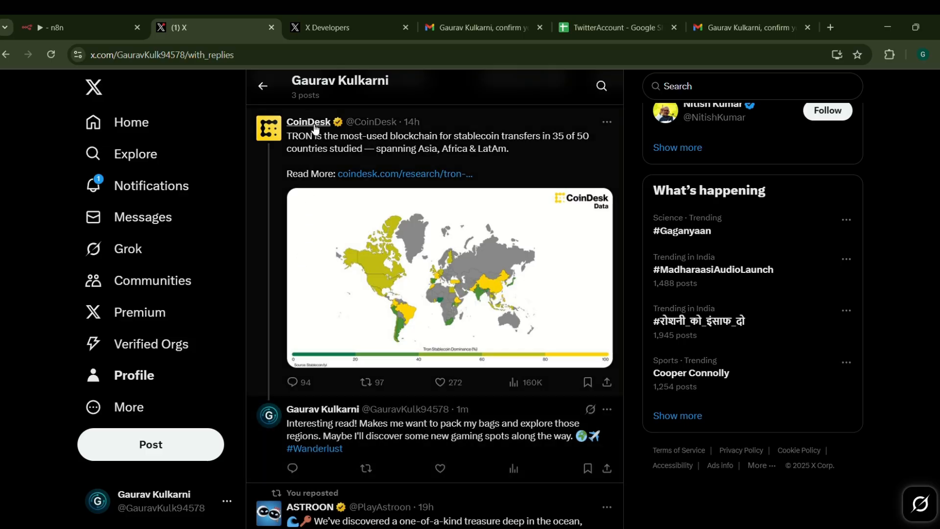
Check the reply_to ID in the Create Tweet9 node, close the node, and view the start of the reply branch.
left_click(78, 27)
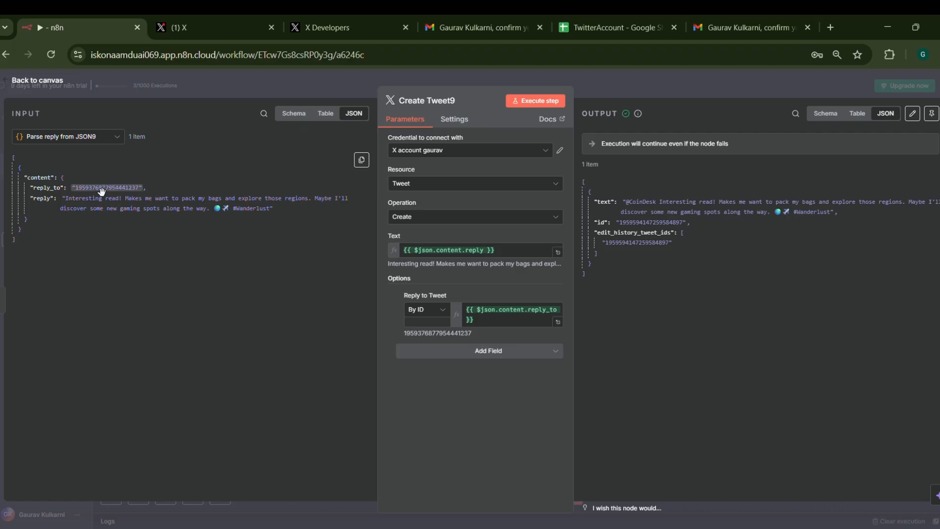
left_click(40, 81)
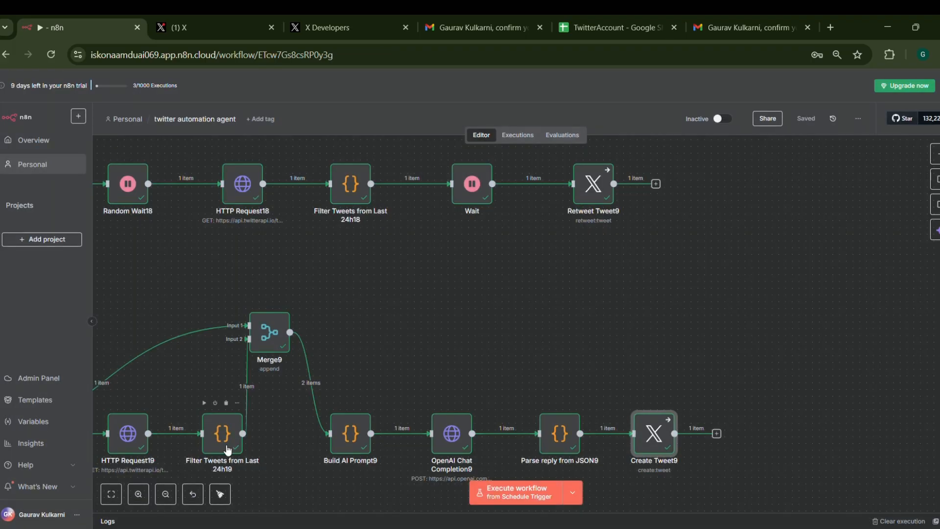
scroll(240, 459, "left", 5)
scroll(248, 446, "down", 1)
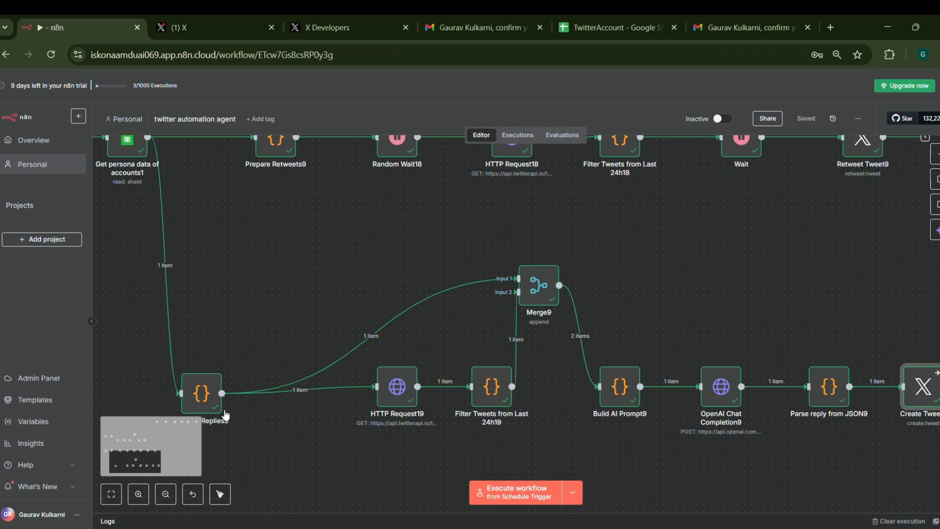
Check the reply targets in the Prepare Replies9 node, close it, and reopen the reply branch's Create Tweet9 node.
double_click(205, 401)
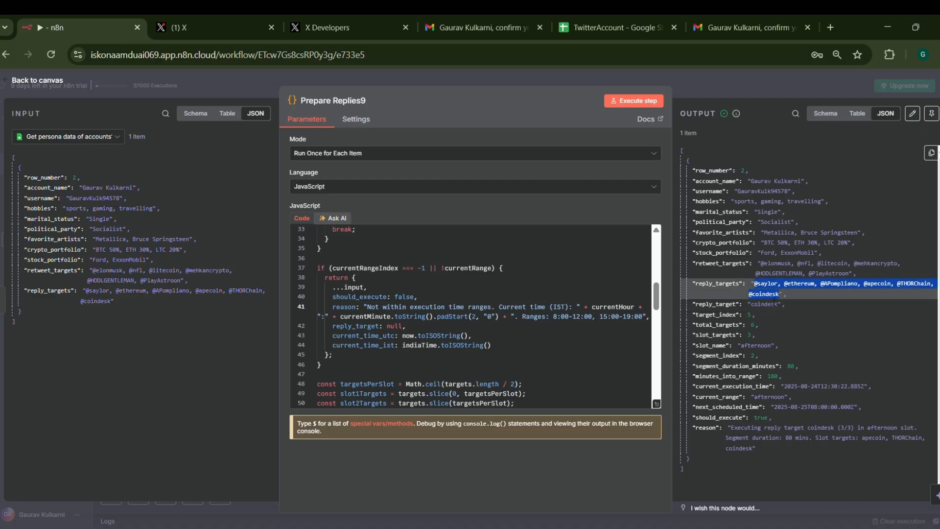
left_click(16, 82)
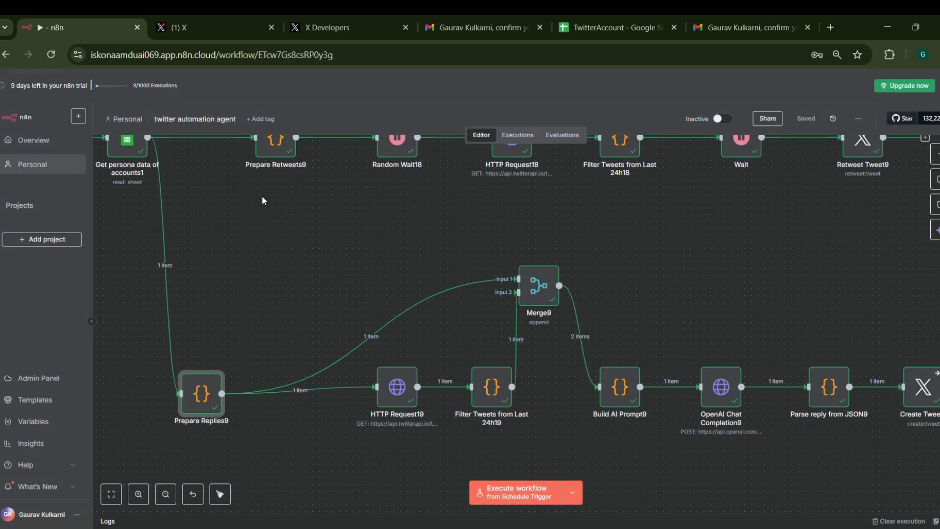
scroll(832, 396, "right", 2)
double_click(860, 394)
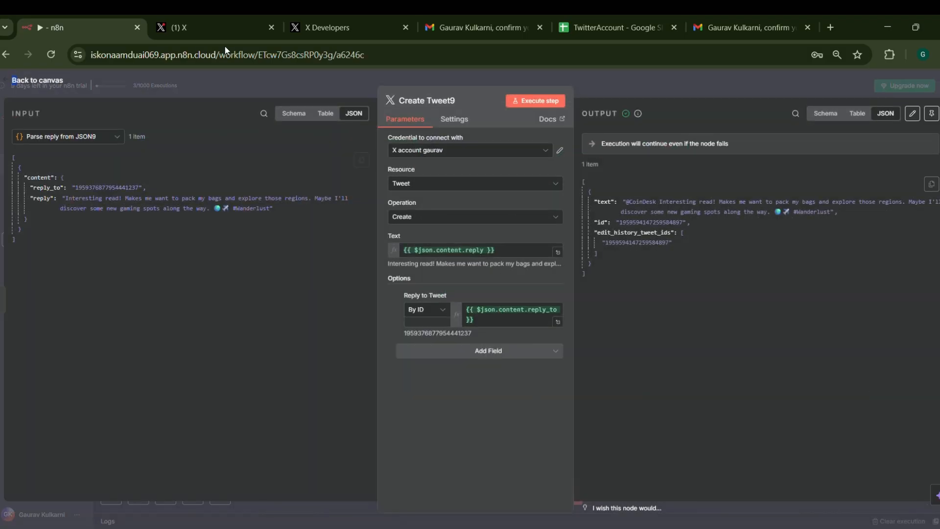
Compare the Create Tweet9 reply text with the reply under the CoinDesk post on the X profile, and close the node.
left_click(204, 25)
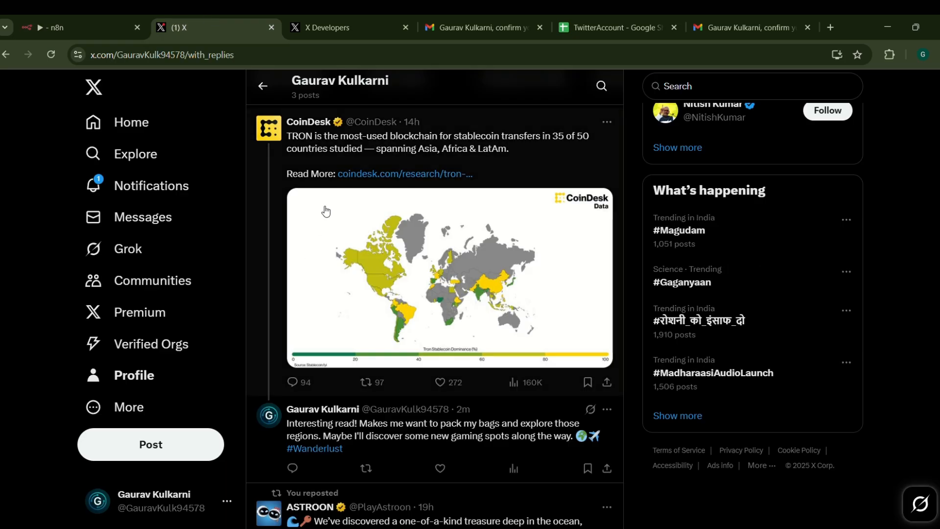
scroll(350, 336, "down", 1)
scroll(374, 348, "down", 1)
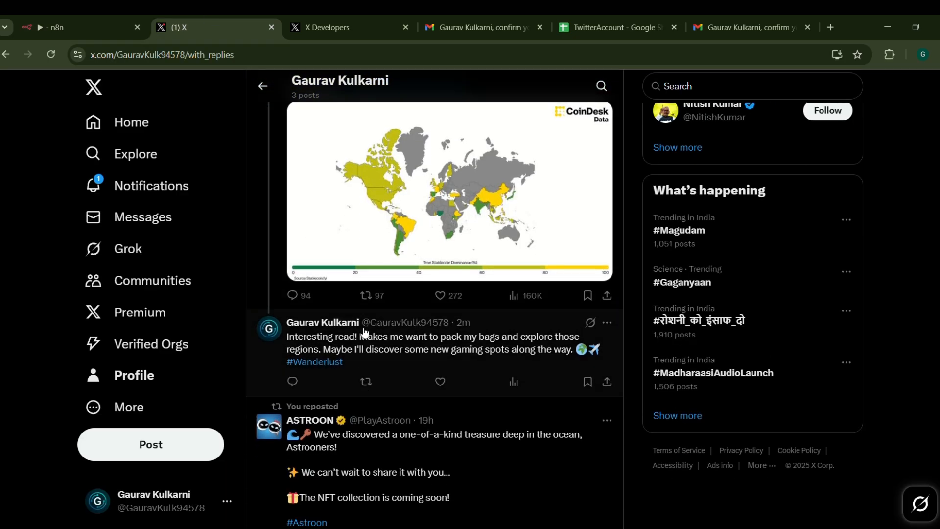
scroll(365, 331, "up", 10)
left_click(49, 27)
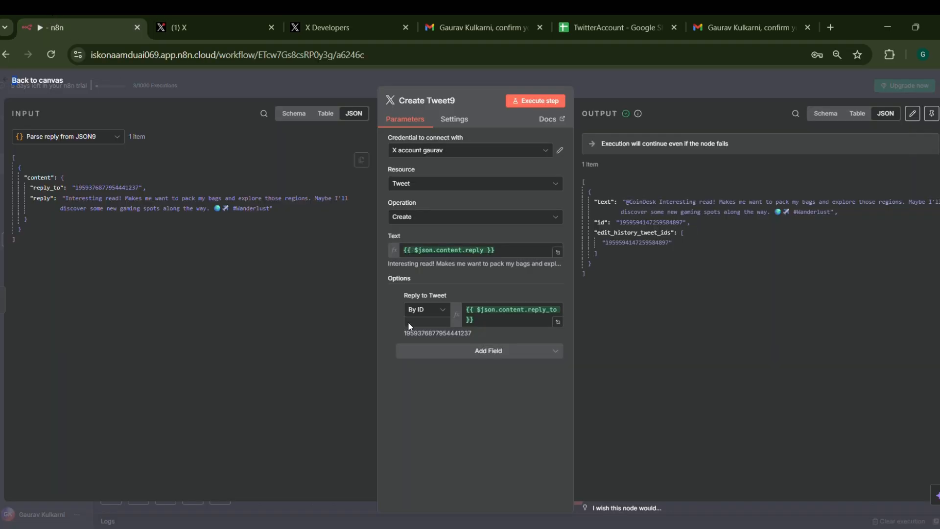
left_click(39, 81)
Review the Prepare Retweets9 node's code and its retweet_target output at the start of the retweet branch.
scroll(292, 251, "left", 5)
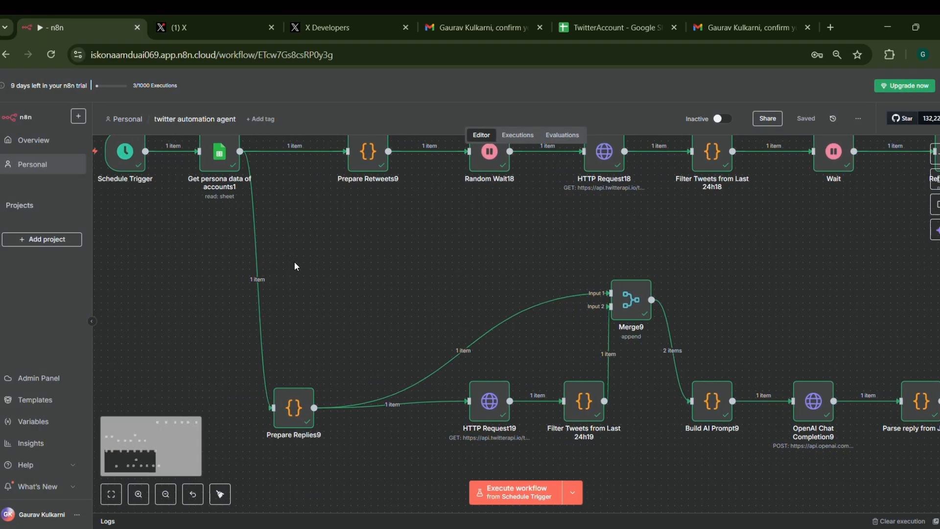
scroll(295, 274, "left", 2)
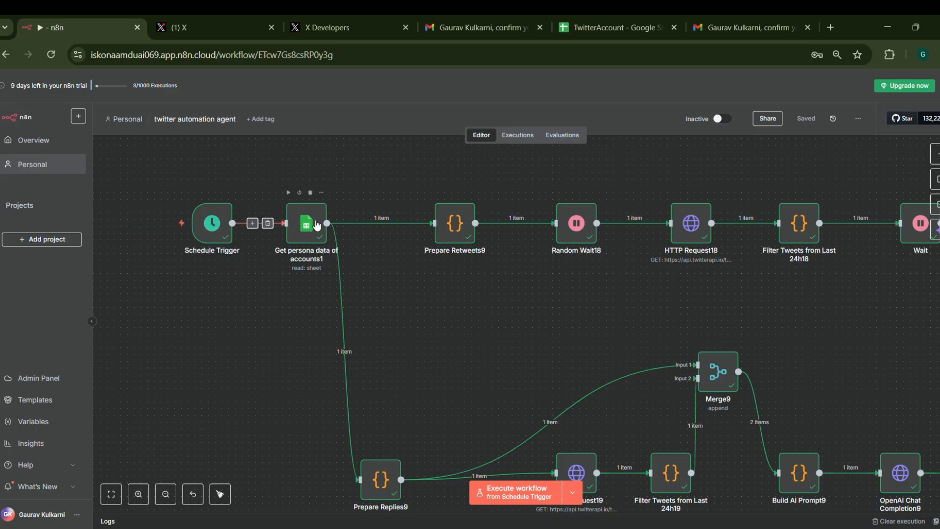
scroll(364, 244, "right", 2)
scroll(363, 241, "right", 2)
double_click(396, 230)
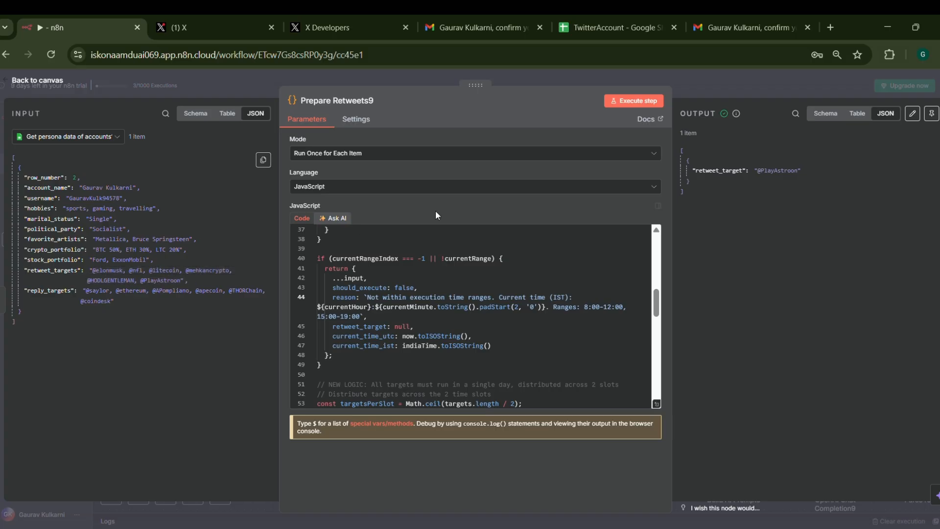
left_click(4, 81)
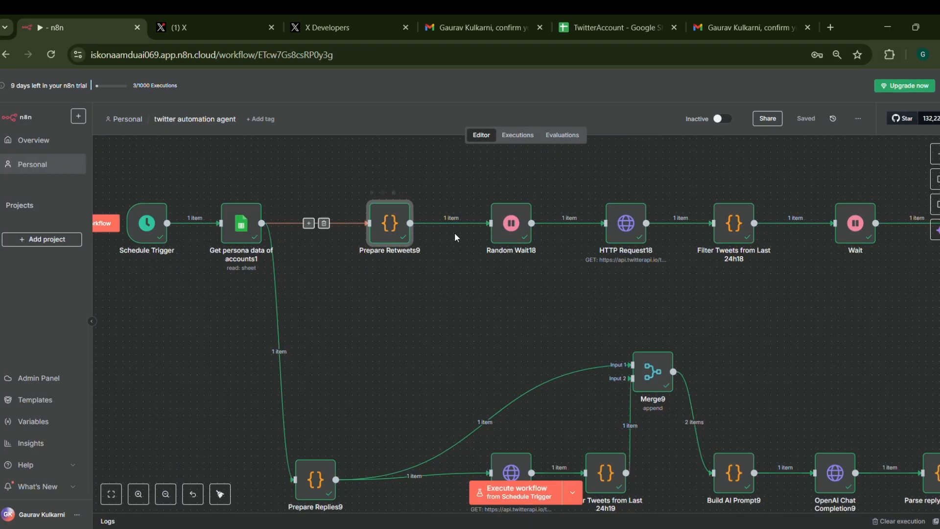
Review the HTTP Request18 node's GET request settings and returned tweet data in the retweet branch.
scroll(489, 233, "right", 2)
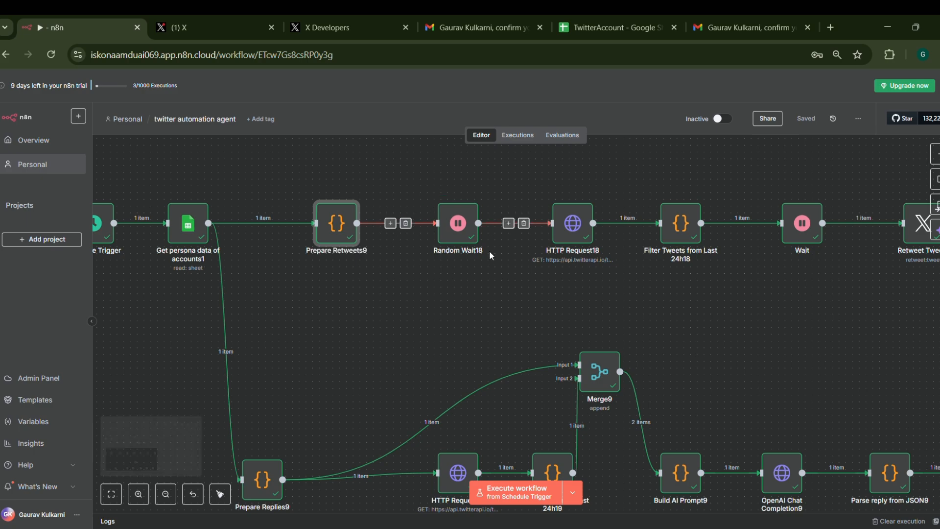
scroll(489, 251, "right", 2)
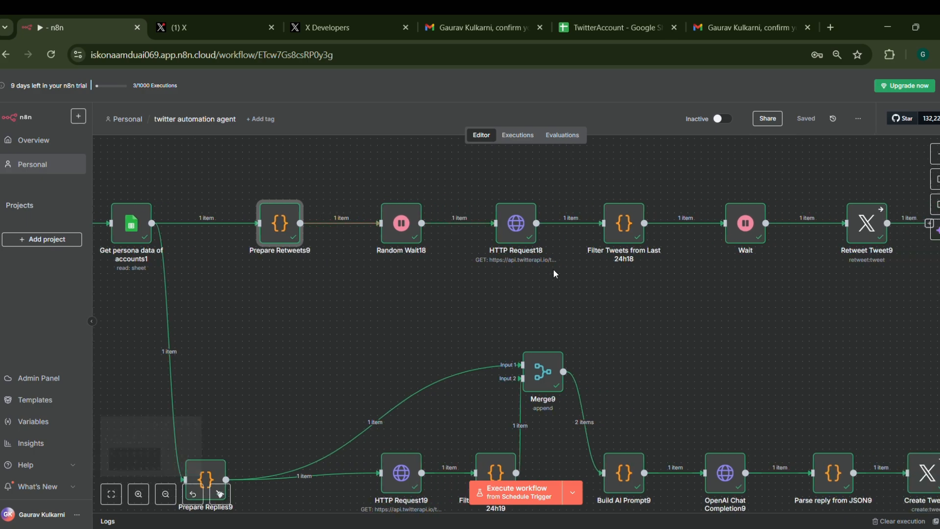
left_click(521, 229)
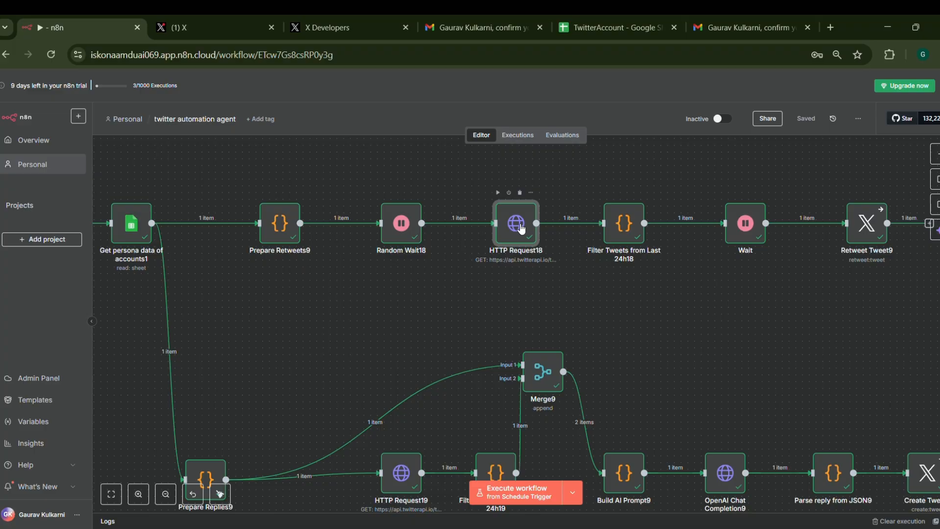
double_click(512, 225)
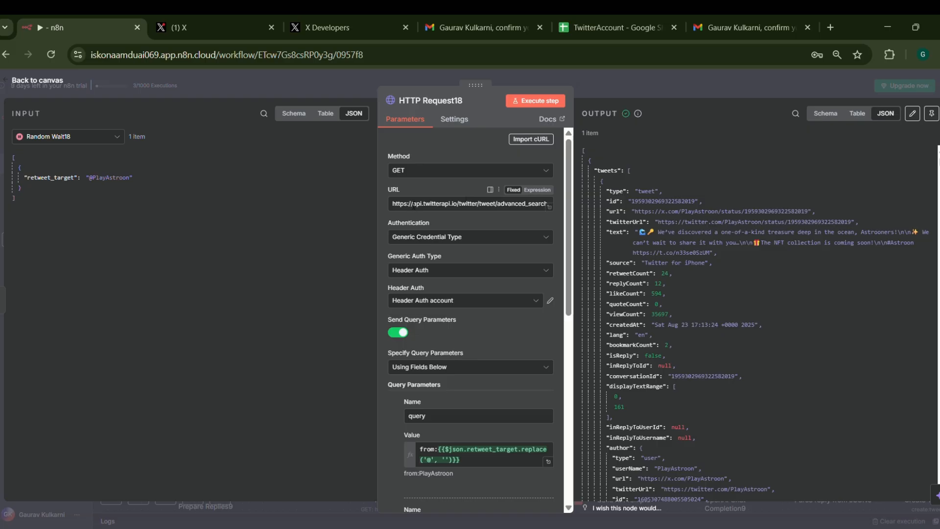
left_click(21, 71)
Search the node list after Retweet Tweet9 for "twi" and view the actions offered by X (Formerly Twitter).
left_click(929, 223)
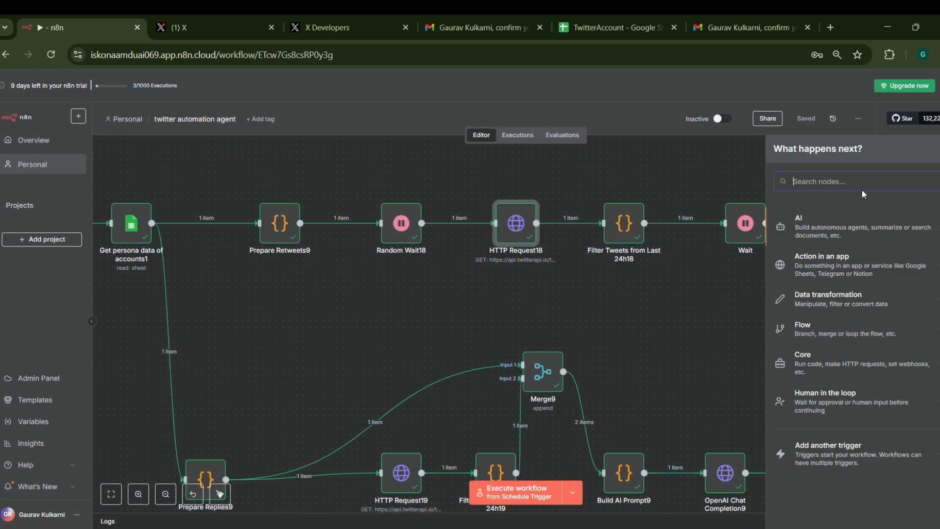
type("t")
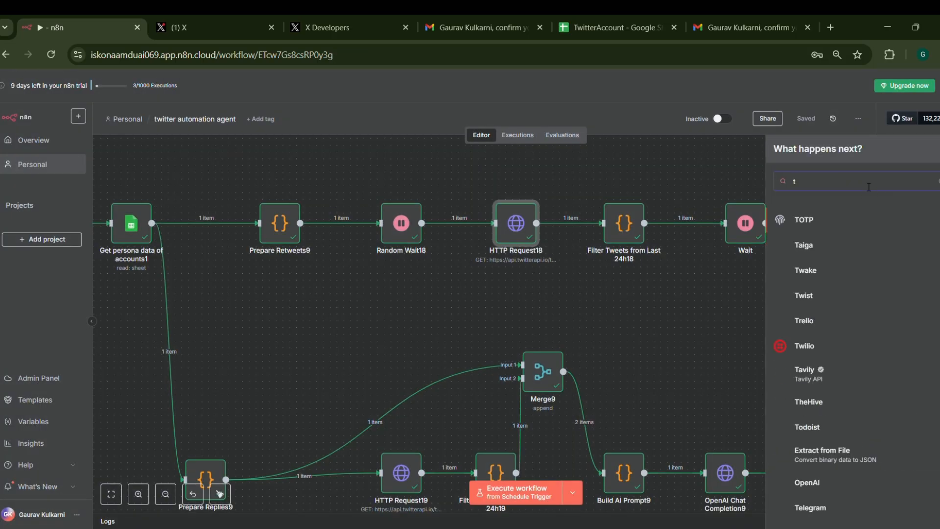
type("wi")
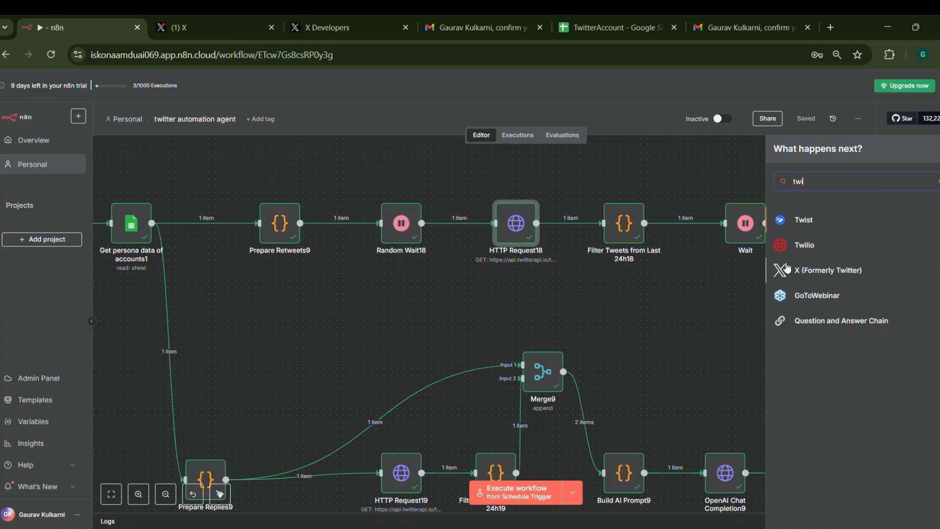
left_click(821, 270)
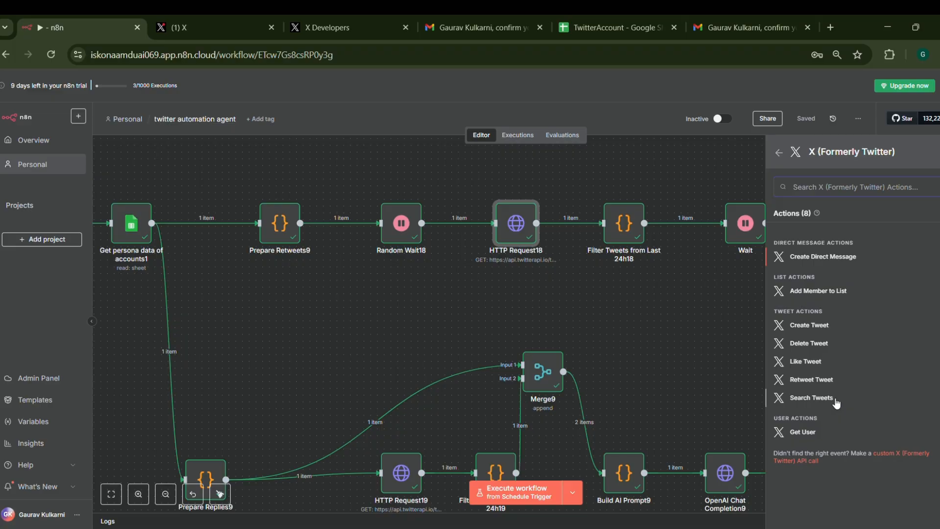
left_click(811, 379)
Reopen the HTTP Request18 node and examine its endpoint URL, authentication options and generic auth types.
left_click(523, 232)
double_click(523, 230)
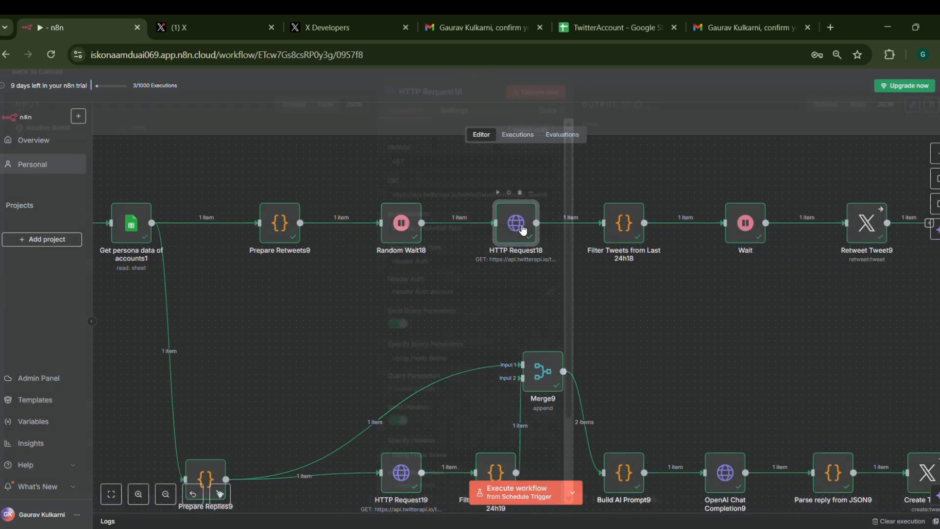
triple_click(397, 205)
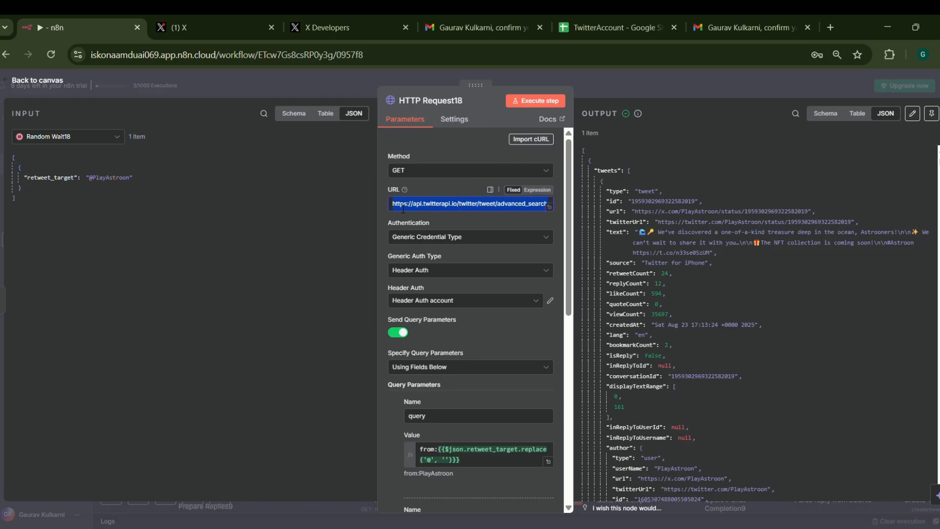
left_click(488, 238)
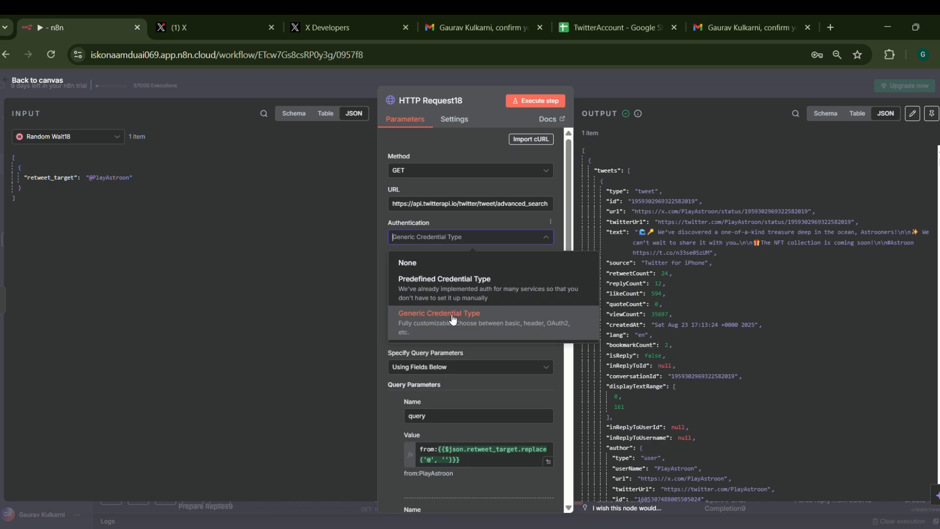
left_click(381, 232)
left_click(464, 270)
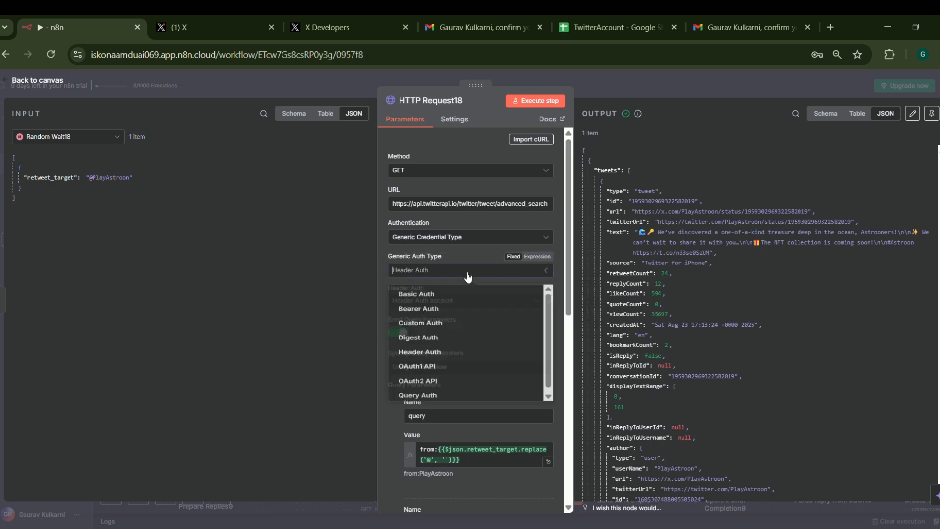
left_click(381, 255)
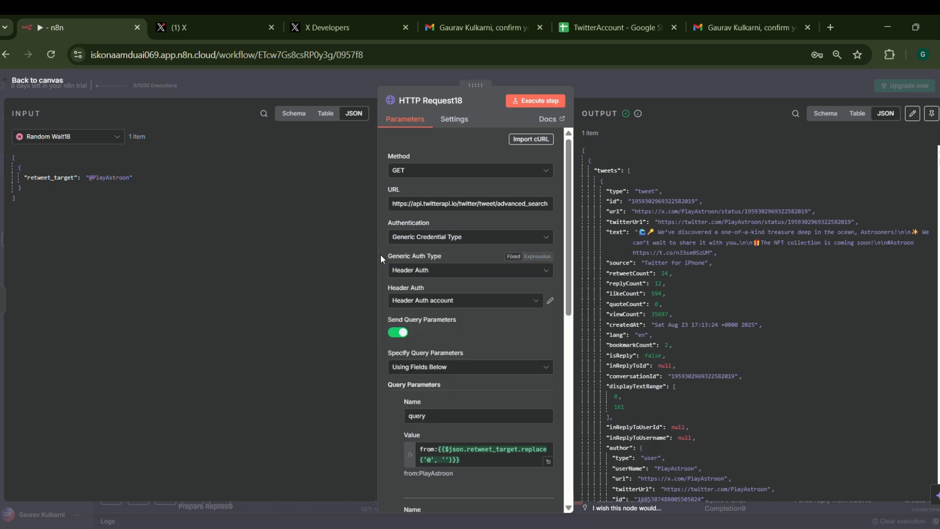
Inspect the header name in the Header Auth account credential and close the credential without changes.
left_click(478, 300)
left_click(550, 300)
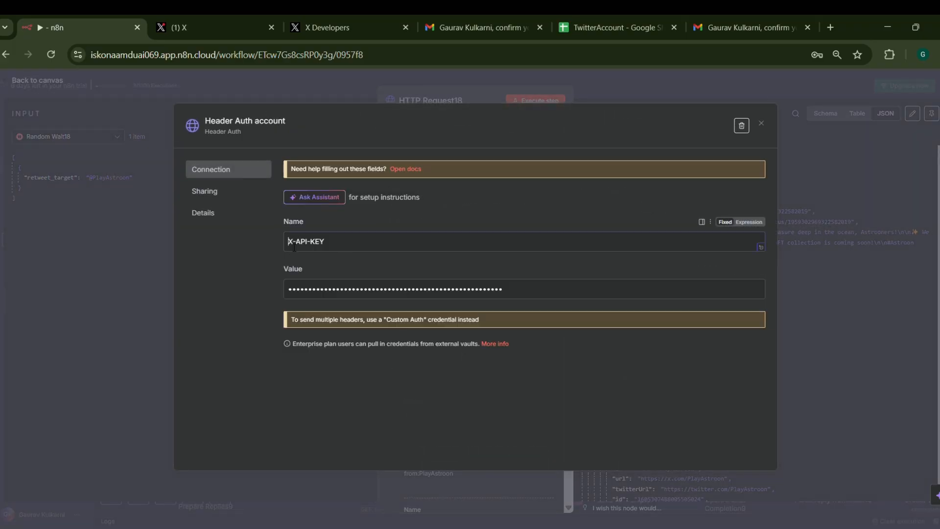
triple_click(294, 247)
key("End")
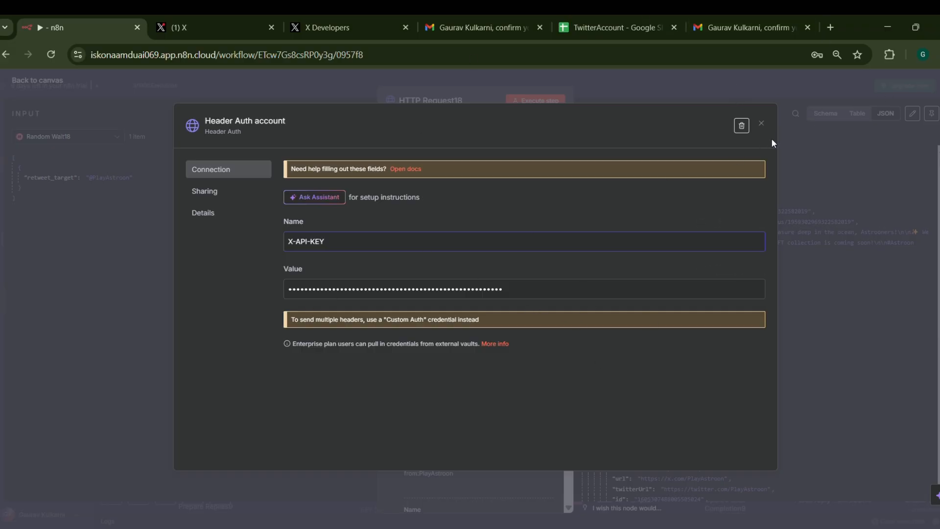
left_click(762, 126)
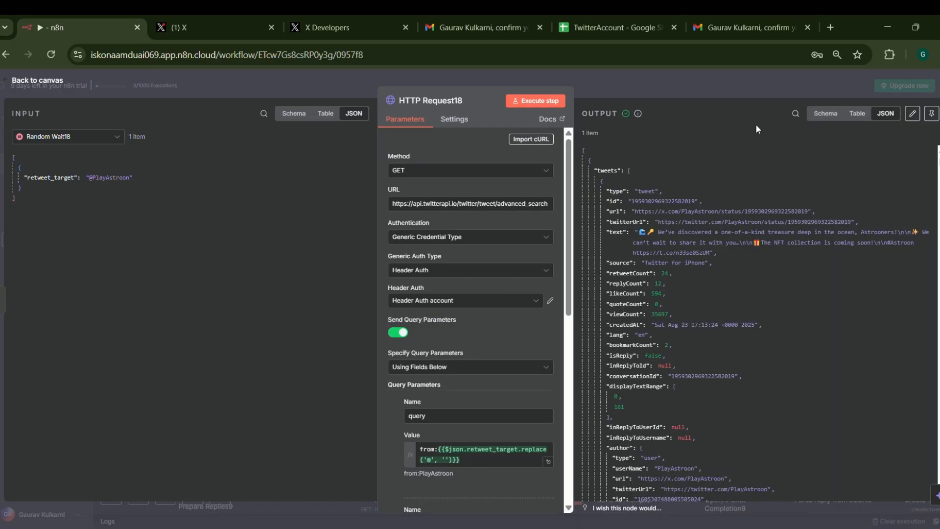
Examine HTTP Request18's query parameters, header settings and JSON output, and return to its endpoint URL.
scroll(504, 337, "down", 1)
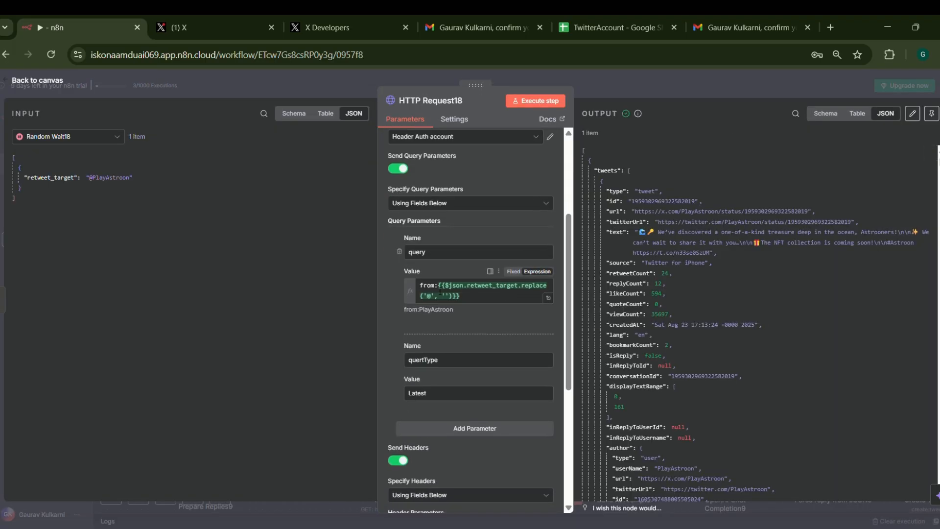
left_click(482, 286)
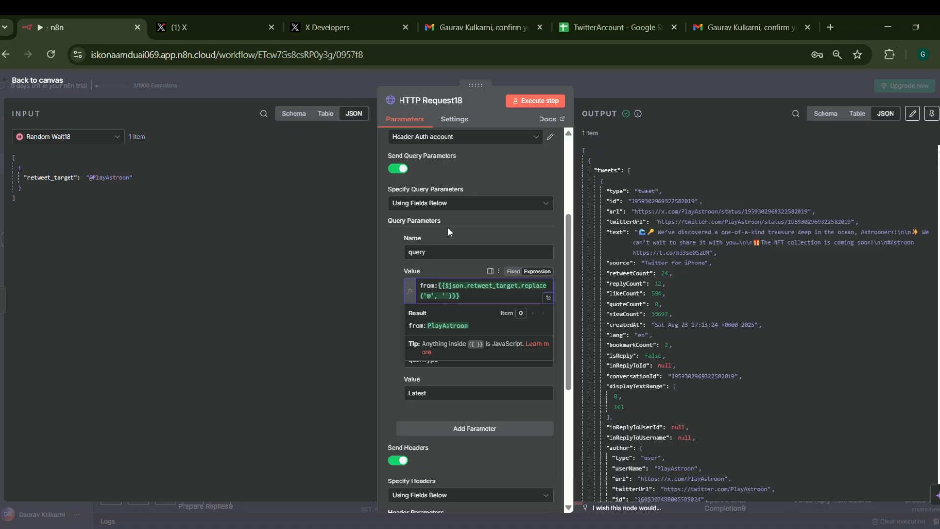
scroll(453, 218, "up", 1)
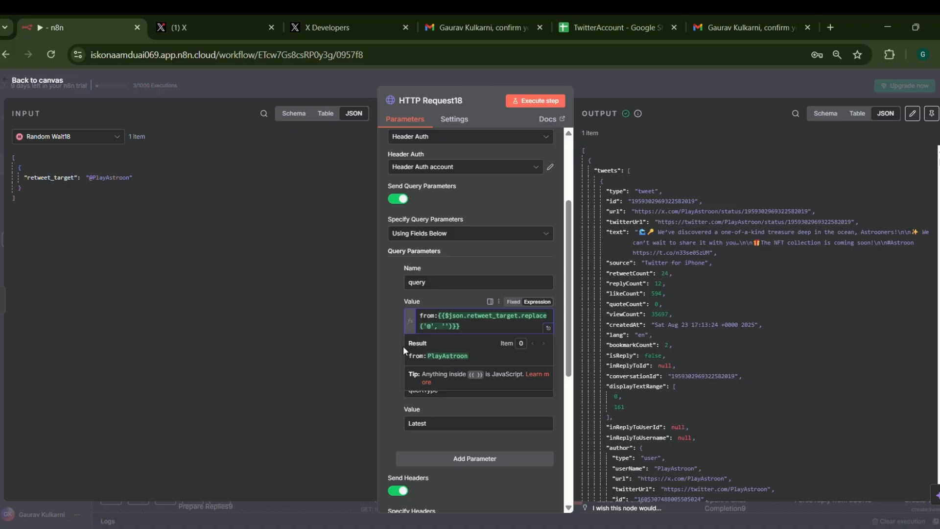
left_click(386, 313)
scroll(387, 319, "down", 3)
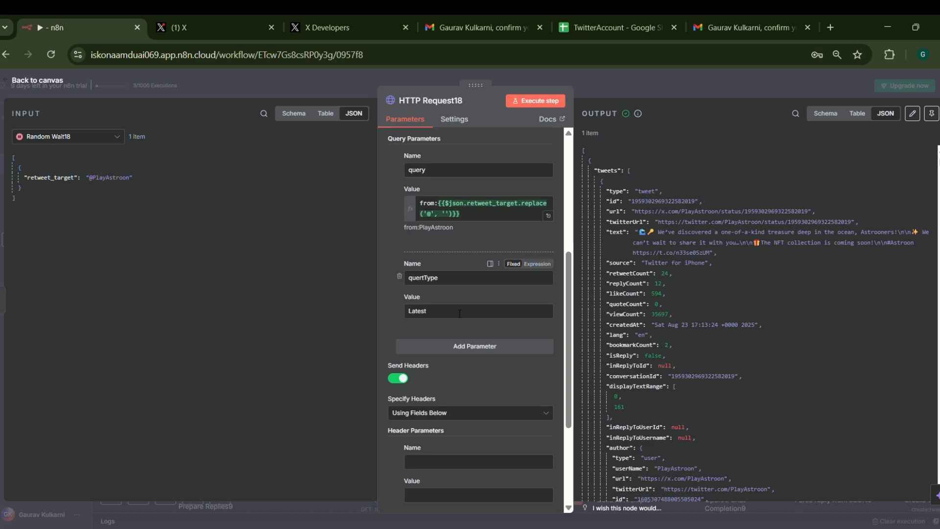
scroll(680, 304, "down", 5)
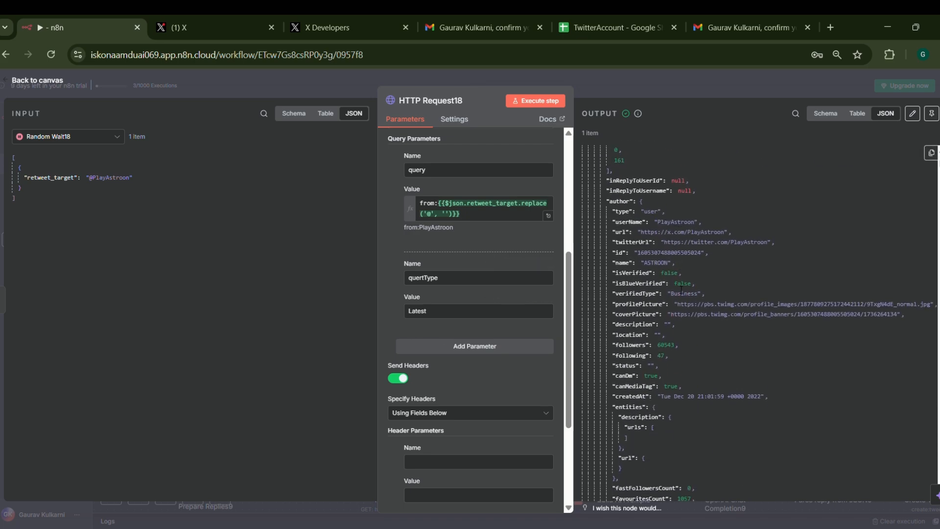
scroll(682, 290, "down", 5)
scroll(466, 386, "down", 3)
scroll(462, 211, "up", 8)
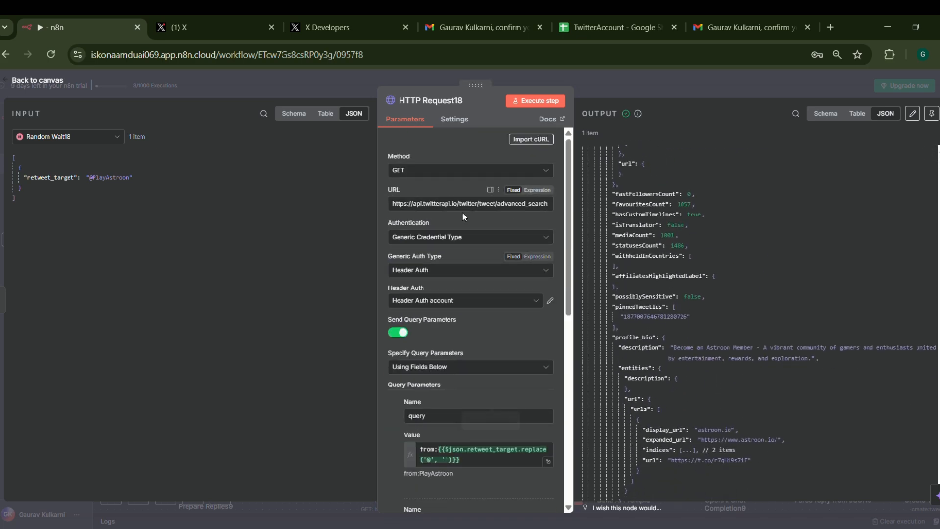
left_click_drag(453, 203, 393, 204)
left_click(398, 205)
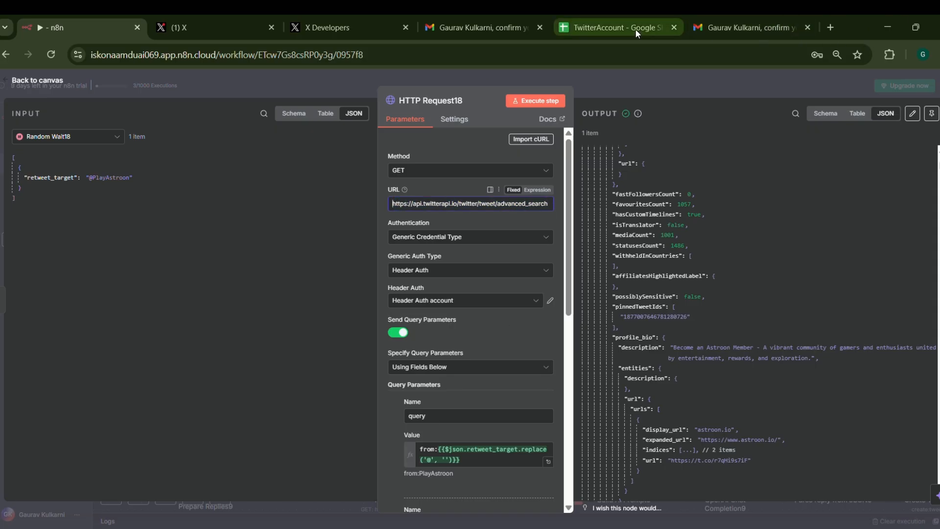
Close the TwitterAccount spreadsheet, search the web for twitterapi.io in a new tab and open its website.
left_click(674, 27)
key("ctrl+t")
left_click(553, 62)
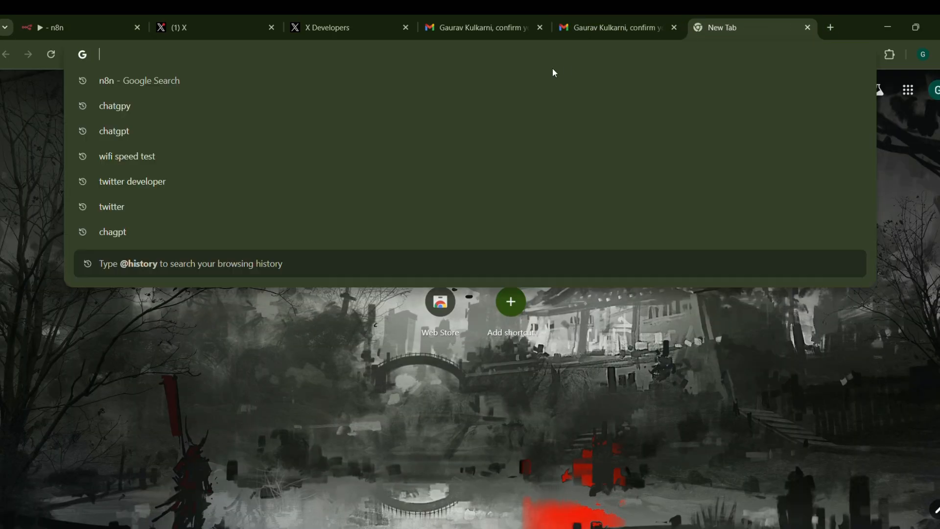
type("twitt")
type("erap")
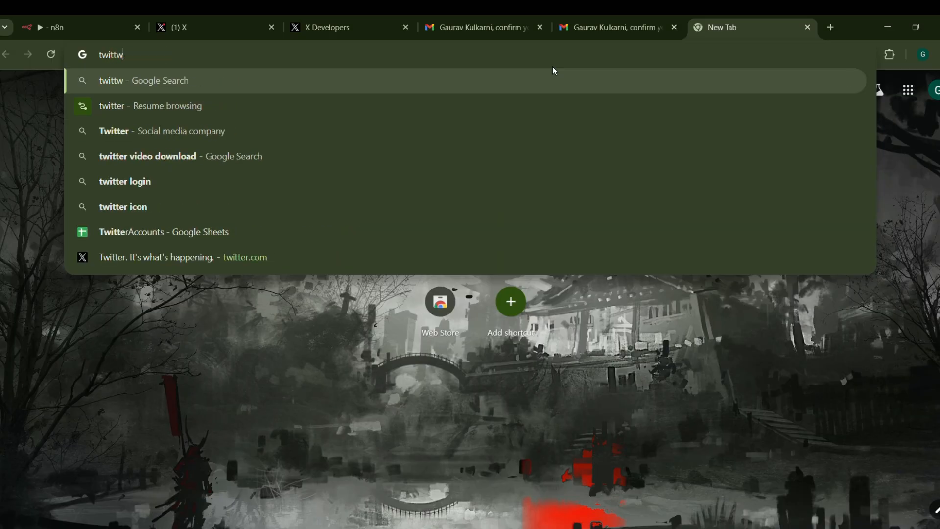
type("i")
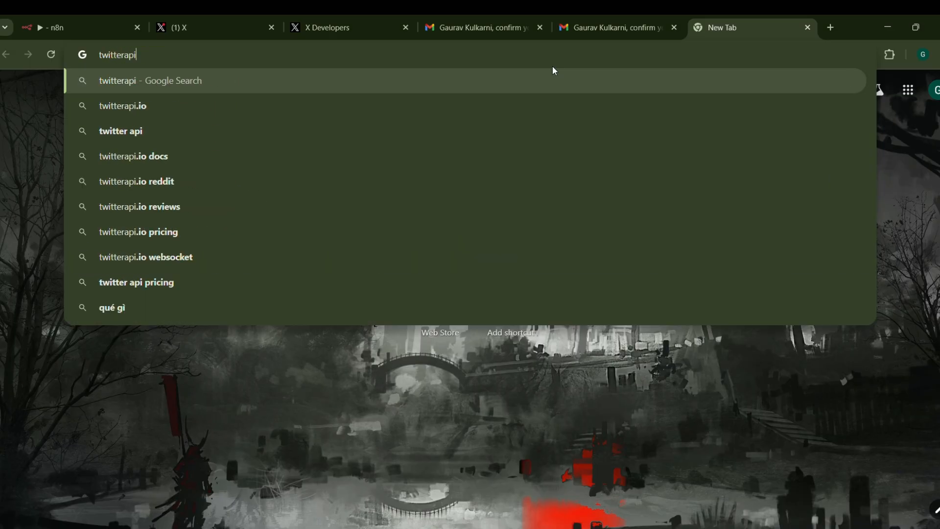
left_click(492, 115)
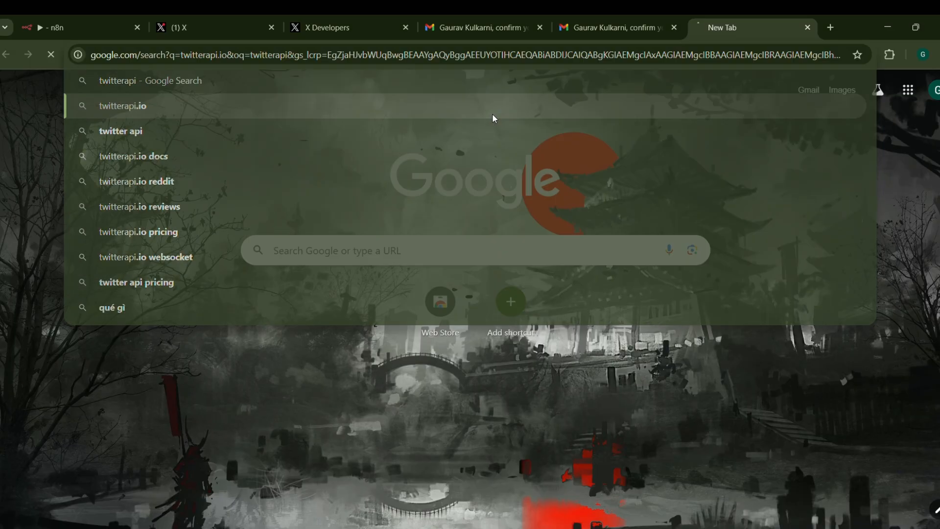
left_click(155, 208)
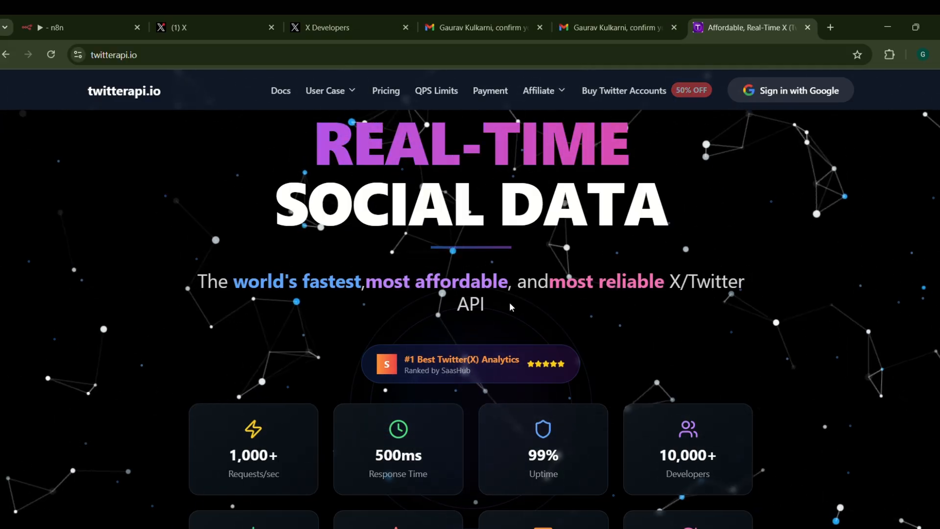
Look over the twitterapi.io homepage and examine the pricing and API Overview in its documentation's Introduction.
scroll(480, 167, "down", 3)
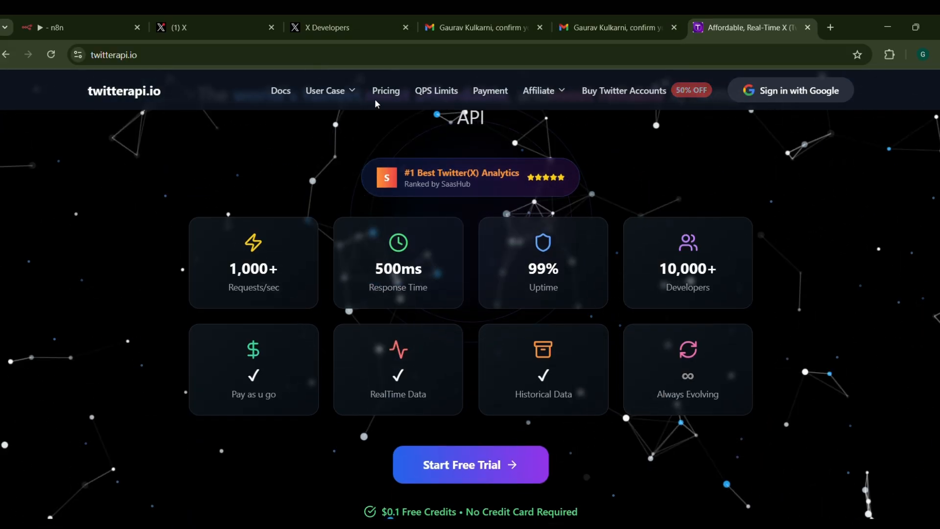
scroll(375, 99, "up", 3)
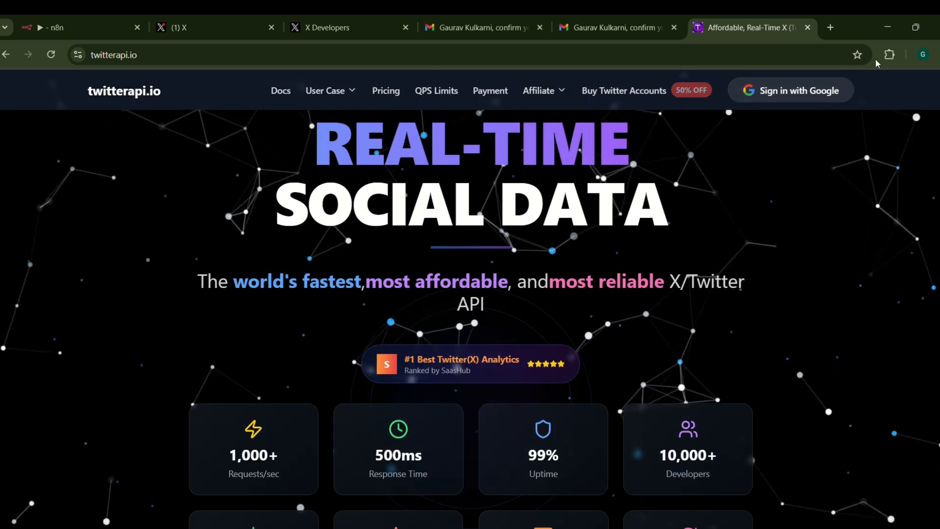
scroll(335, 352, "down", 2)
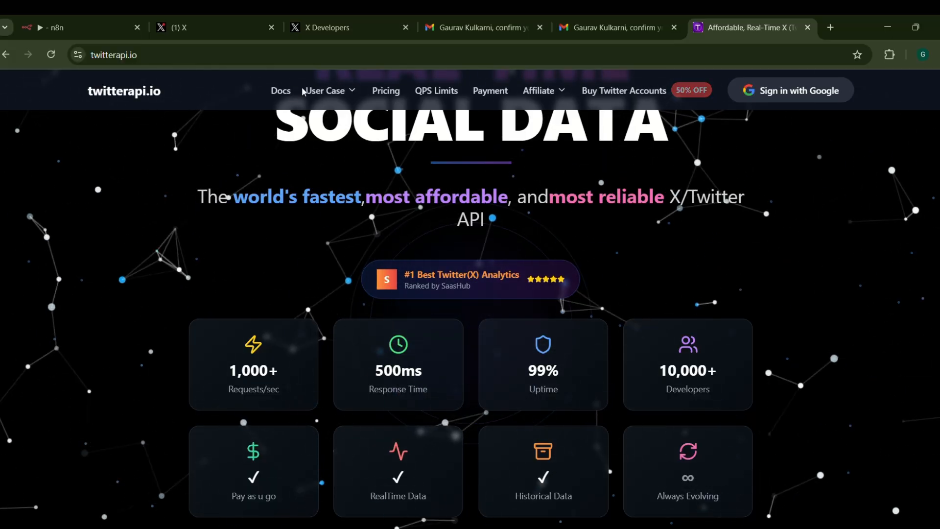
left_click(283, 91)
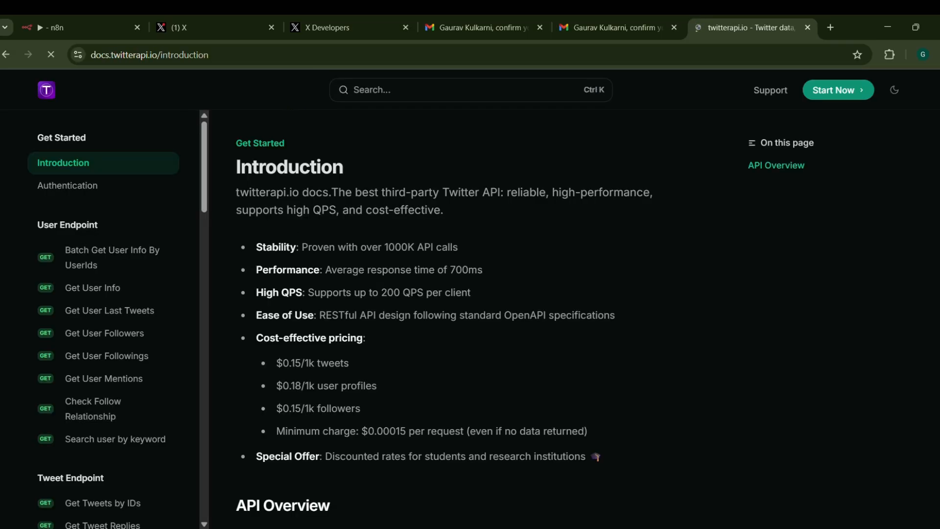
scroll(291, 292, "down", 1)
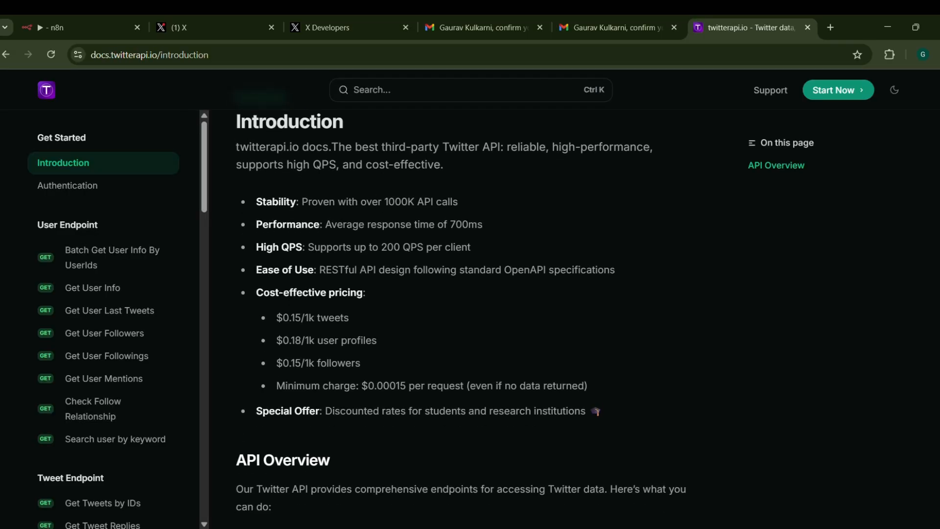
scroll(361, 258, "down", 1)
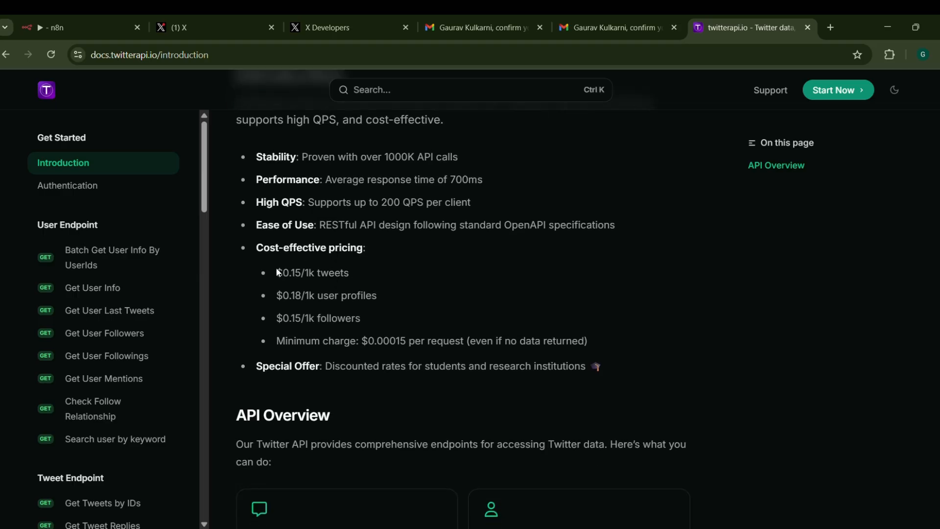
left_click_drag(282, 273, 309, 273)
scroll(456, 242, "down", 6)
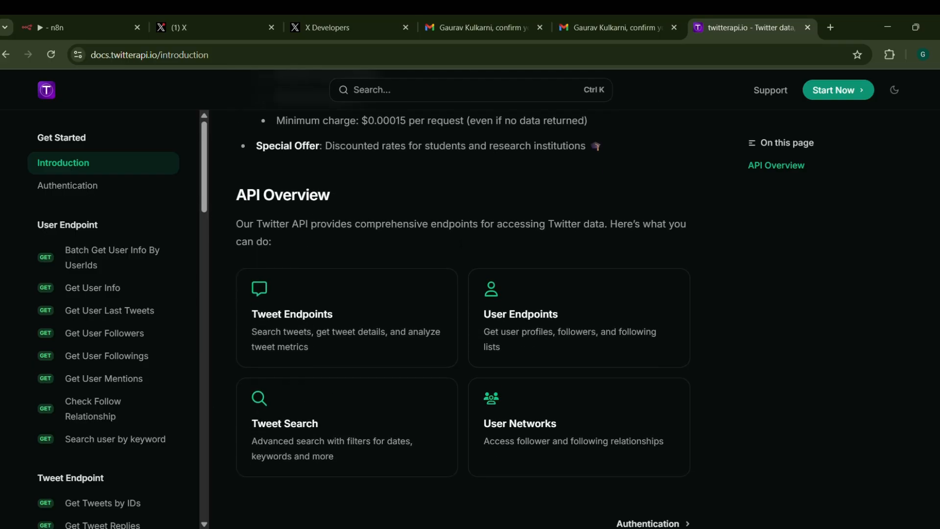
Switch back to n8n, examine HTTP Request18's query value expression and tweet output, and return to the canvas.
left_click(196, 17)
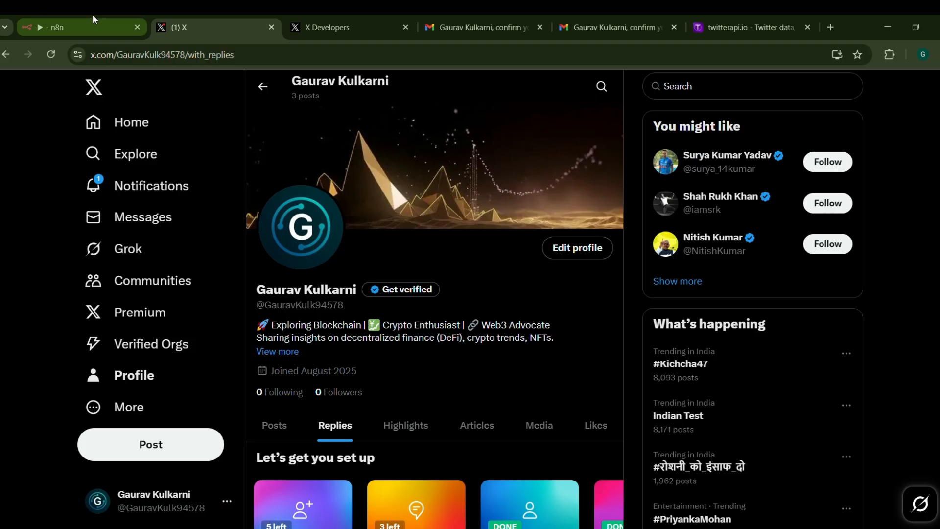
left_click(92, 14)
left_click(235, 15)
left_click(85, 14)
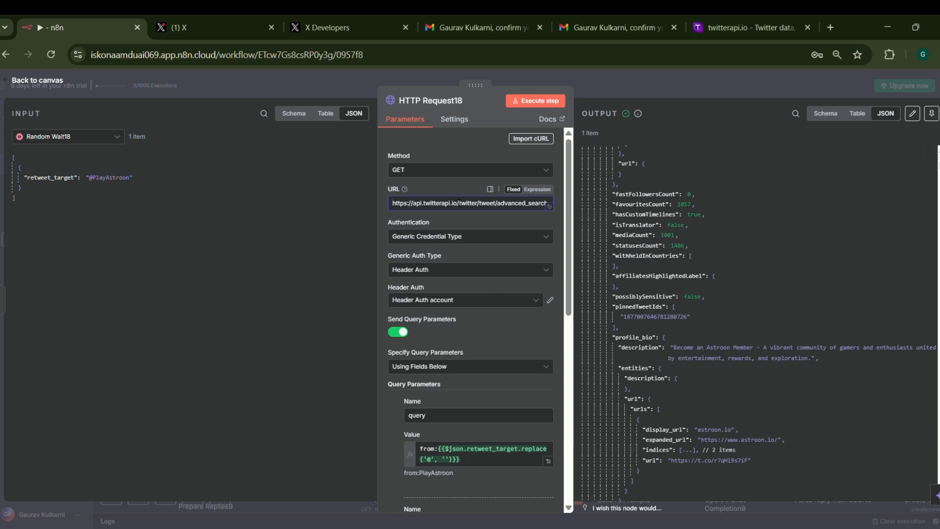
scroll(509, 169, "down", 3)
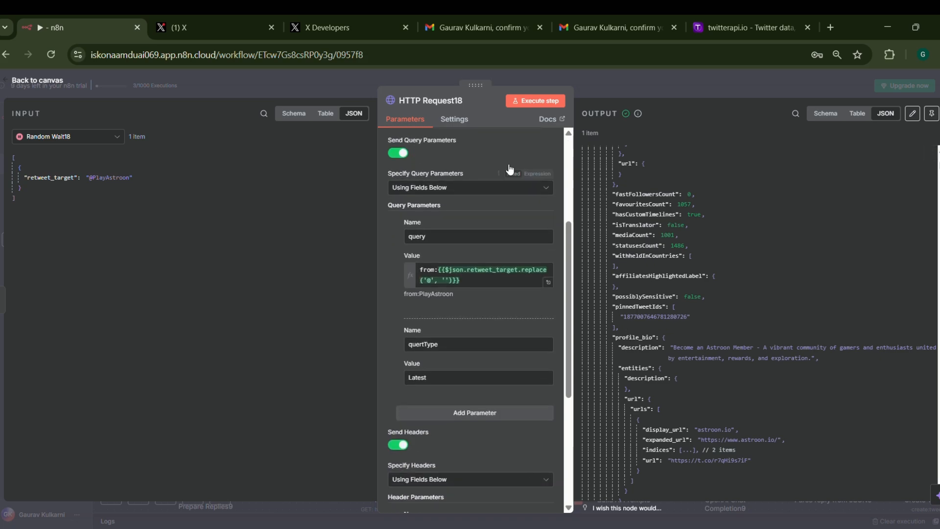
left_click(466, 266)
scroll(644, 337, "up", 10)
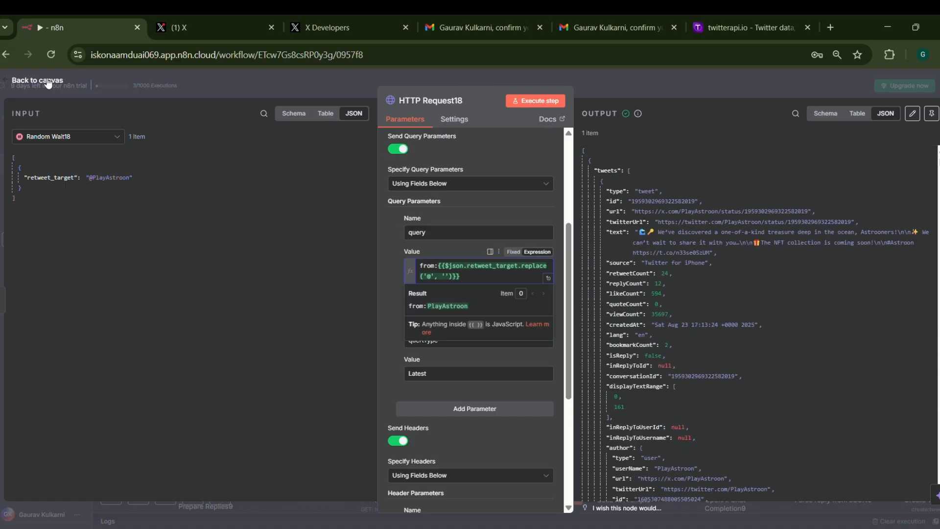
left_click(48, 81)
Open Filter Tweets from Last 24h18, compare its incoming tweet data with the filtered output, and close the node.
scroll(573, 219, "right", 2)
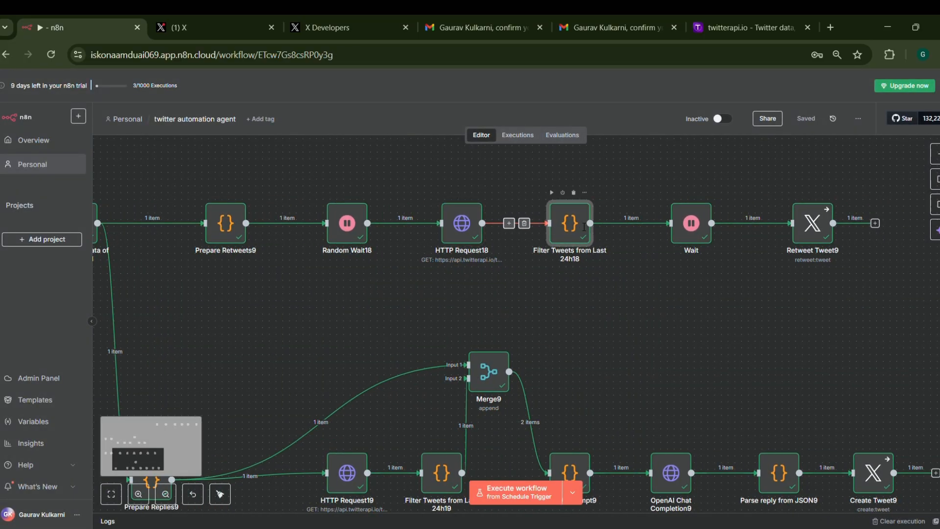
double_click(582, 225)
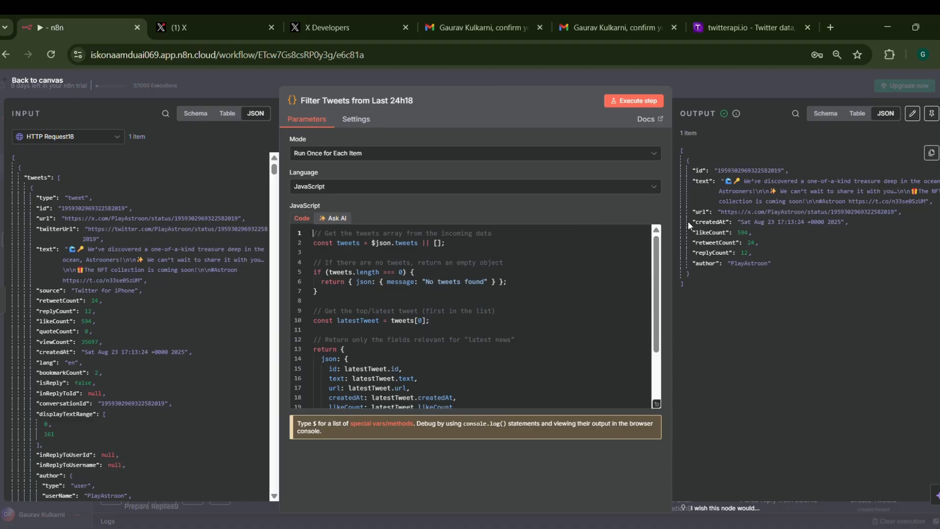
scroll(144, 289, "down", 15)
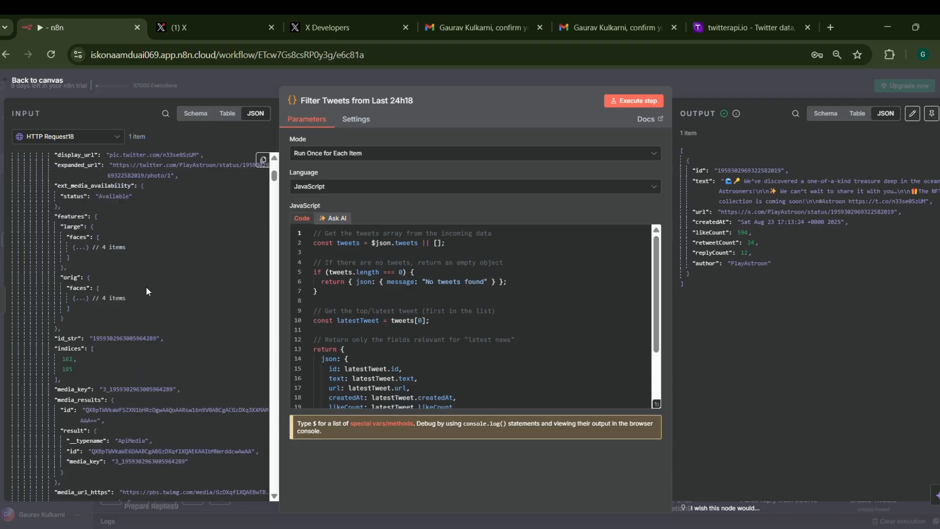
scroll(146, 286, "up", 15)
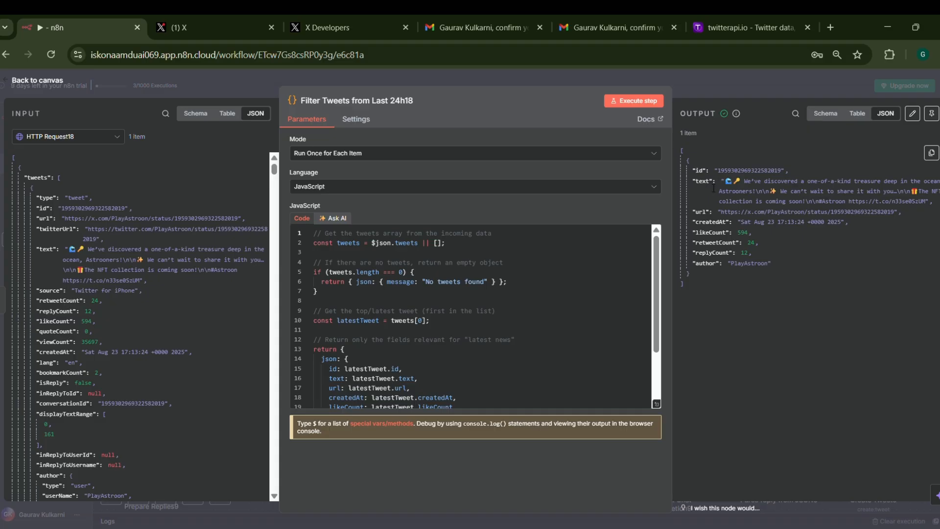
left_click(30, 82)
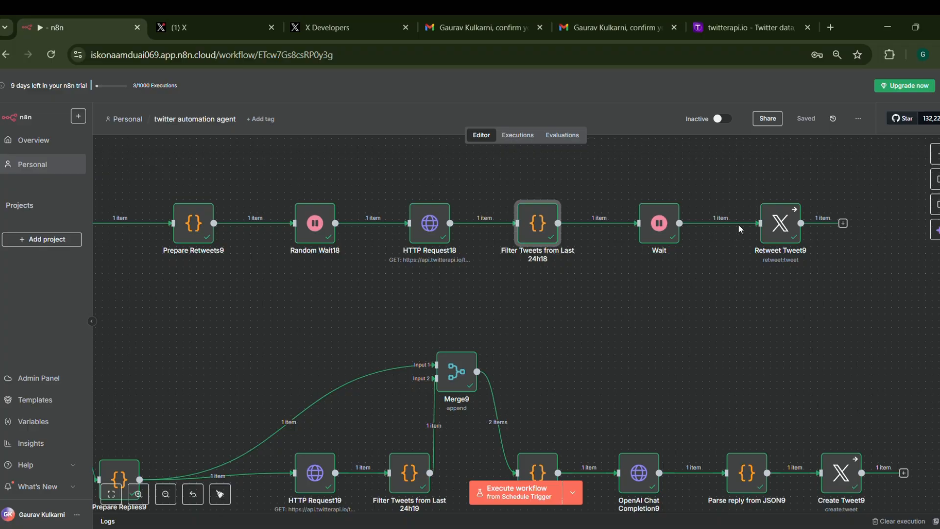
Inspect Retweet Tweet9's tweet ID expression, By ID and By URL options and input fields, and close the node.
double_click(776, 226)
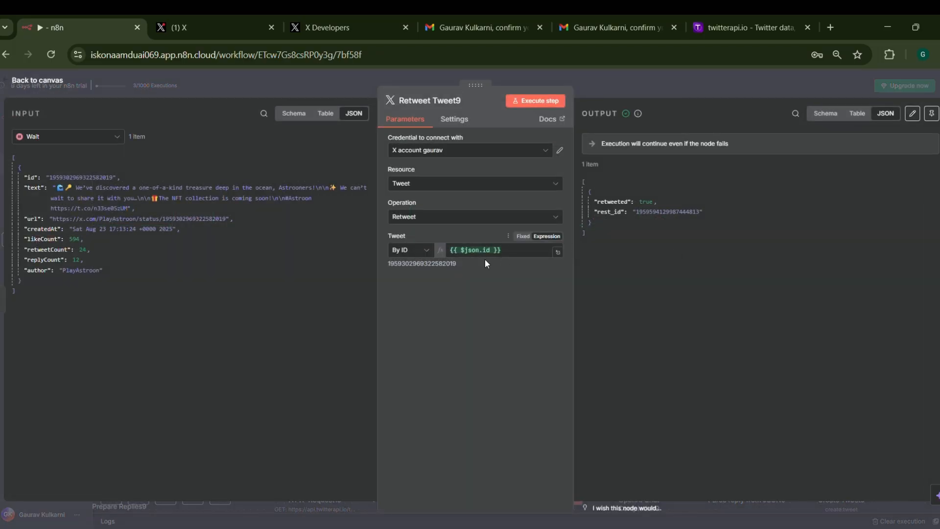
mouse_move(39, 182)
left_mouse_down()
mouse_move(489, 251)
mouse_move(405, 221)
mouse_move(61, 158)
mouse_move(39, 176)
left_mouse_up()
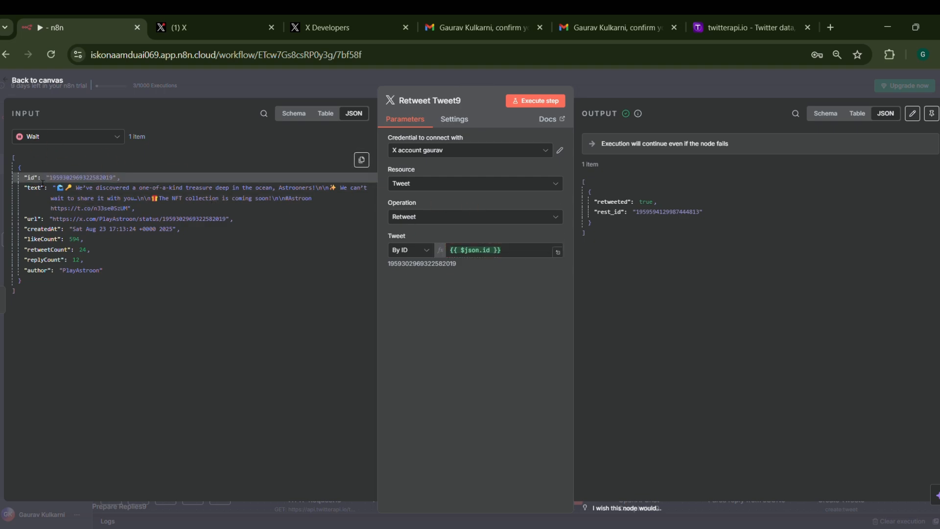
left_click(409, 249)
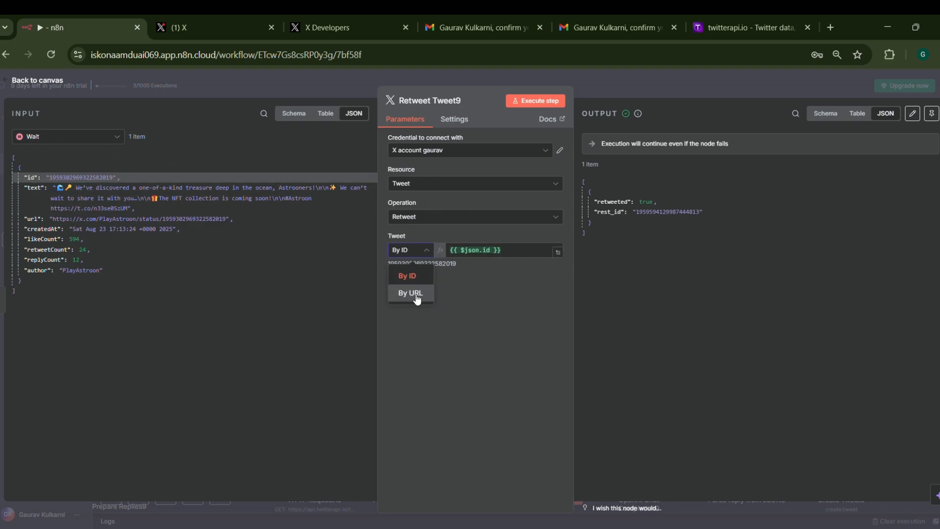
left_click(44, 224)
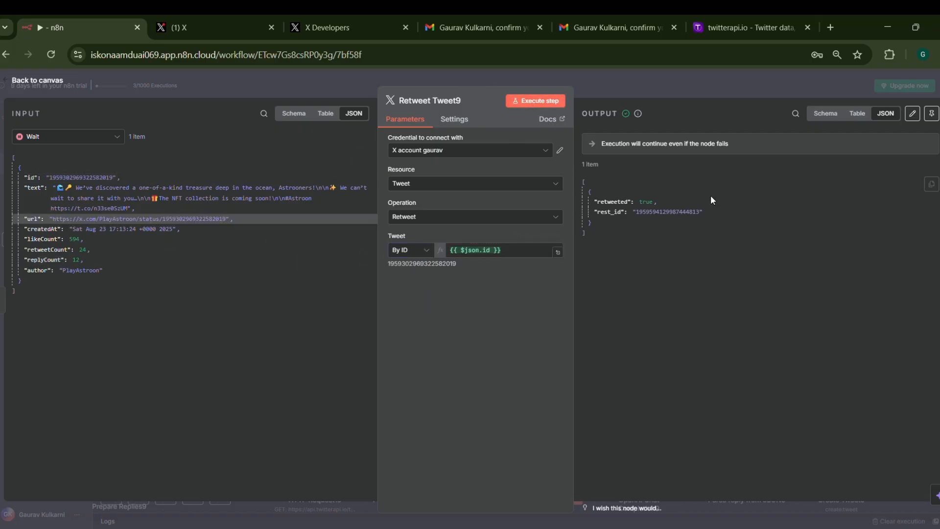
left_click(34, 83)
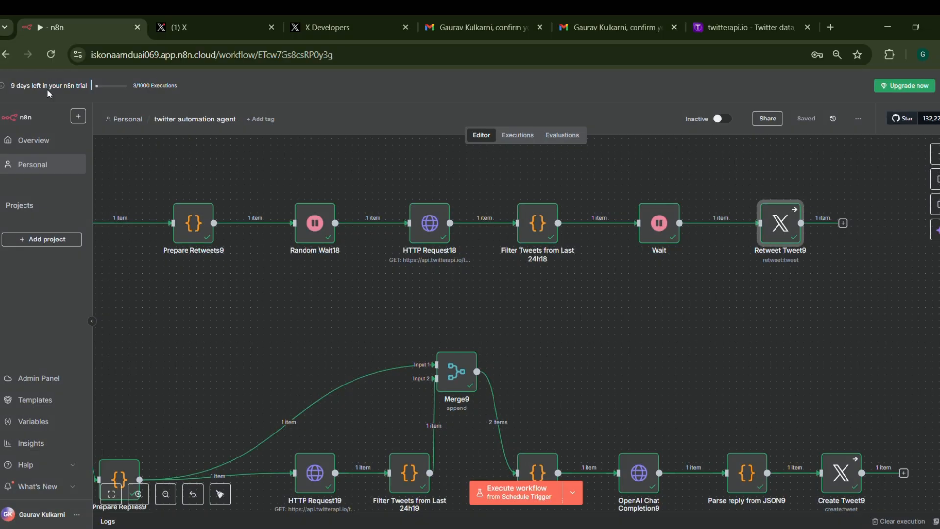
Examine the reply branch and the Prepare Replies9 code node's input and output, and return to the canvas.
scroll(568, 328, "down", 3)
scroll(568, 328, "left", 1)
scroll(566, 330, "up", 3)
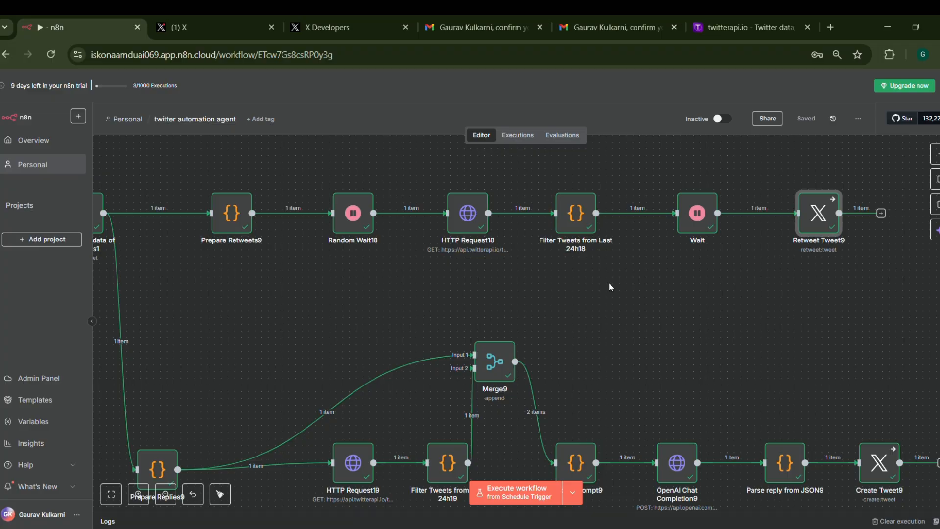
scroll(609, 287, "down", 4)
scroll(609, 286, "left", 3)
scroll(262, 366, "up", 1)
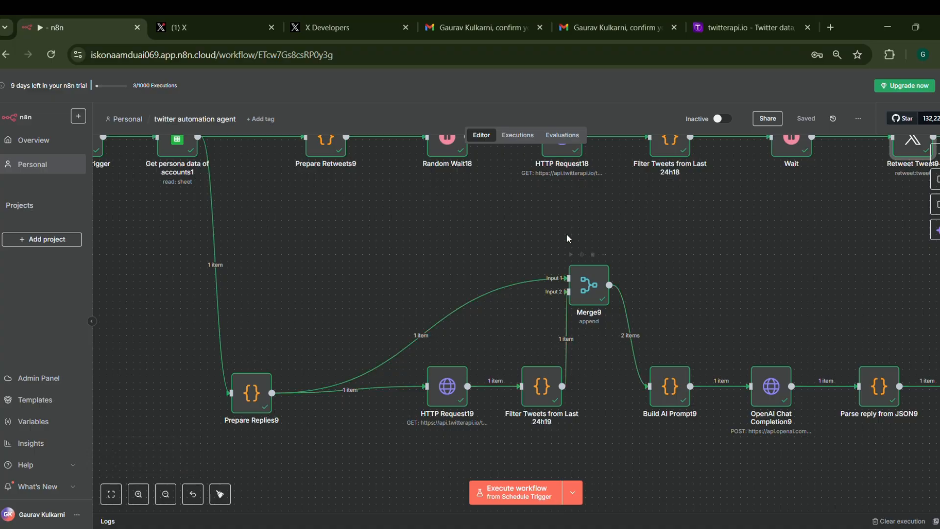
double_click(251, 391)
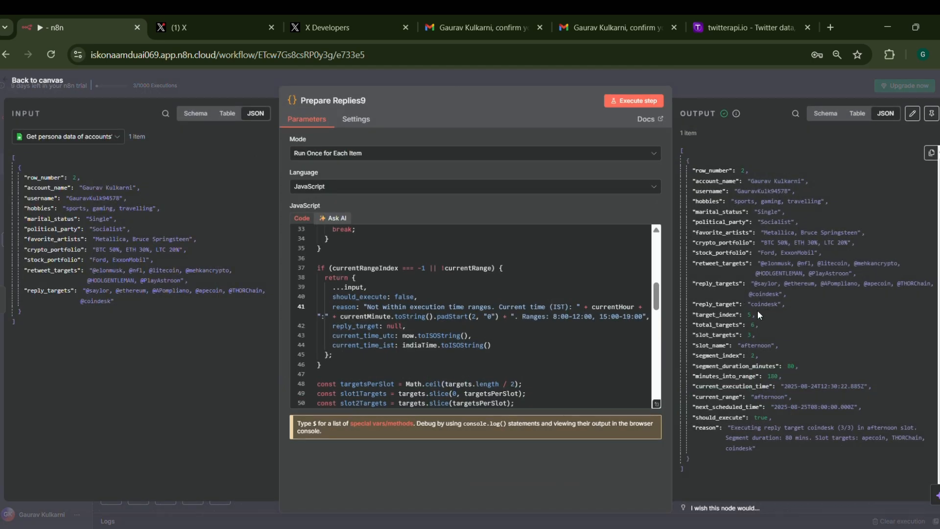
key("Escape")
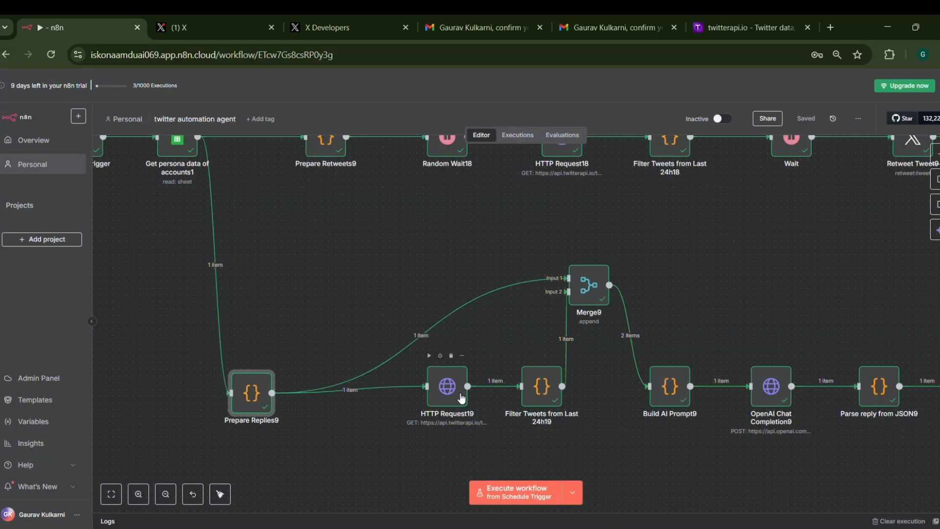
Open HTTP Request19, examine its query parameters and twitterapi.io advanced search URL, and close the node.
double_click(454, 378)
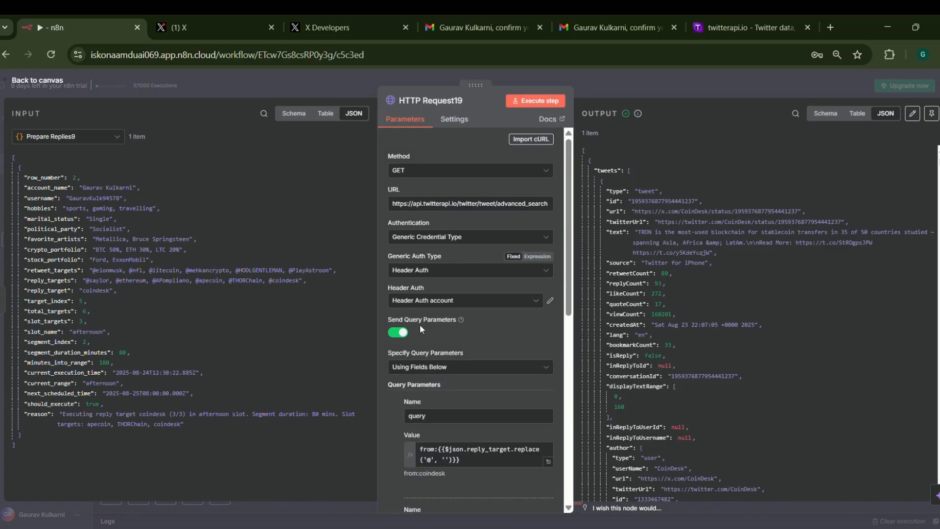
scroll(495, 270, "down", 7)
scroll(454, 222, "up", 7)
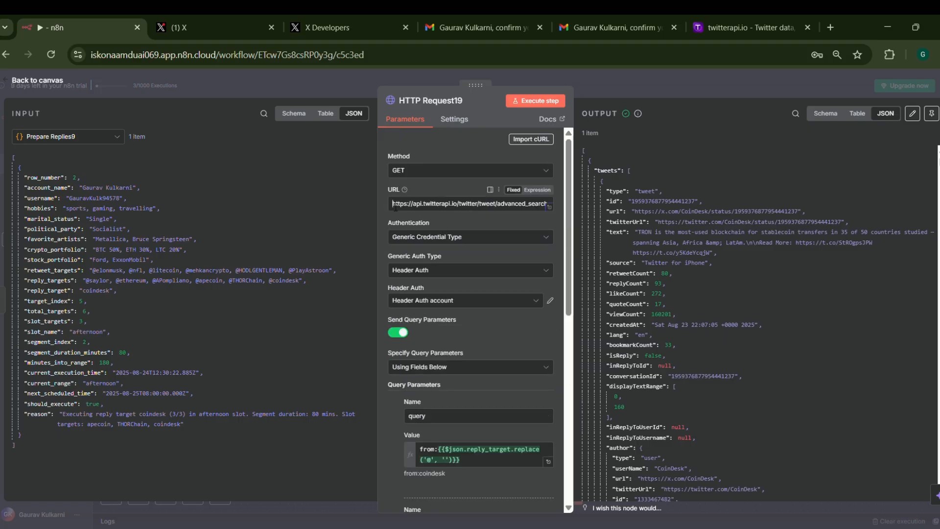
left_click_drag(395, 206, 547, 203)
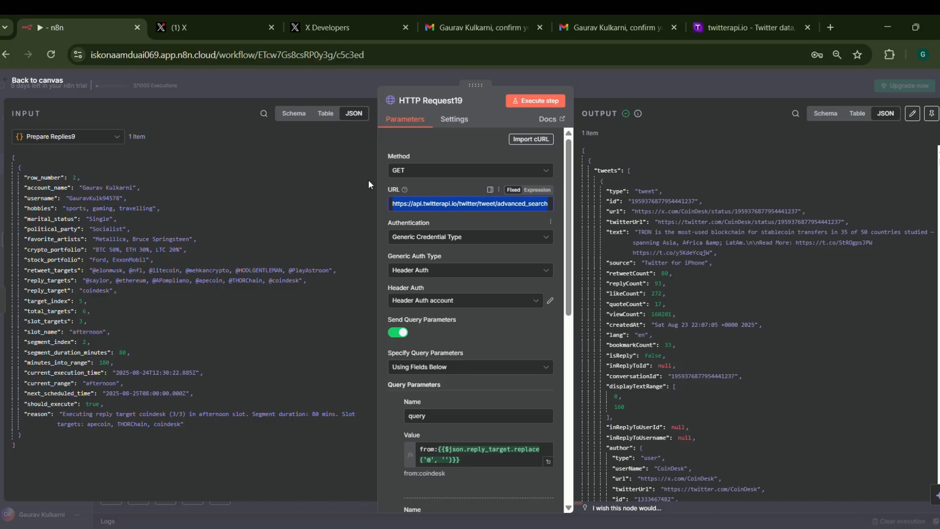
left_click(47, 86)
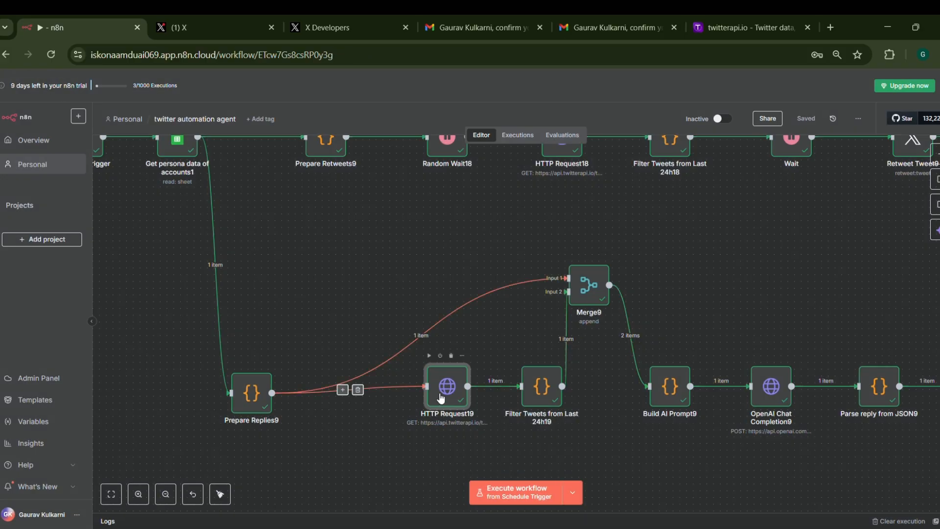
Inspect the Filter Tweets from Last 24h19 code and output, review Merge9's Append settings and combined output, and close both nodes.
double_click(535, 390)
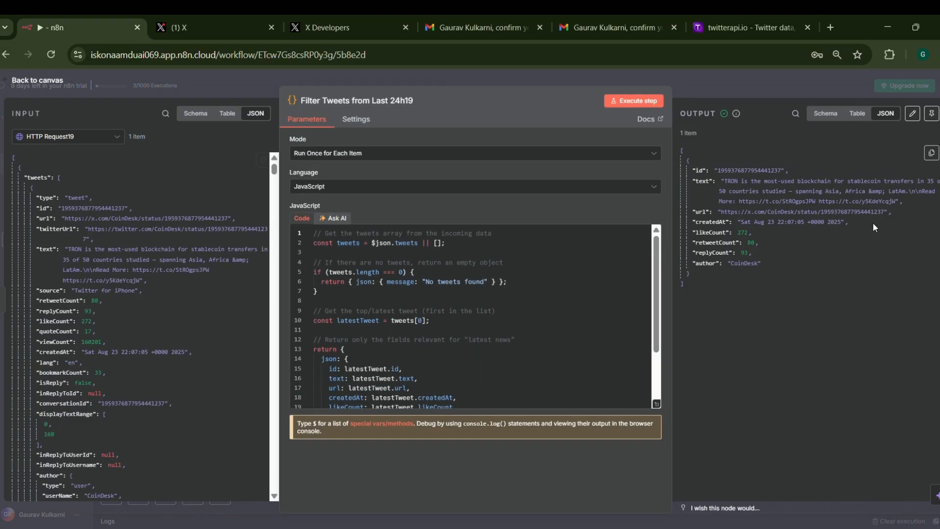
key("Escape")
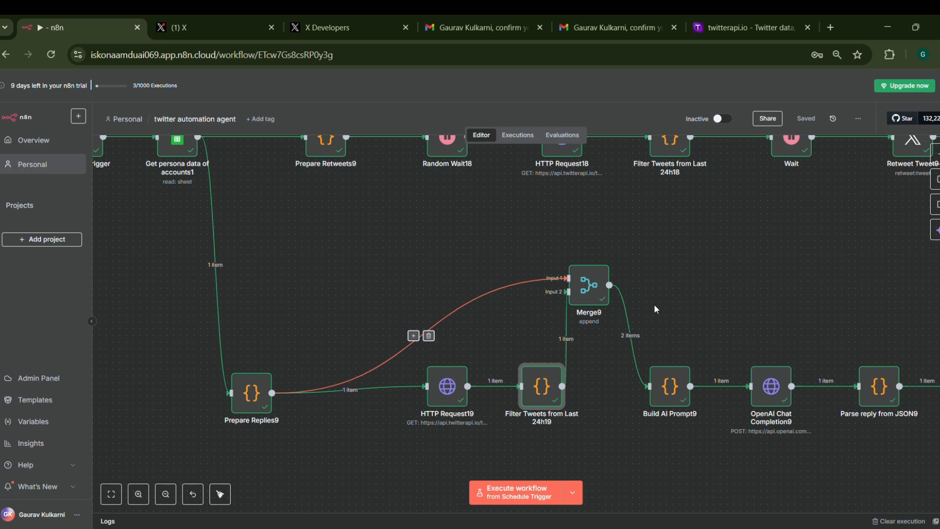
left_click(593, 282)
double_click(594, 281)
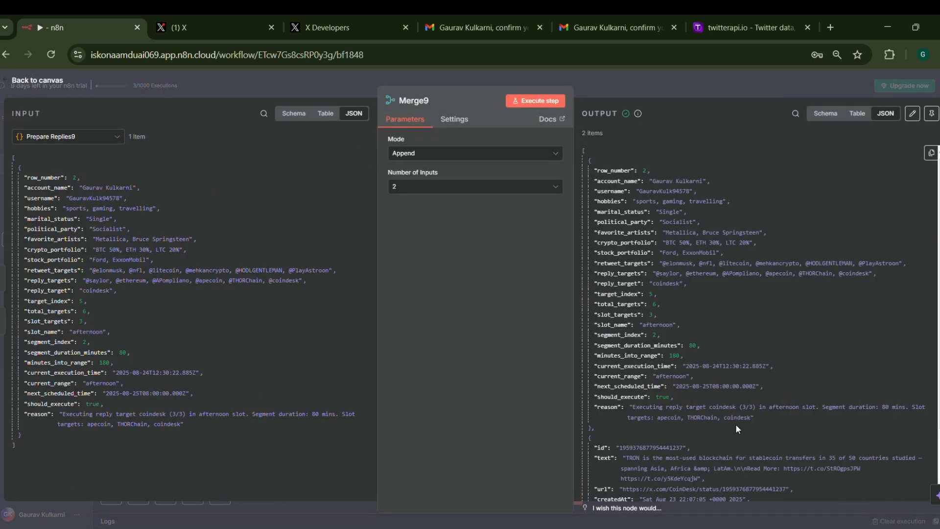
scroll(596, 332, "down", 2)
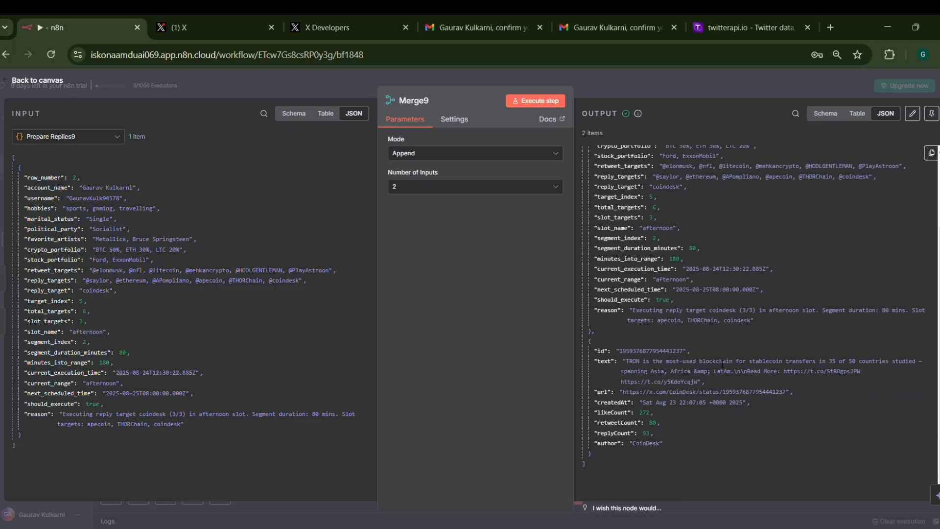
key("Escape")
Open Build AI Prompt9, read its persona profile, tweet, reply instructions and reply format code, and return to the canvas.
scroll(705, 372, "right", 2)
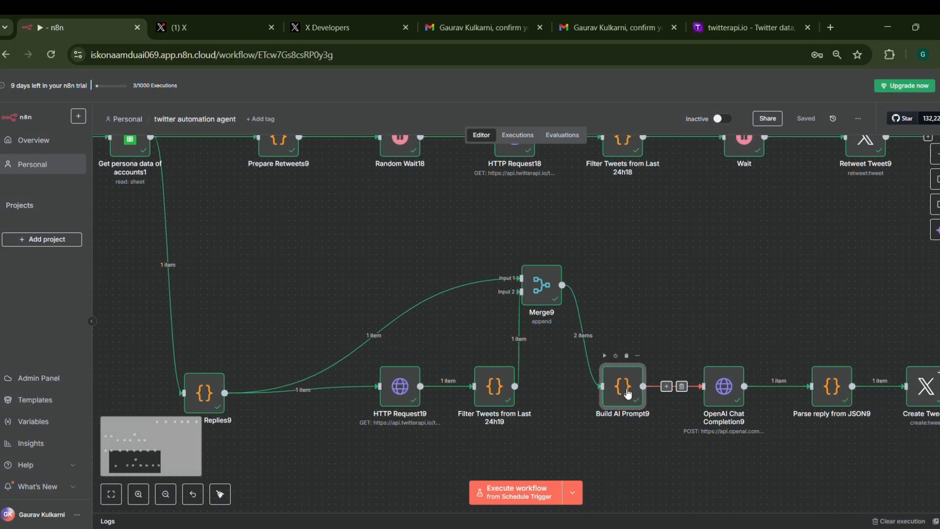
double_click(622, 387)
scroll(553, 328, "down", 6)
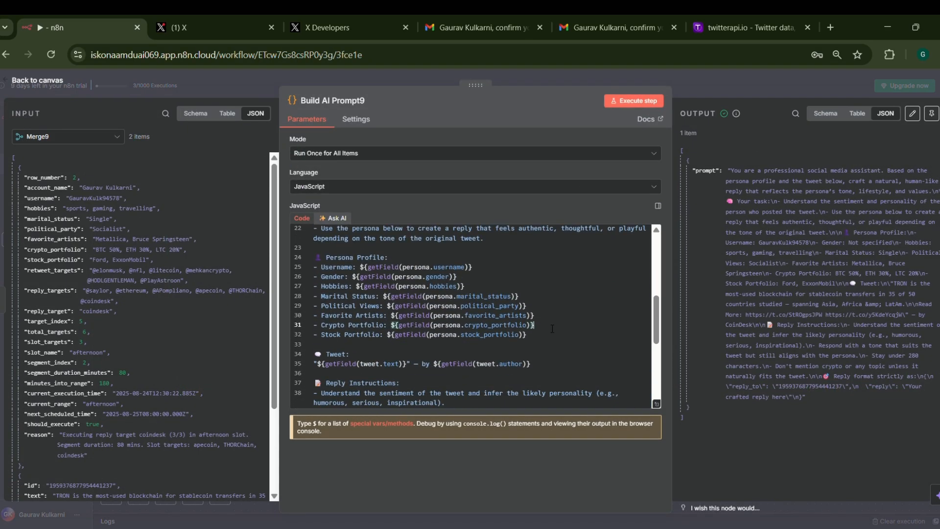
scroll(460, 345, "down", 2)
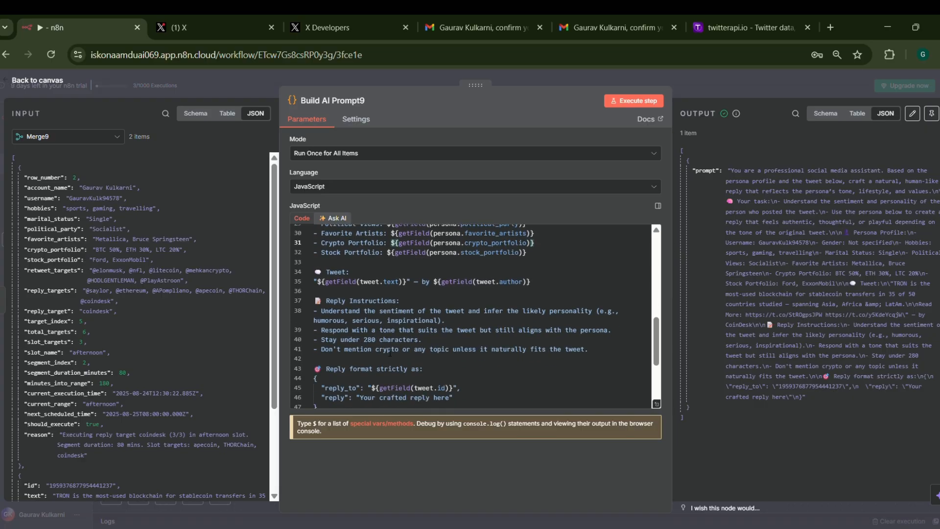
scroll(390, 351, "down", 2)
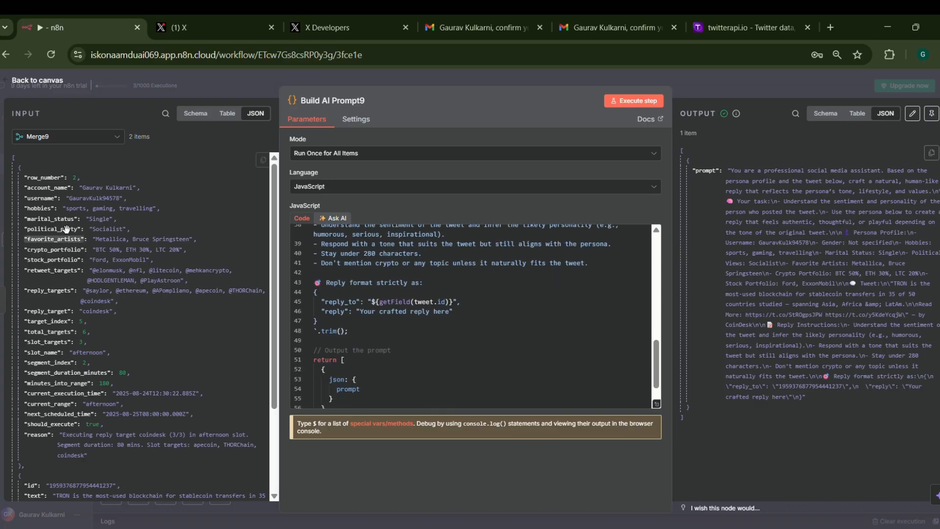
left_click(44, 81)
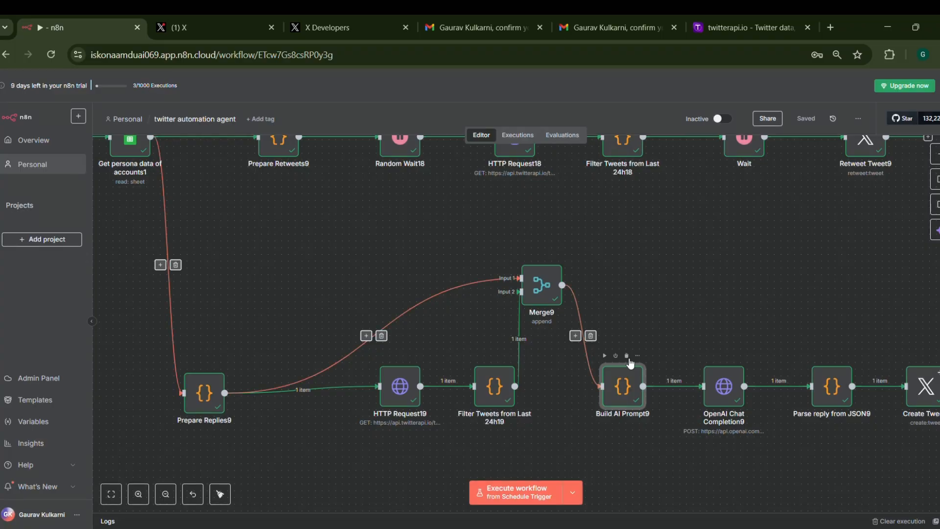
Open OpenAI Chat Completion9 and examine its POST method, chat completions URL, authentication and header settings.
scroll(681, 395, "right", 2)
double_click(673, 389)
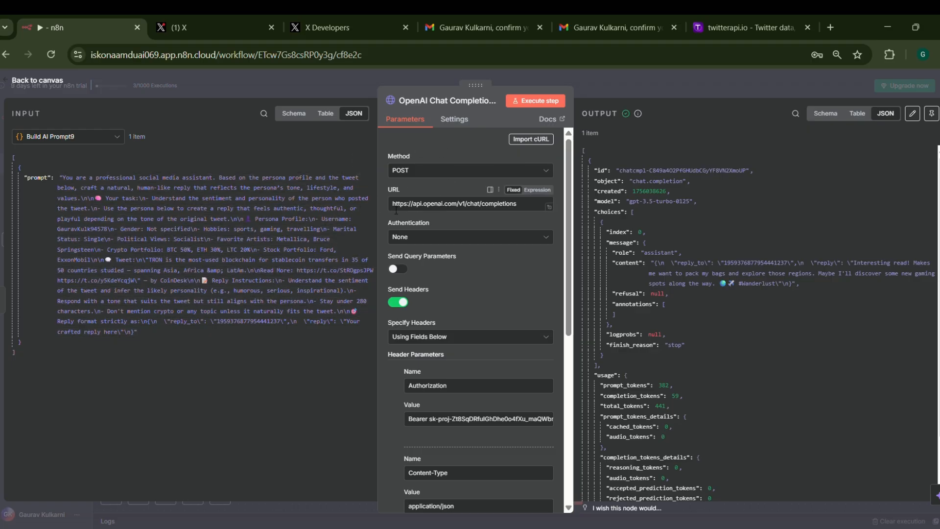
left_click_drag(391, 205, 537, 212)
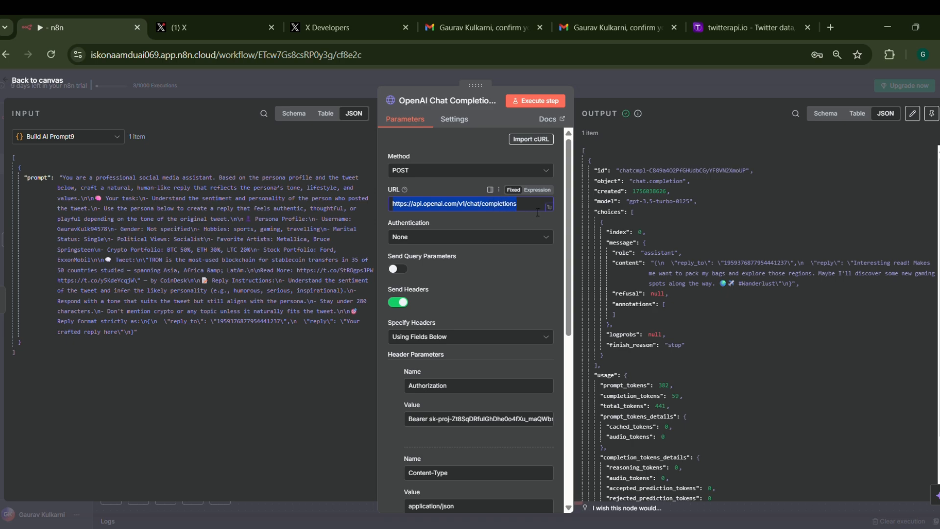
left_click(476, 206)
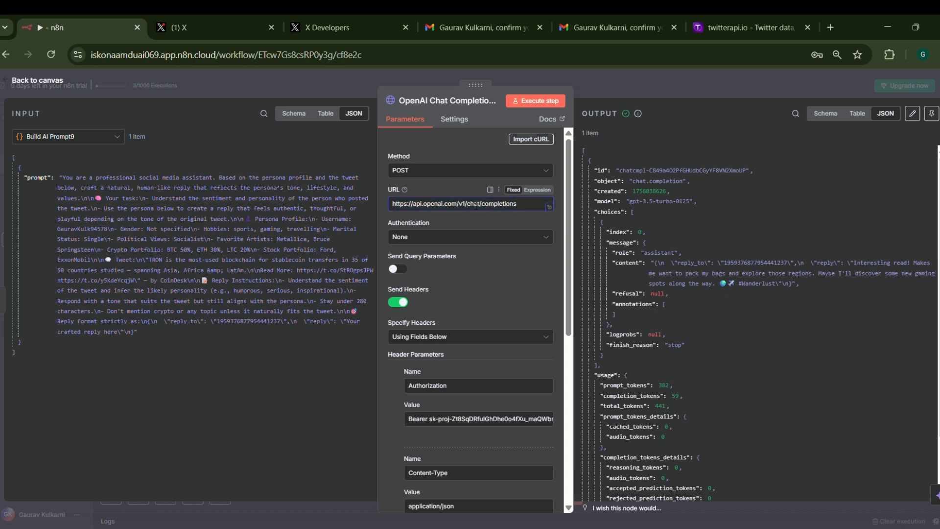
scroll(513, 201, "down", 4)
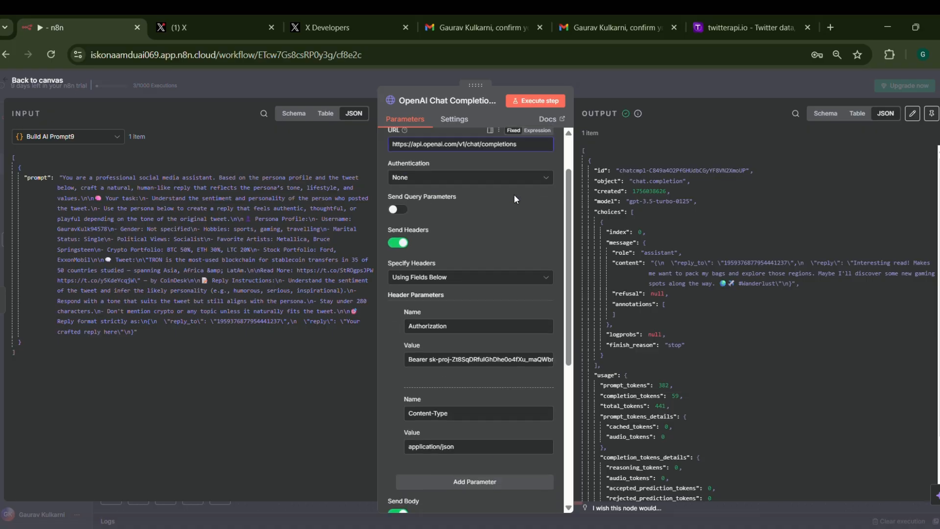
scroll(503, 154, "up", 4)
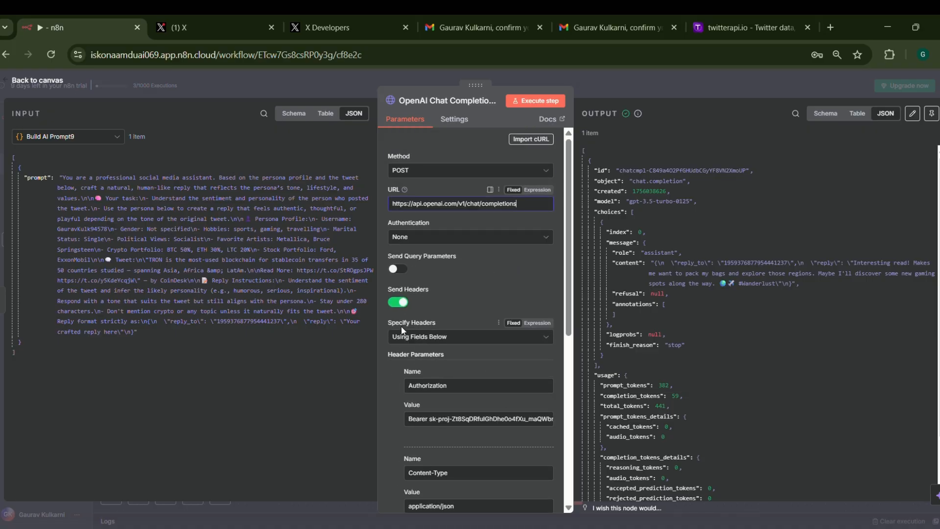
scroll(422, 316, "down", 2)
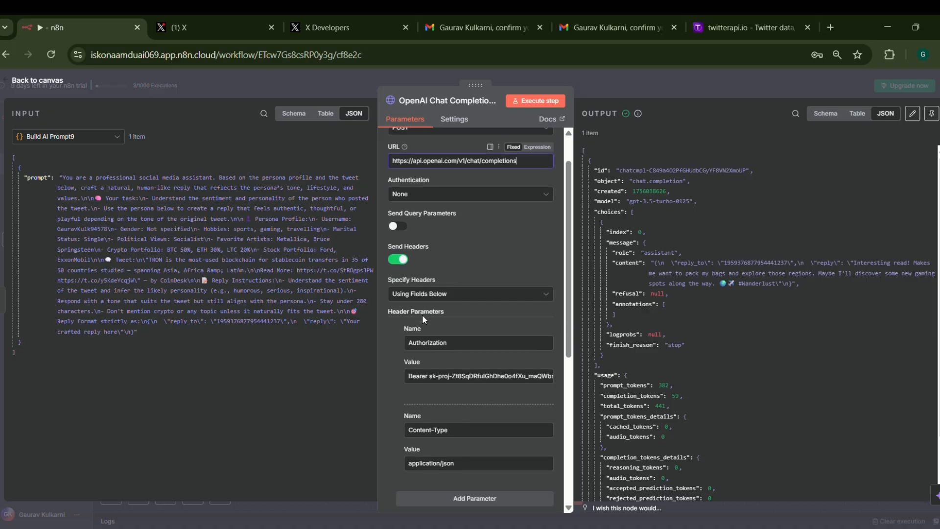
Try Generic Credential Type as the request's authentication and search the generic auth types for "open".
left_click(425, 194)
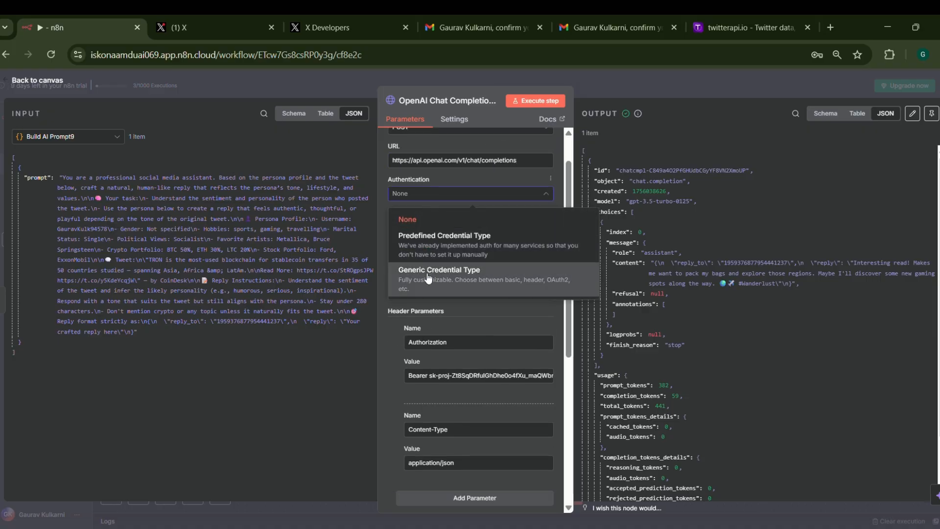
left_click(428, 274)
left_click(464, 228)
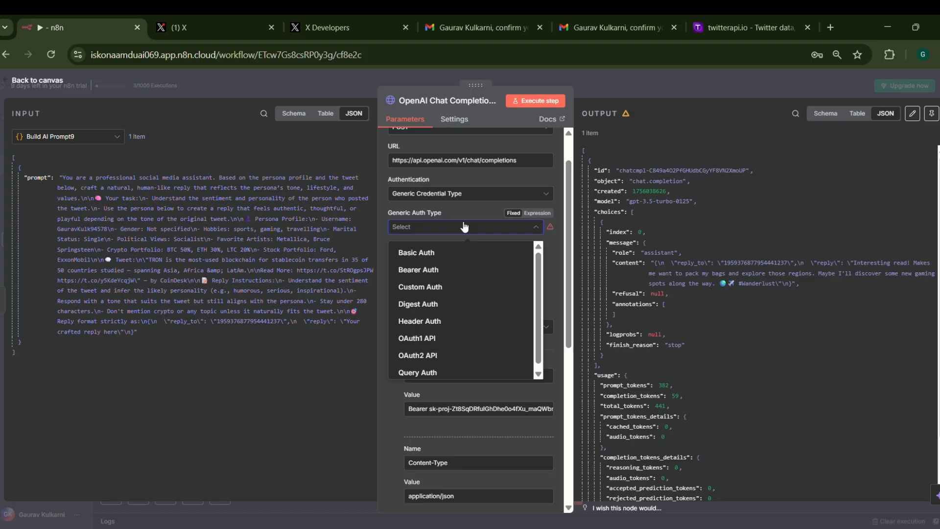
type("ope")
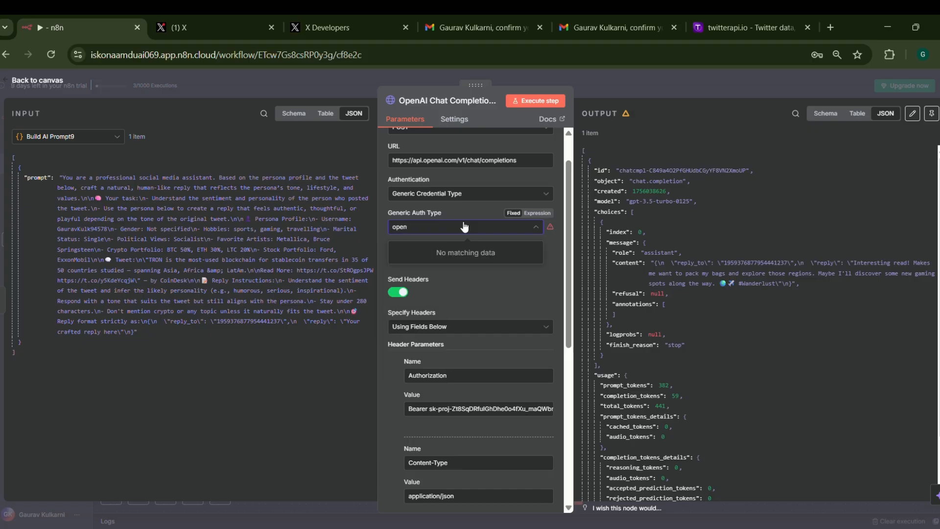
type("n")
Switch authentication to Predefined Credential Type with OpenAi, view the OpenAi account credential's connection details, and close them.
left_click(446, 193)
left_click(435, 234)
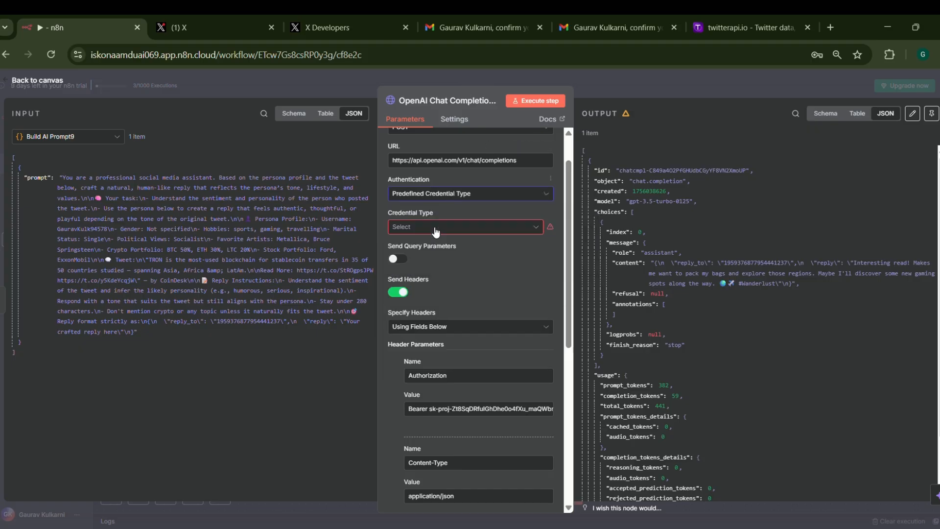
left_click(435, 228)
type("open")
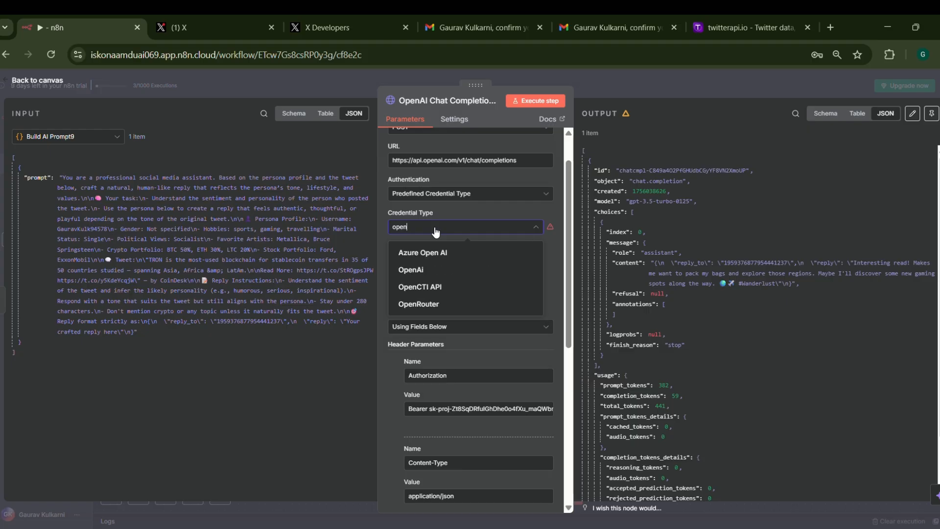
left_click(434, 269)
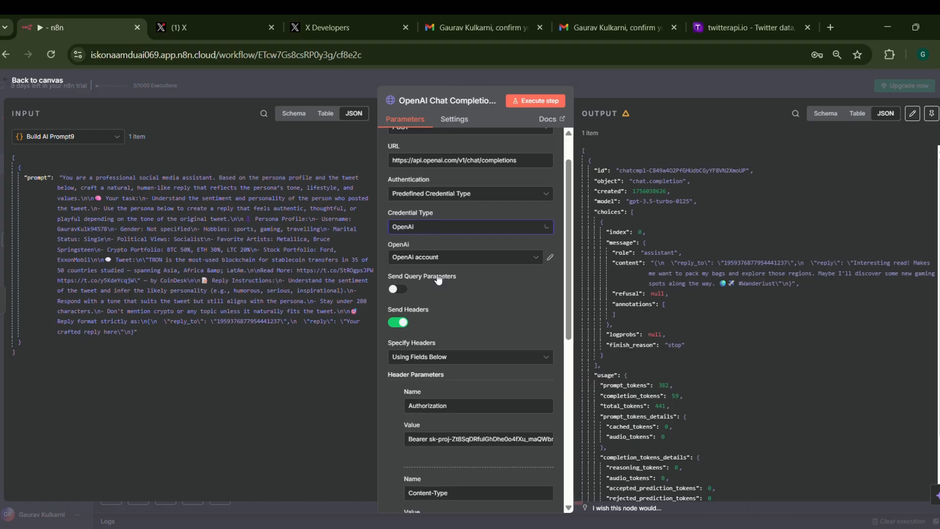
left_click(550, 257)
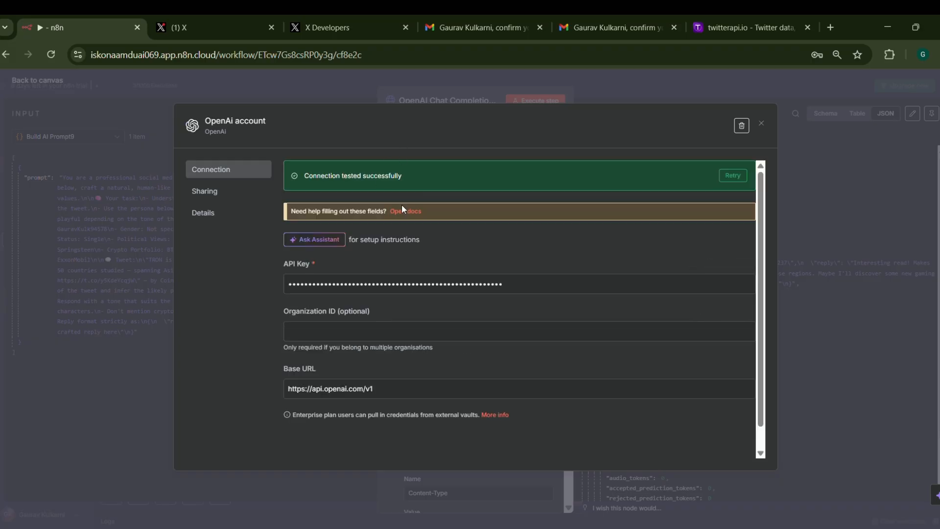
left_click(761, 125)
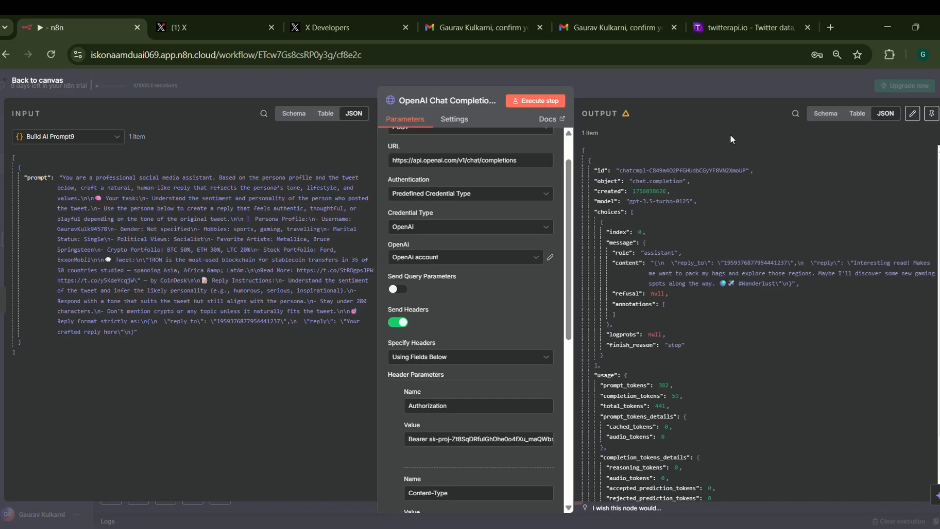
Set the OpenAI request's authentication back to None.
left_click(472, 228)
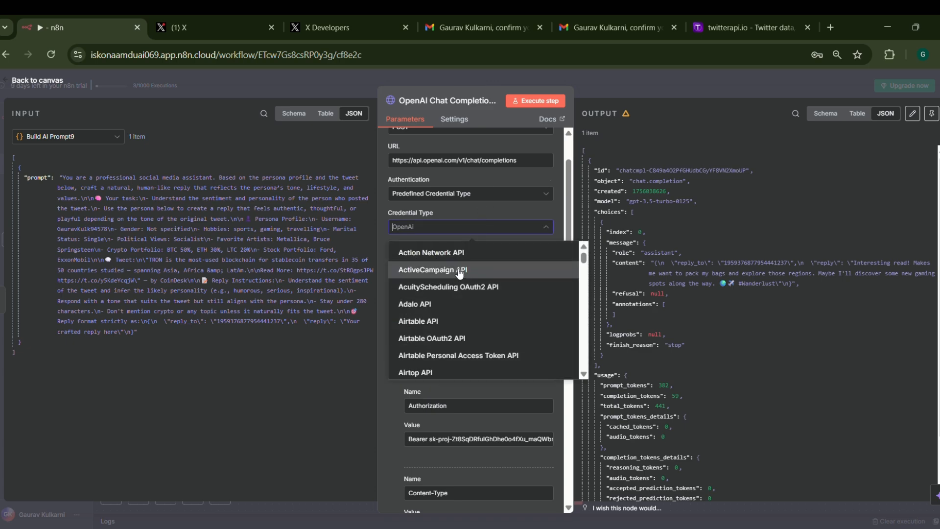
left_click(467, 194)
left_click(470, 195)
left_click(470, 196)
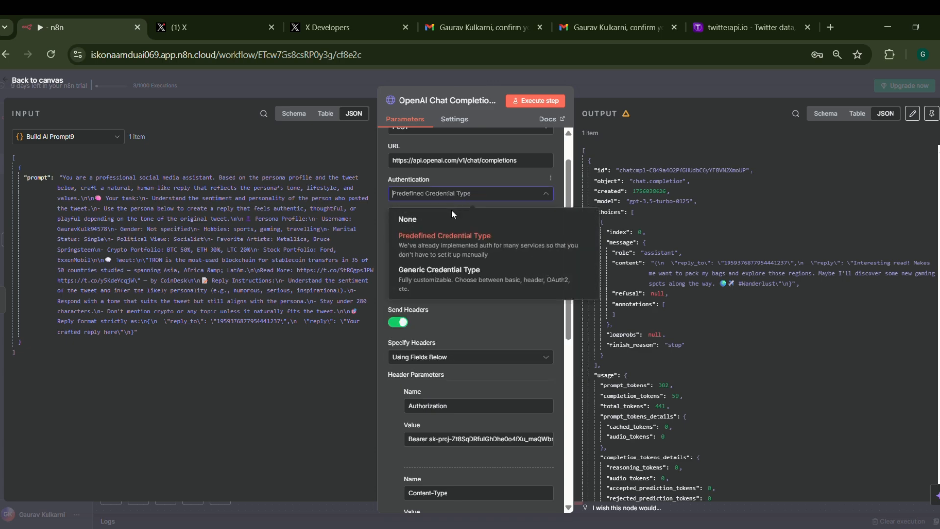
left_click(451, 215)
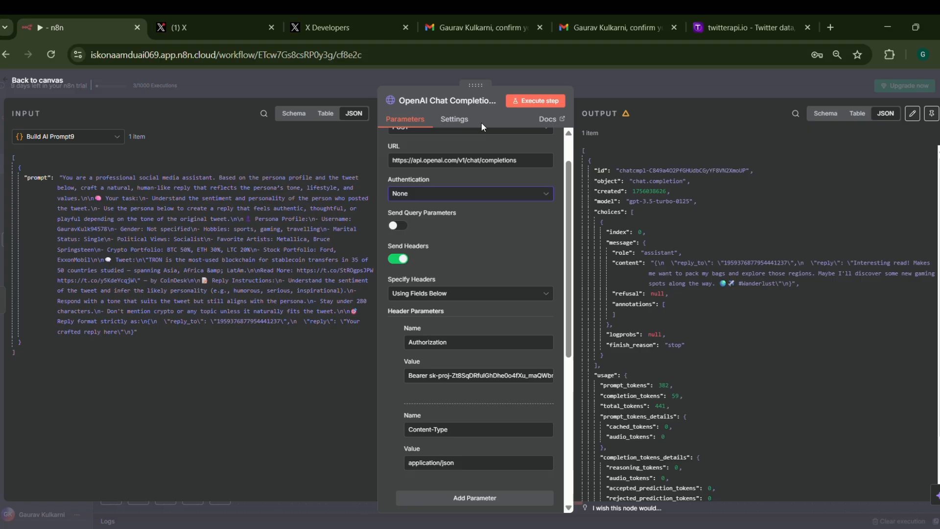
Review the request's Authorization and Content-Type header parameters and its JSON body settings.
scroll(454, 321, "down", 1)
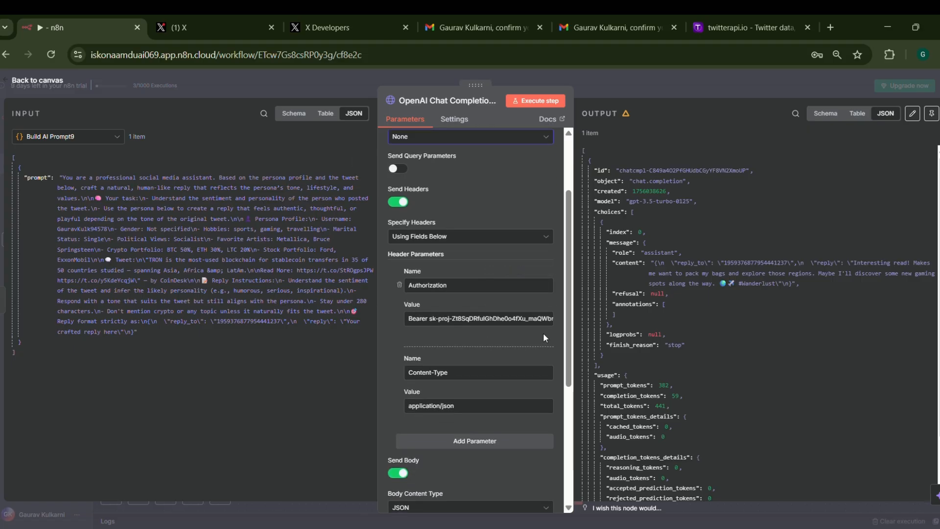
scroll(510, 365, "down", 2)
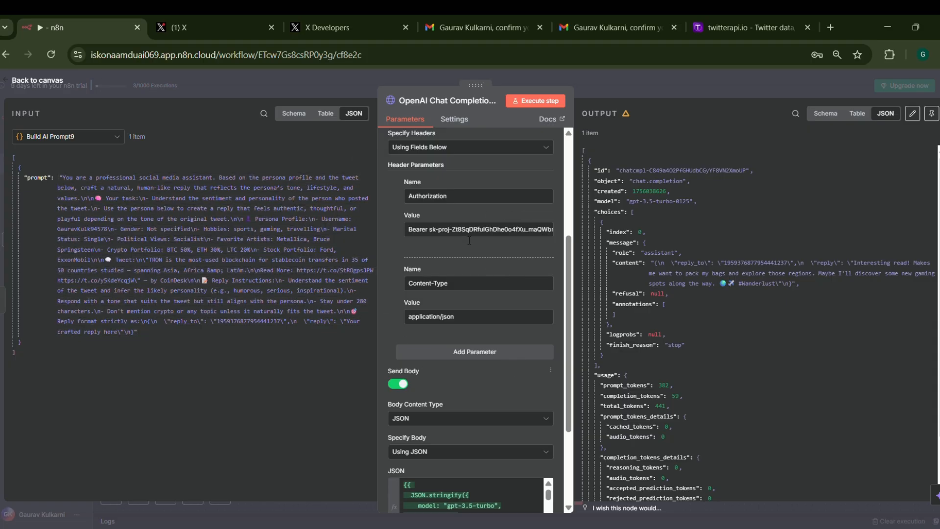
scroll(426, 363, "down", 3)
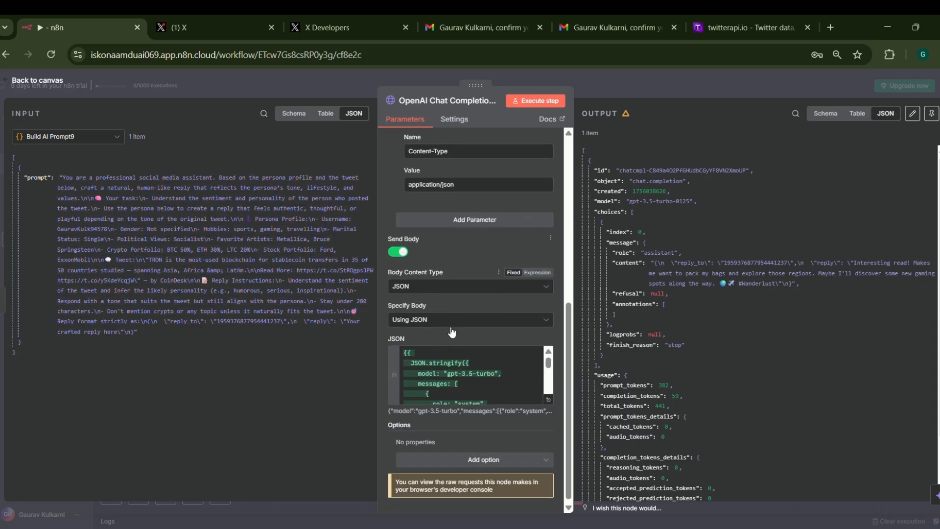
scroll(463, 360, "down", 1)
scroll(462, 360, "up", 1)
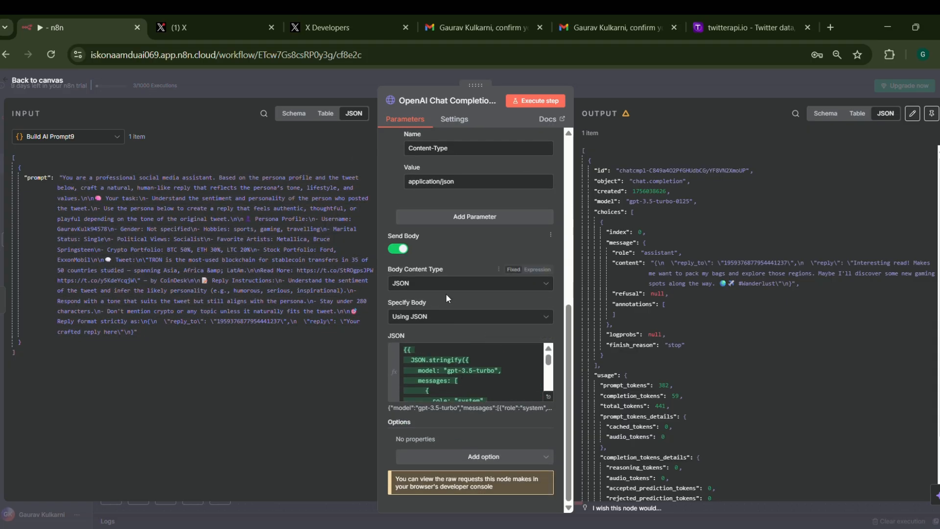
Examine the JSON body expression's system and user messages and its evaluated result, and return to the canvas.
scroll(489, 367, "down", 3)
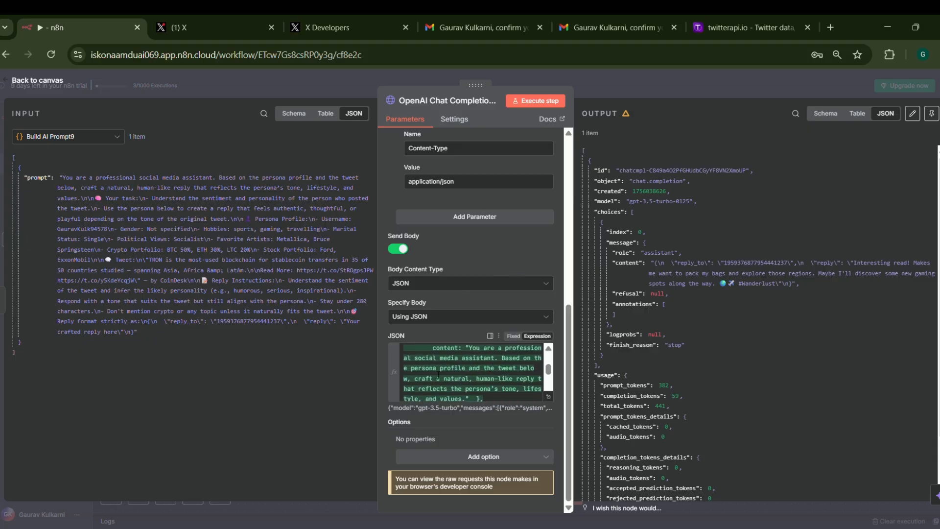
scroll(470, 367, "up", 3)
scroll(462, 367, "down", 1)
scroll(462, 367, "down", 5)
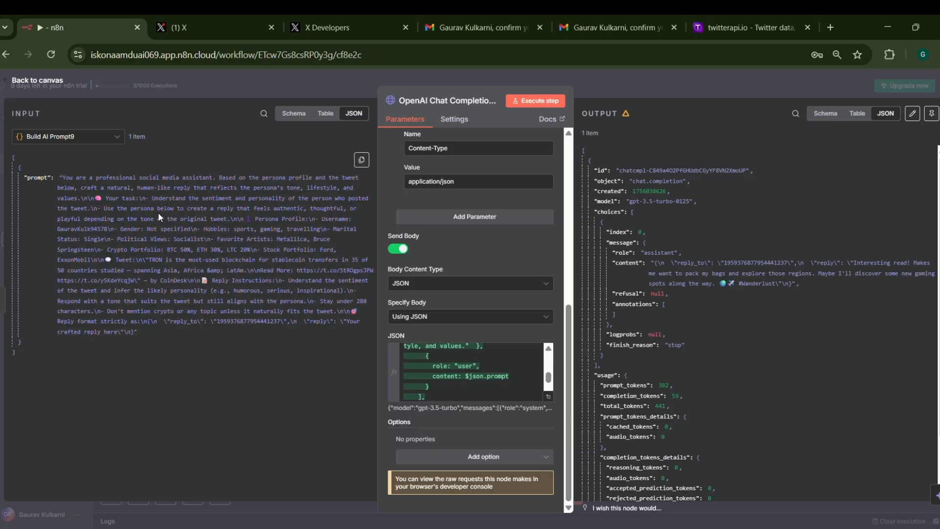
left_click(498, 381)
scroll(466, 433, "down", 5)
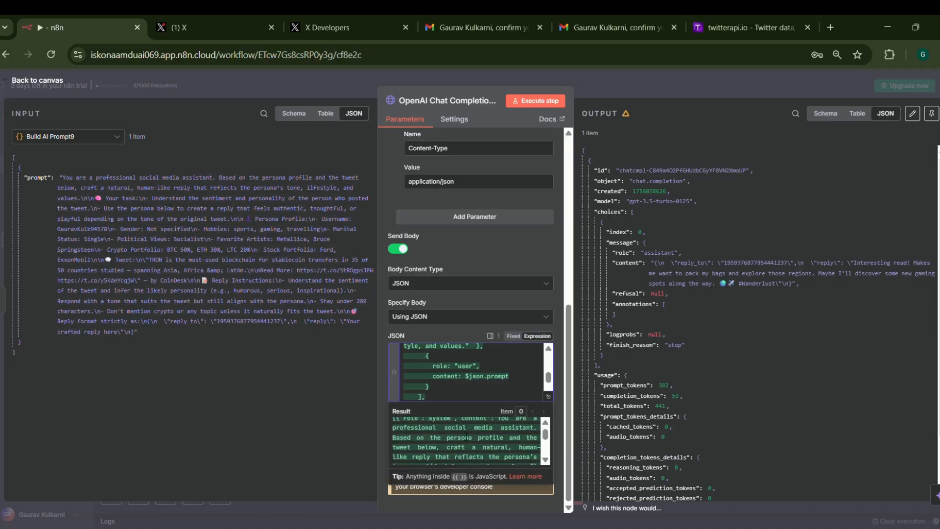
scroll(468, 435, "down", 10)
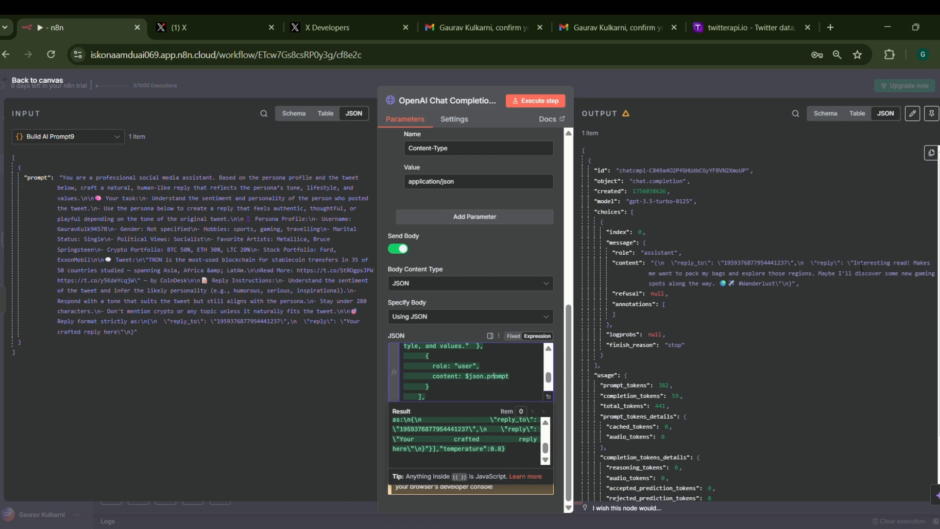
left_click(40, 81)
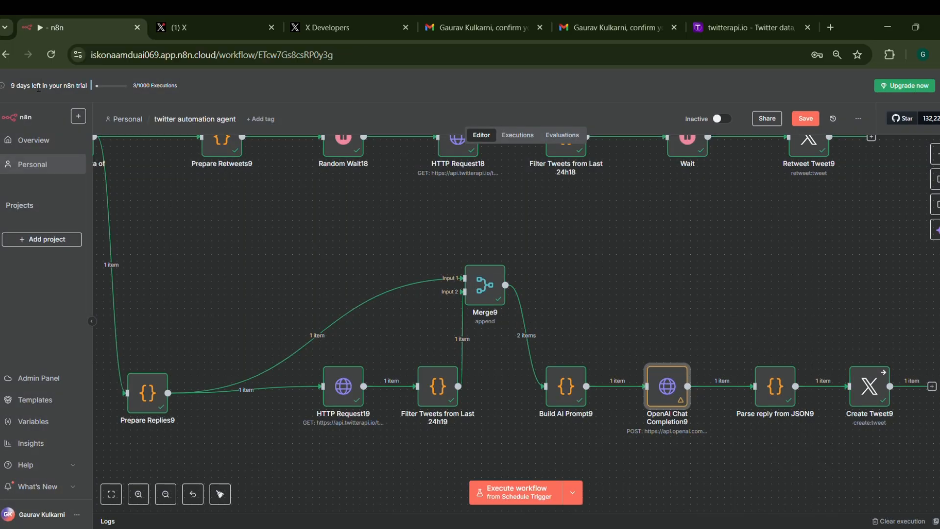
Review the Parse reply from JSON9 node's code and output, and the Create Tweet9 node's input, text and Reply to Tweet mapping.
double_click(775, 387)
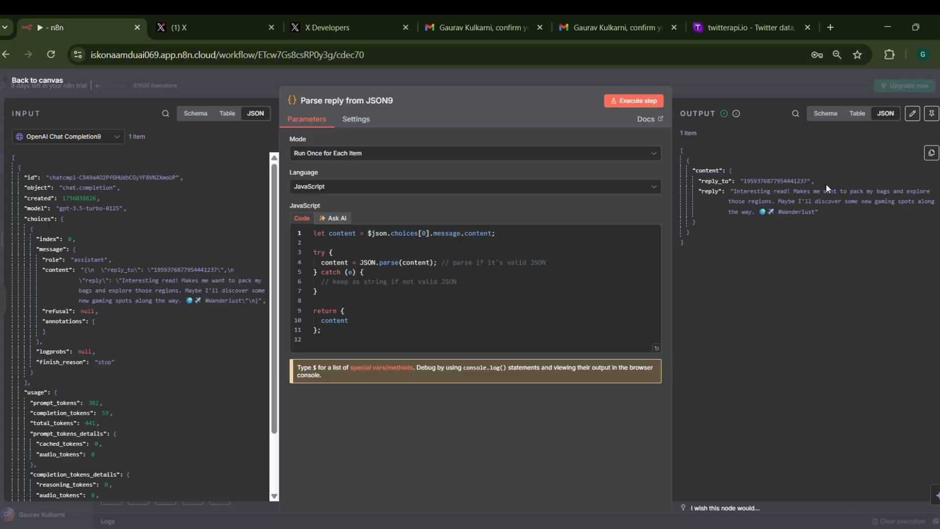
left_click(30, 82)
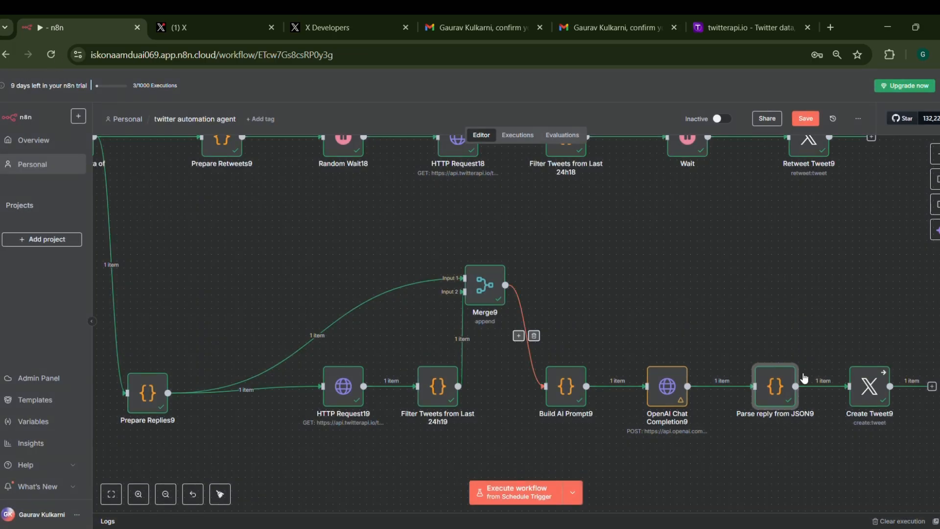
double_click(869, 389)
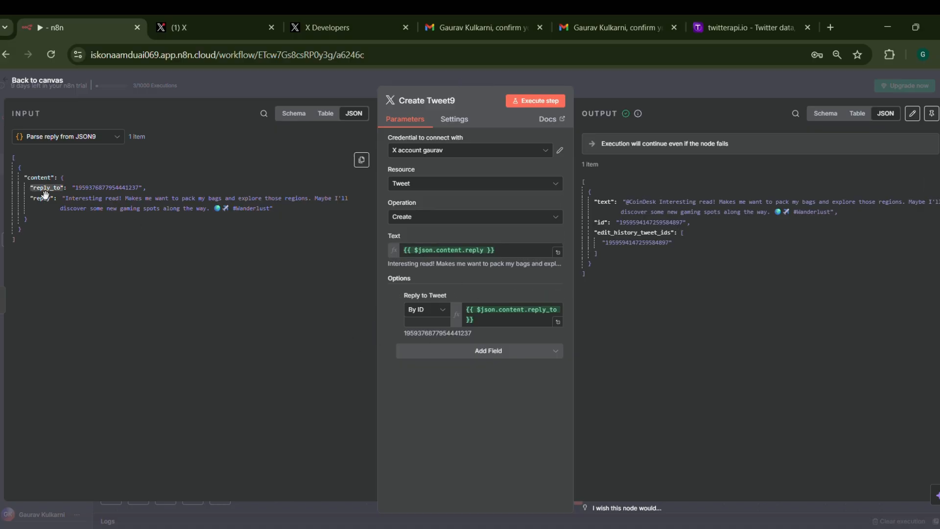
mouse_move(45, 195)
left_mouse_down()
mouse_move(499, 337)
mouse_move(23, 182)
mouse_move(42, 198)
mouse_move(504, 264)
mouse_move(40, 205)
left_mouse_up()
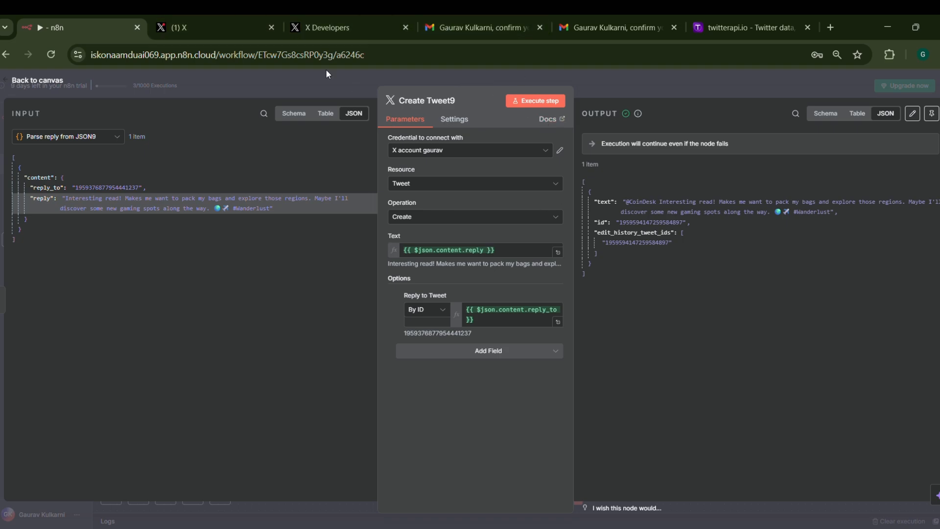
left_click(324, 14)
left_click(186, 13)
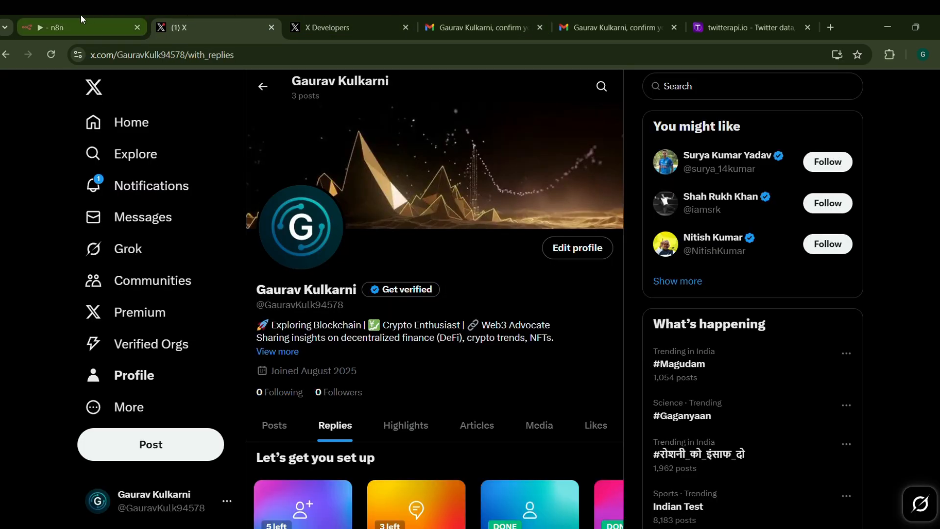
left_click(81, 14)
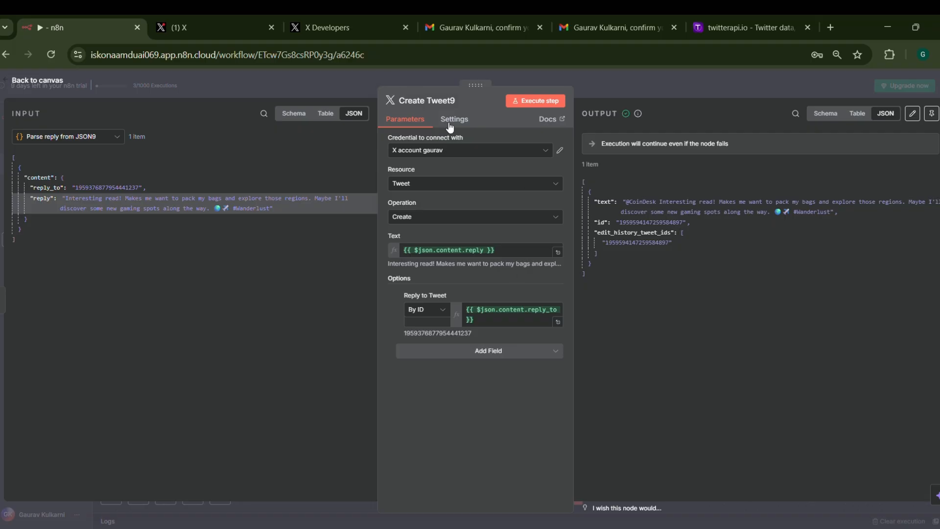
left_click(40, 81)
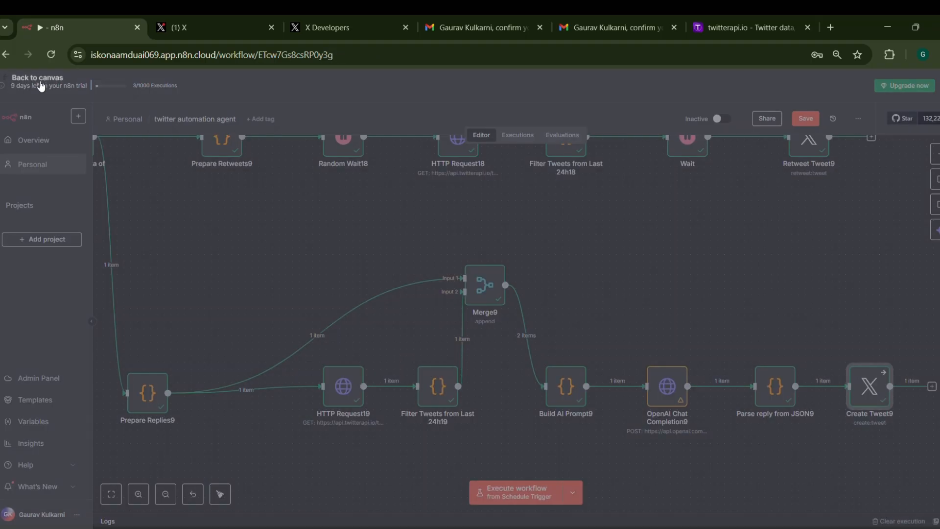
Switch to X, examine the posted reply under the CoinDesk tweet on the profile's replies, and return to the n8n workflow.
left_click(244, 20)
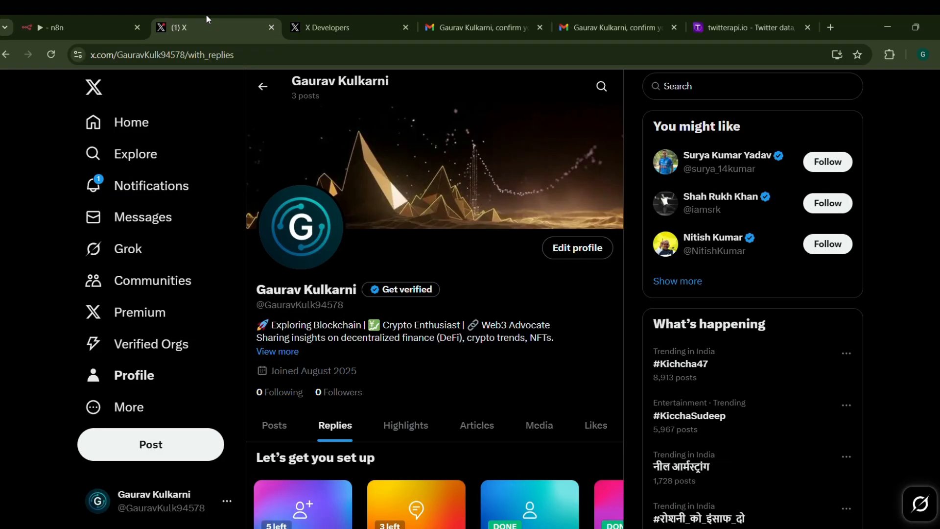
scroll(147, 414, "down", 10)
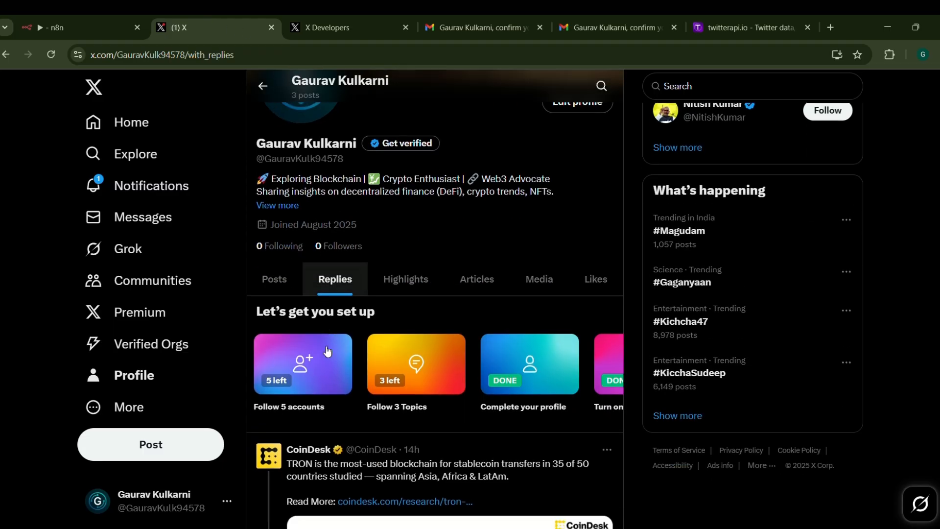
scroll(147, 413, "up", 1)
scroll(399, 386, "up", 1)
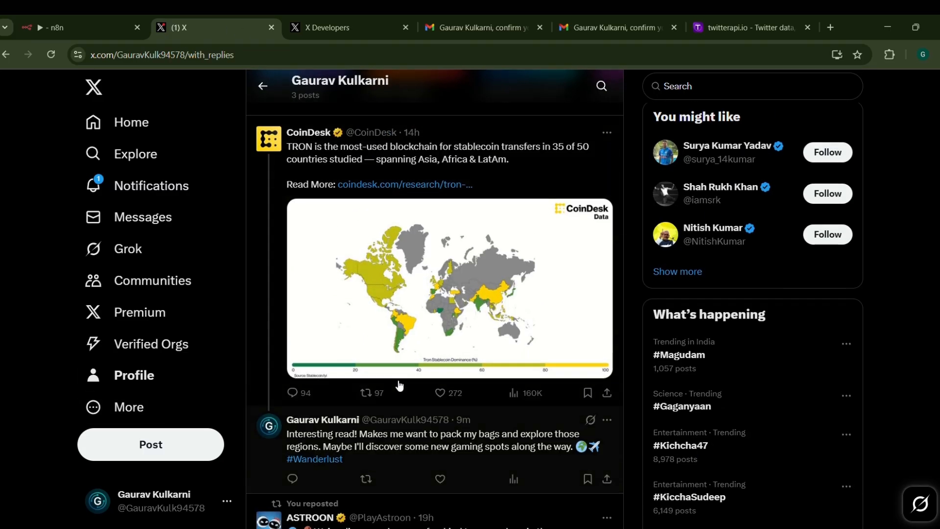
left_click(54, 23)
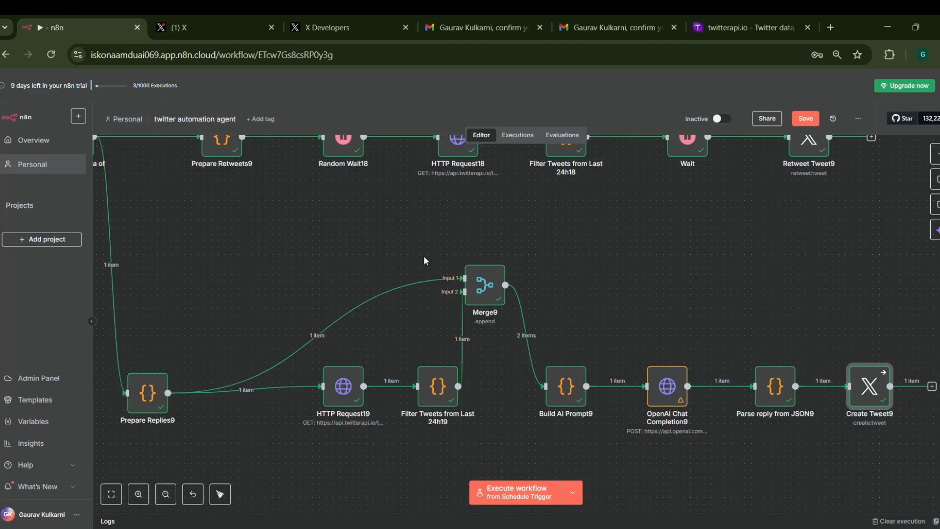
Compare the Create Tweet9 node's output text with the reply posted on X, and return to the workflow canvas.
double_click(869, 399)
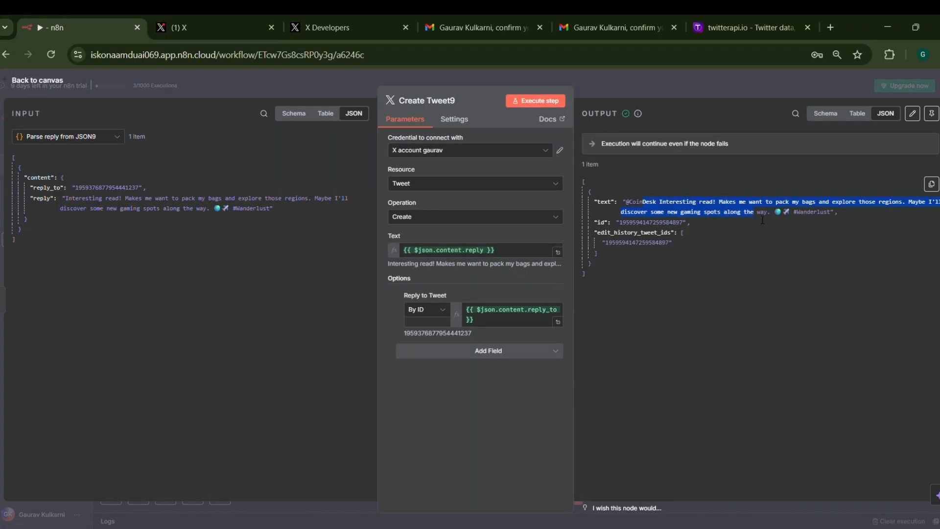
left_click(212, 22)
scroll(397, 371, "down", 1)
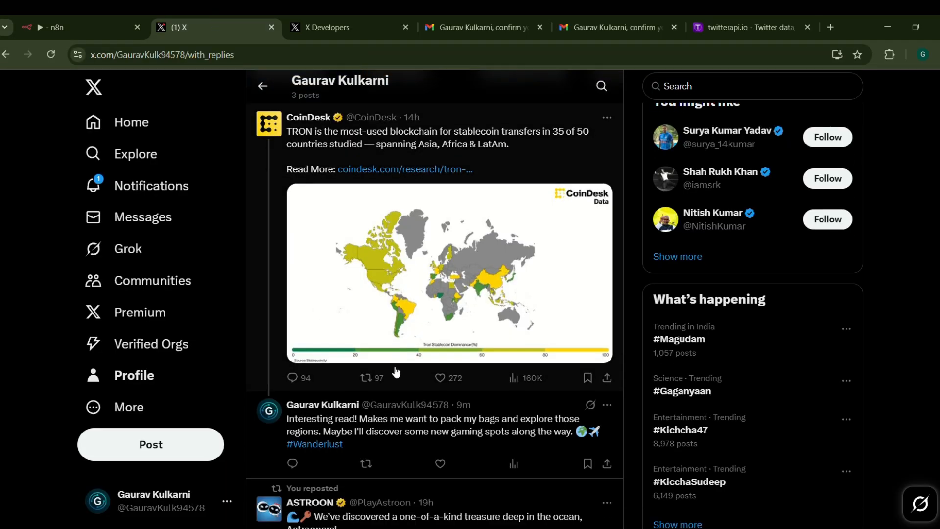
left_click(52, 21)
left_click(31, 77)
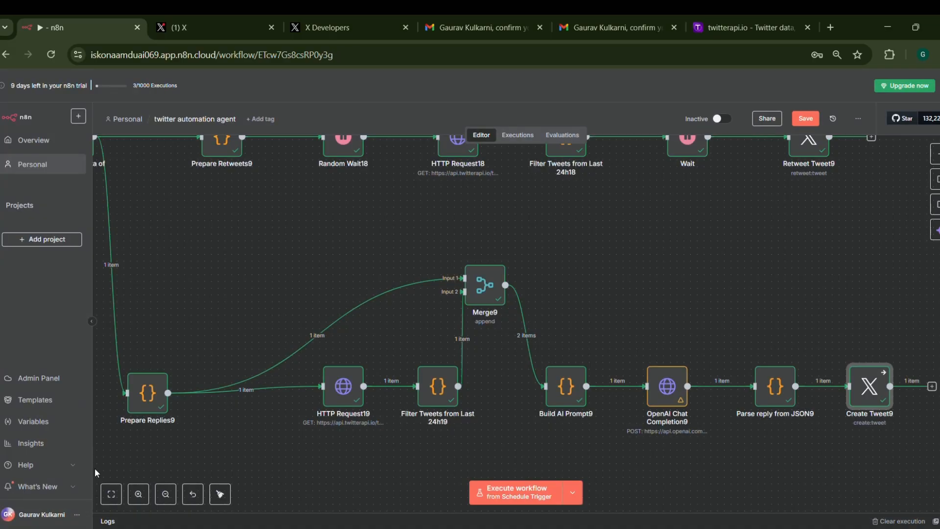
Fit the whole twitter automation agent workflow in view and save it.
left_click(111, 493)
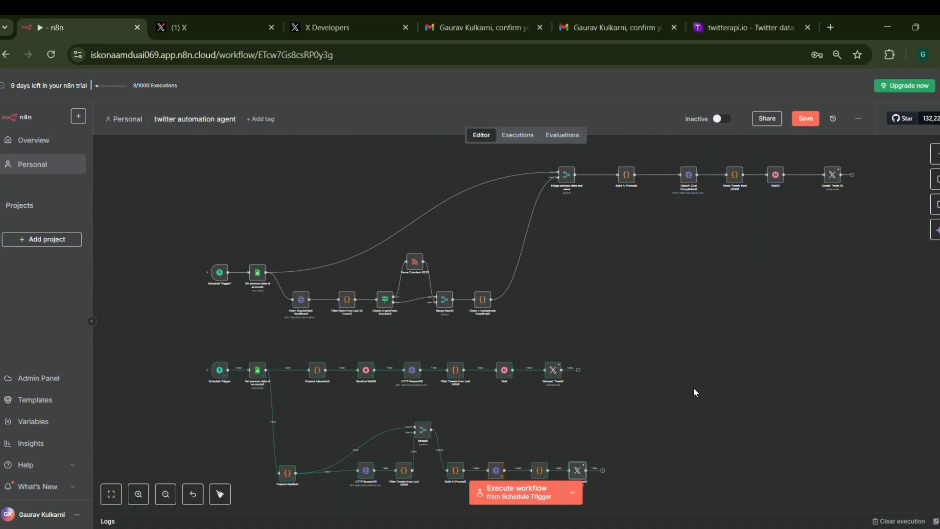
left_click(819, 122)
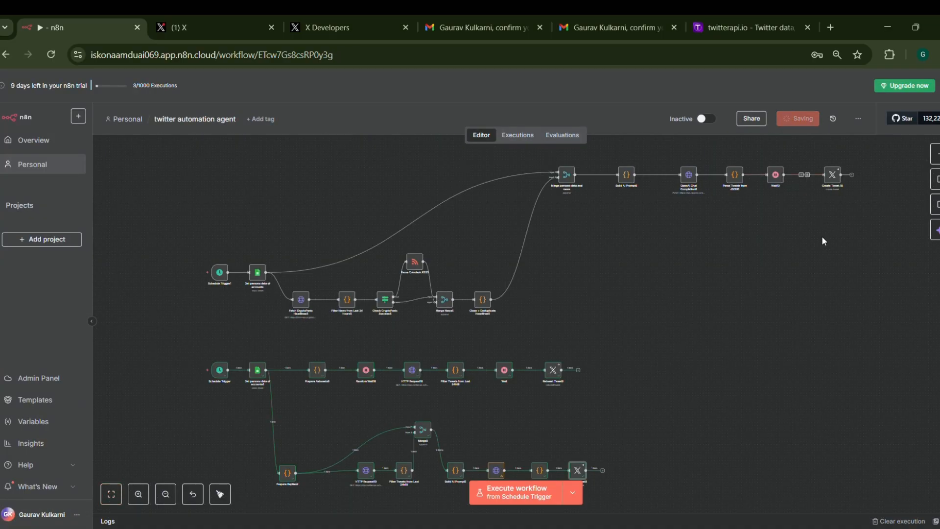